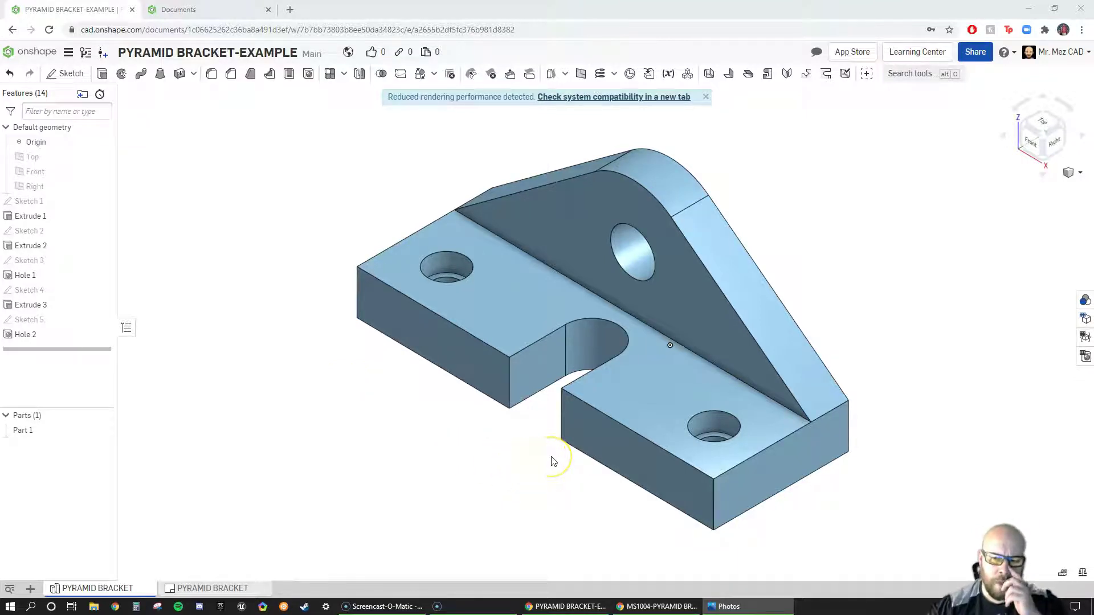
left_click(536, 459)
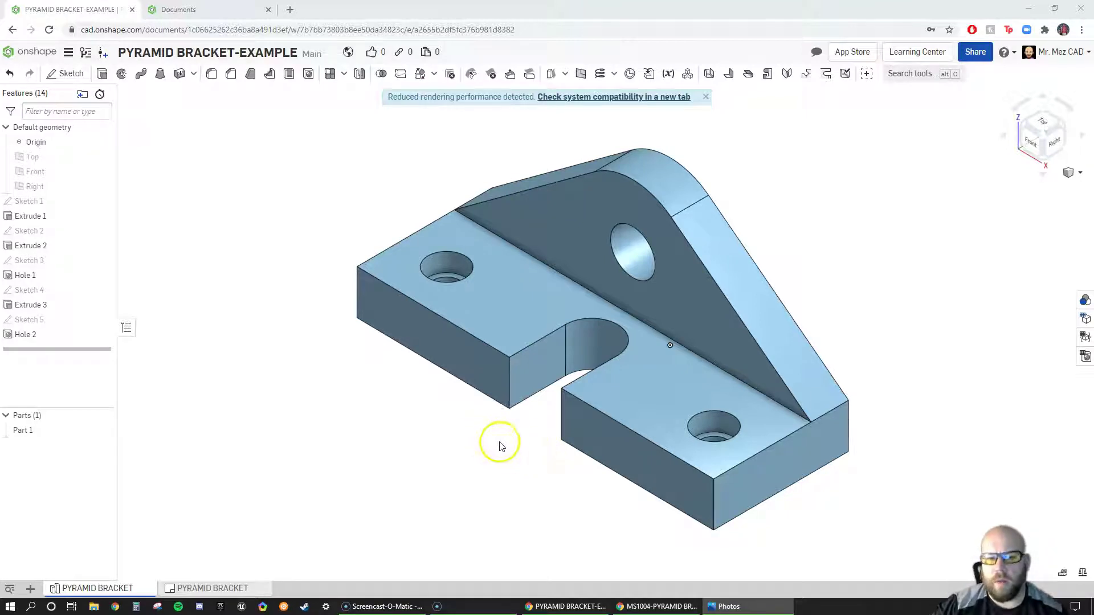
mouse_move(557, 486)
right_mouse_down()
mouse_move(581, 447)
mouse_move(550, 481)
mouse_move(566, 469)
mouse_move(635, 468)
mouse_move(557, 490)
mouse_move(572, 478)
mouse_move(564, 483)
right_mouse_up()
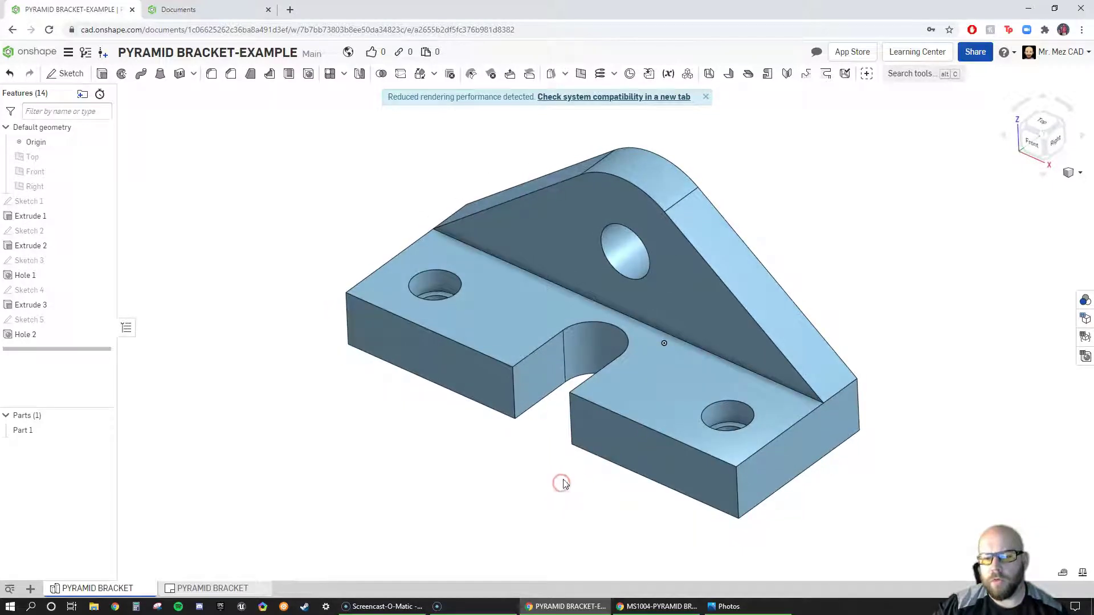
right_click_drag(508, 427, 631, 504)
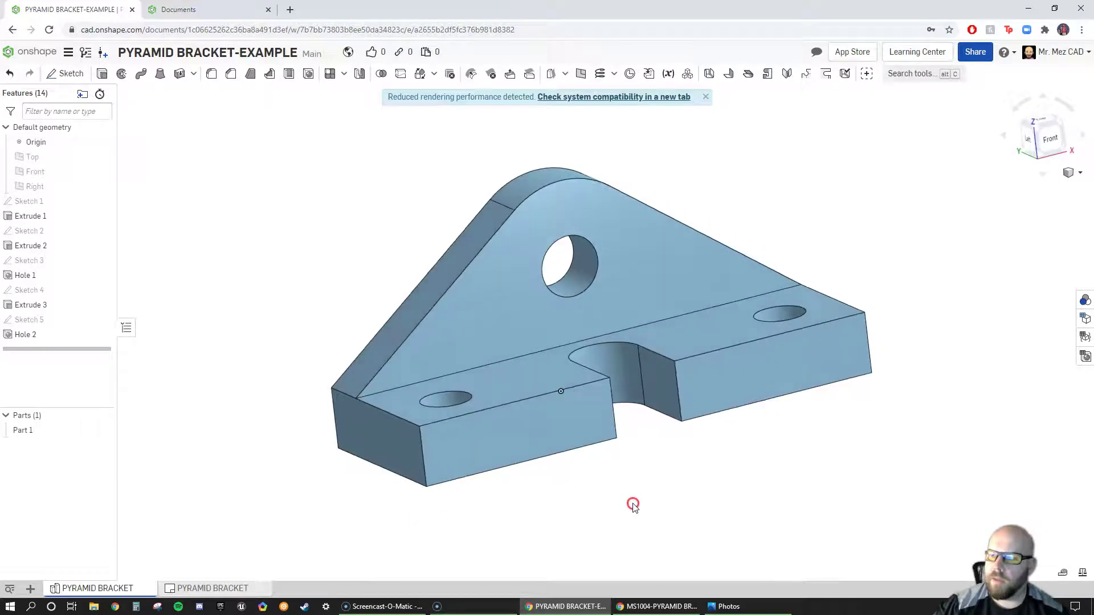
Create a new public document named MS1004 from the documents page.
left_click(211, 9)
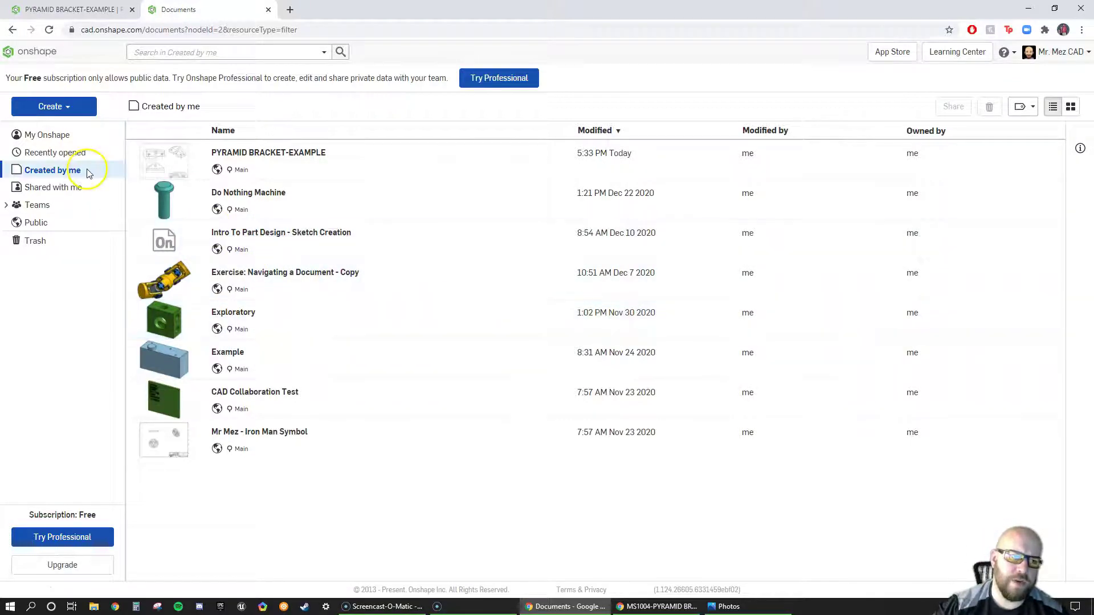
left_click(53, 113)
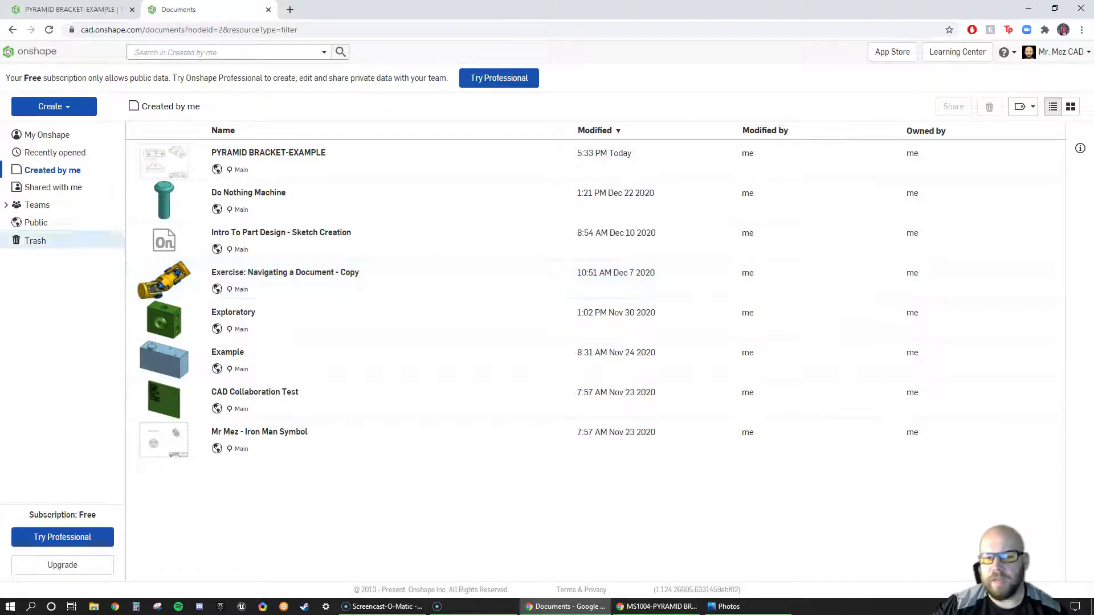
left_click(57, 113)
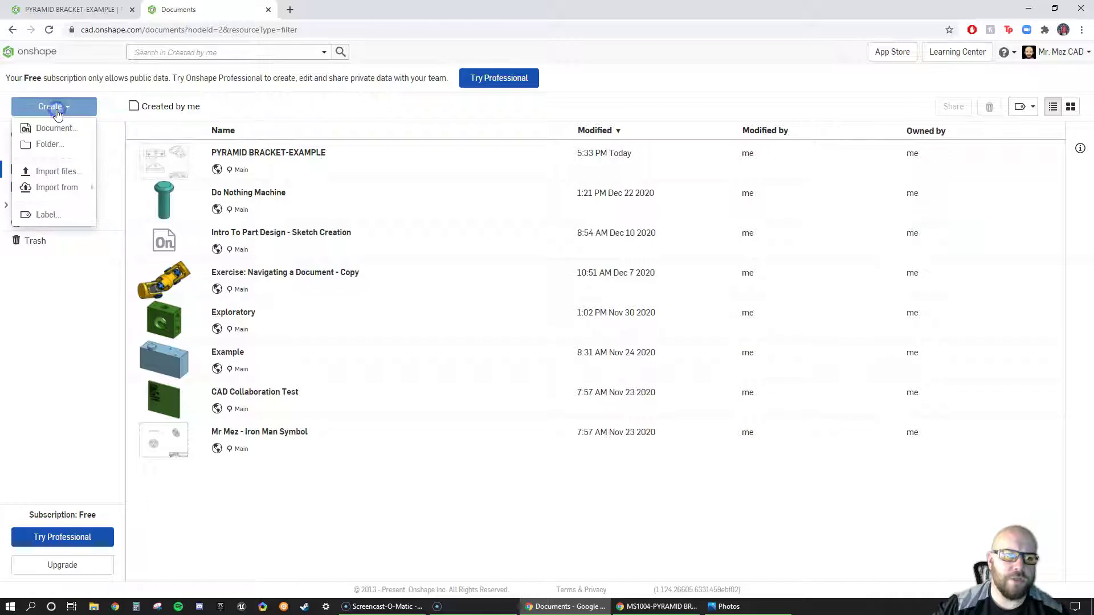
left_click(55, 128)
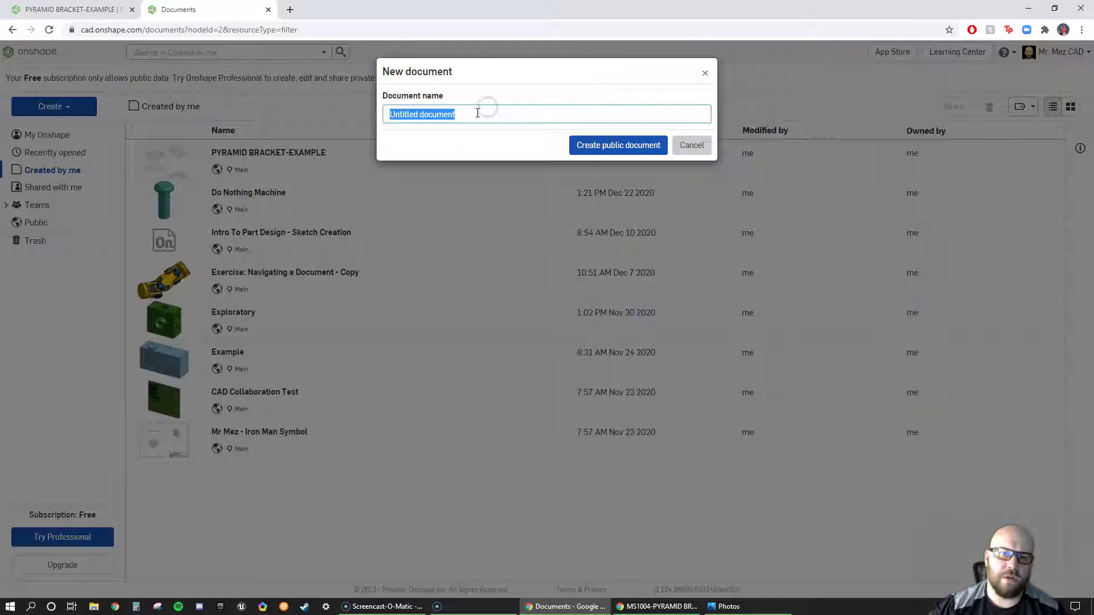
type("ms")
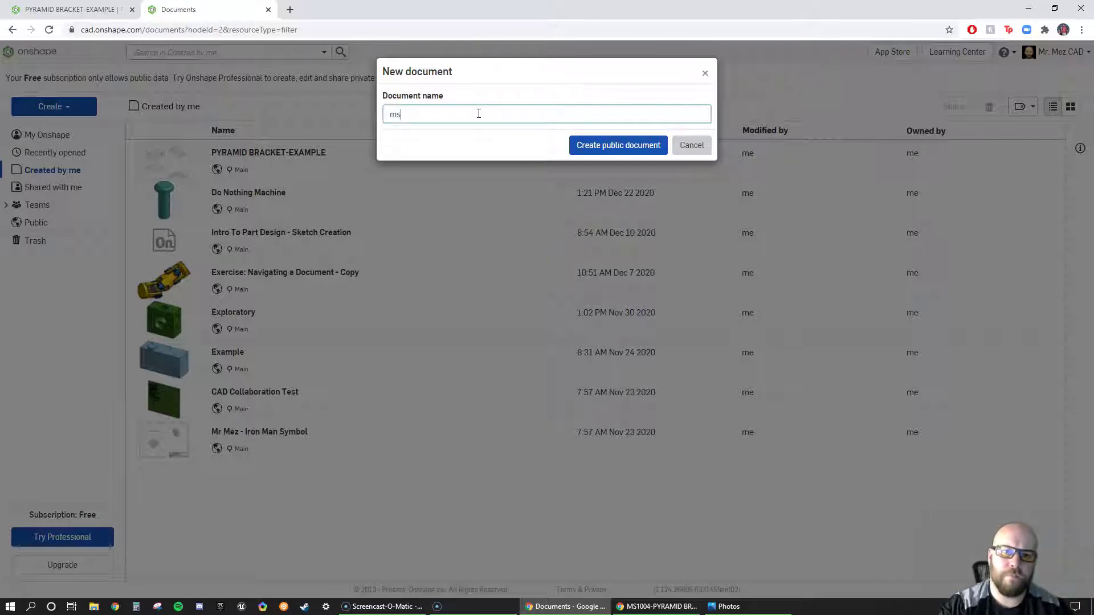
key("BackSpace")
key("BackSpace")
type("MS1004")
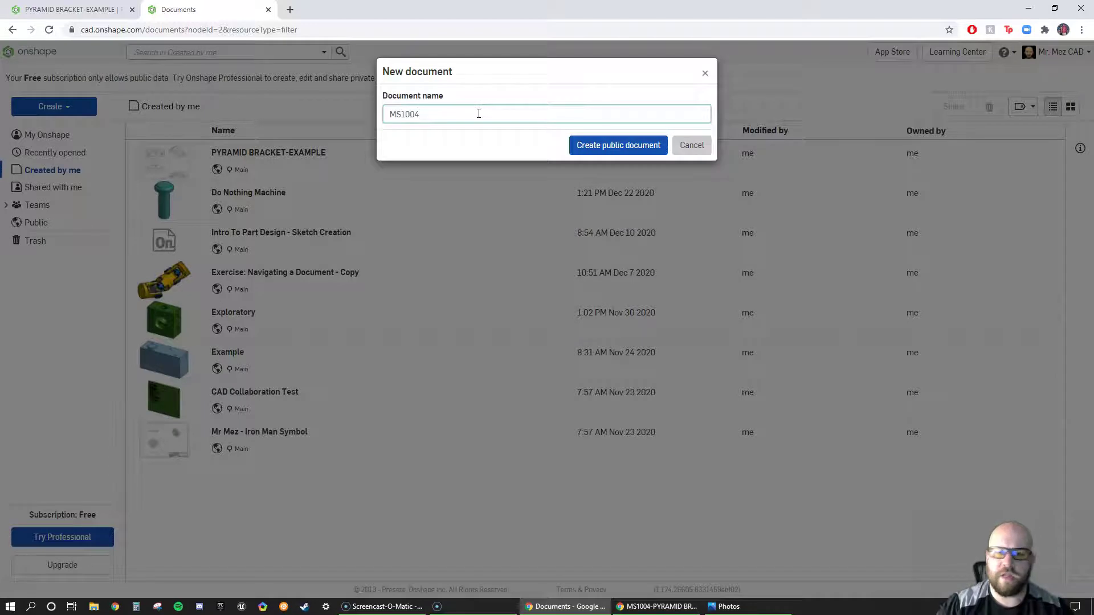
left_click(625, 151)
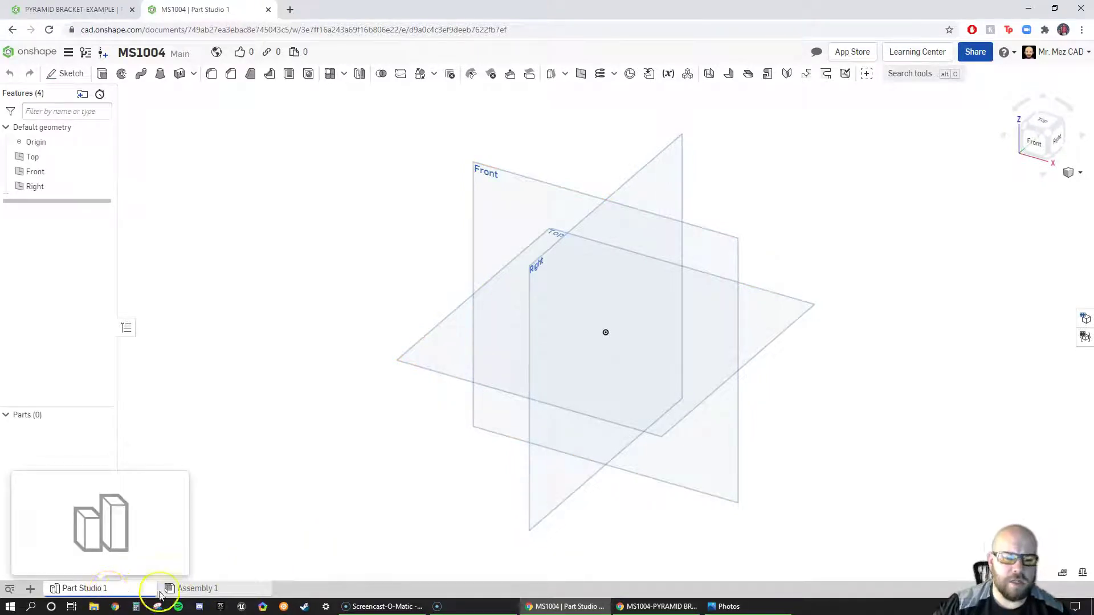
Delete the Assembly 1 tab from the document and rename Part Studio 1 as PYRAMID BRACKET.
left_click(233, 595)
right_click(236, 590)
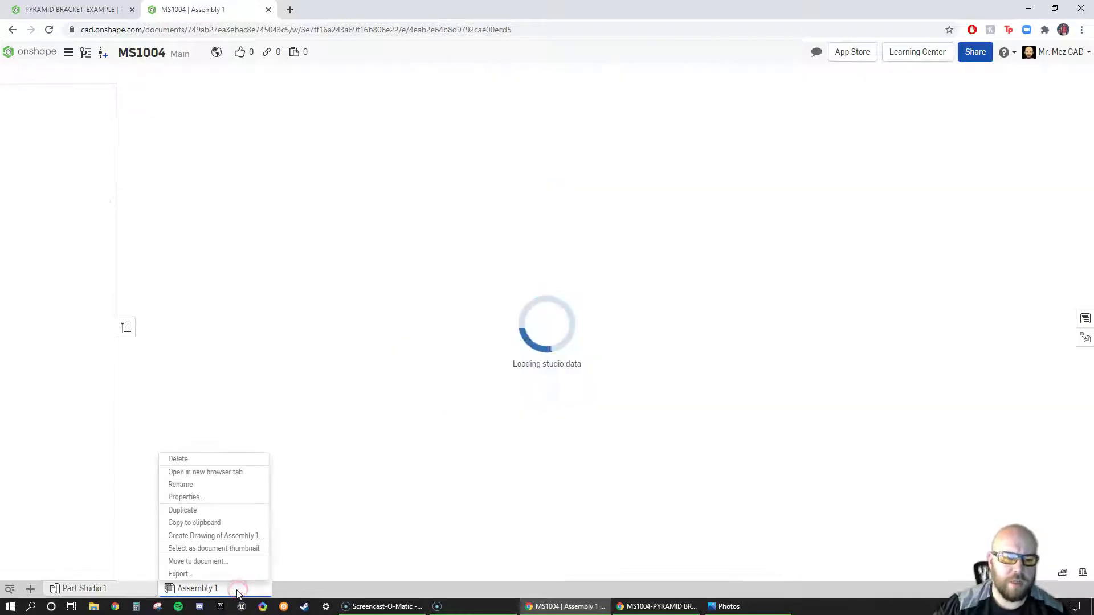
left_click(191, 459)
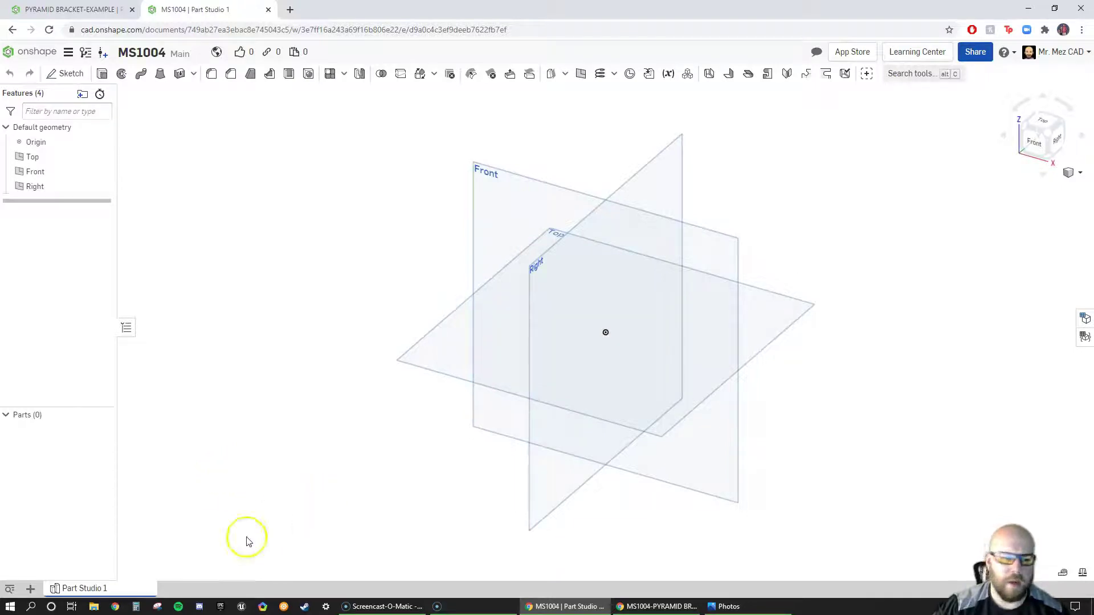
right_click(134, 590)
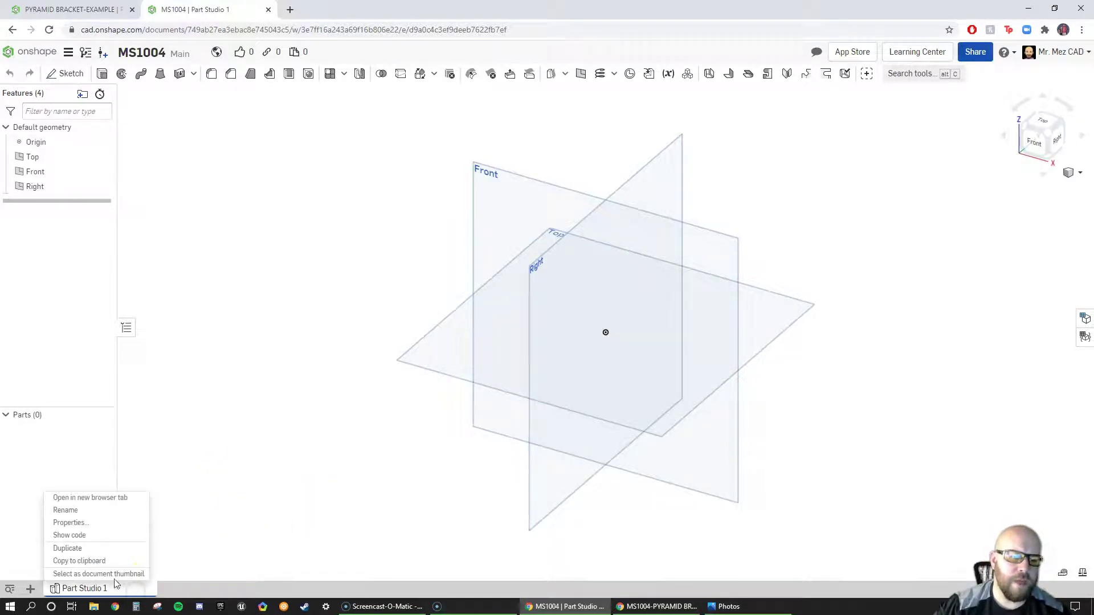
left_click(75, 511)
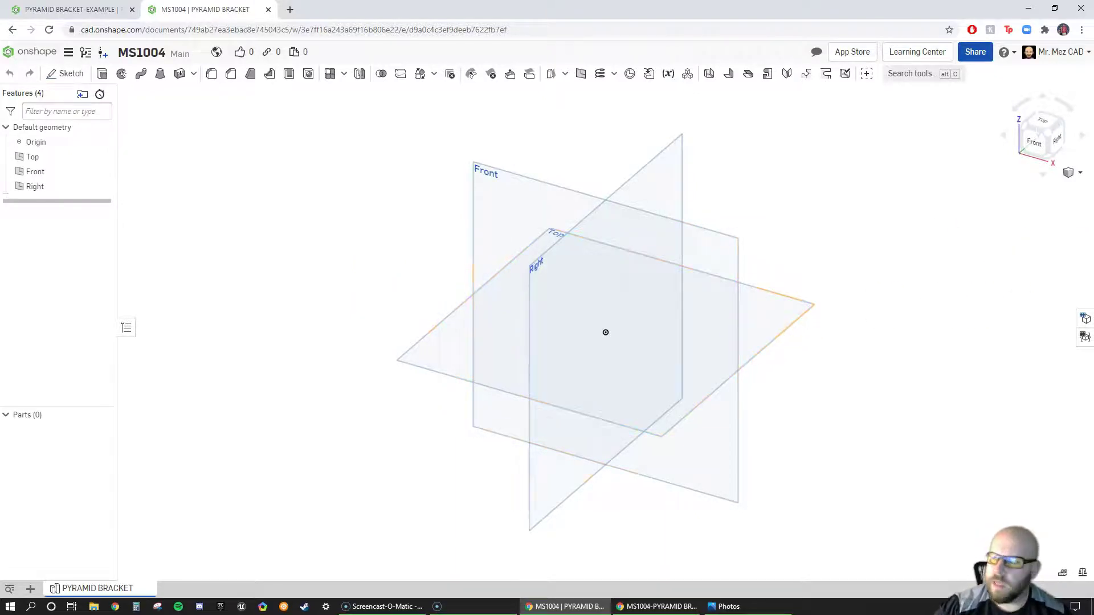
Switch to Photos and examine the dimensions and front direction in the PYRAMID BRACKET.jpg drawing, then return to Onshape.
key("alt+Tab")
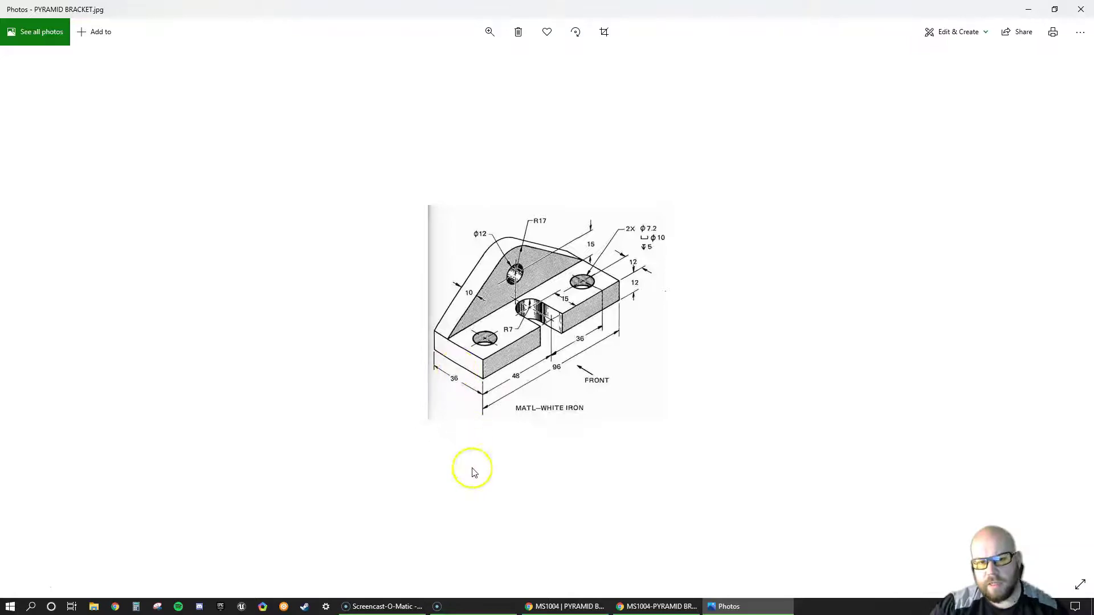
left_click(471, 426)
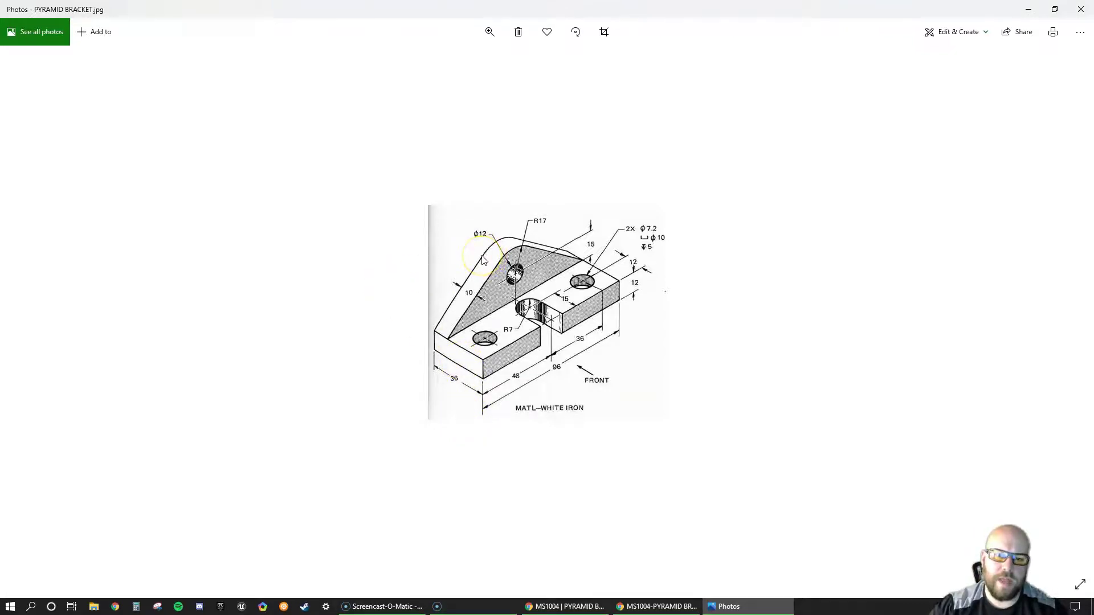
left_click(467, 251)
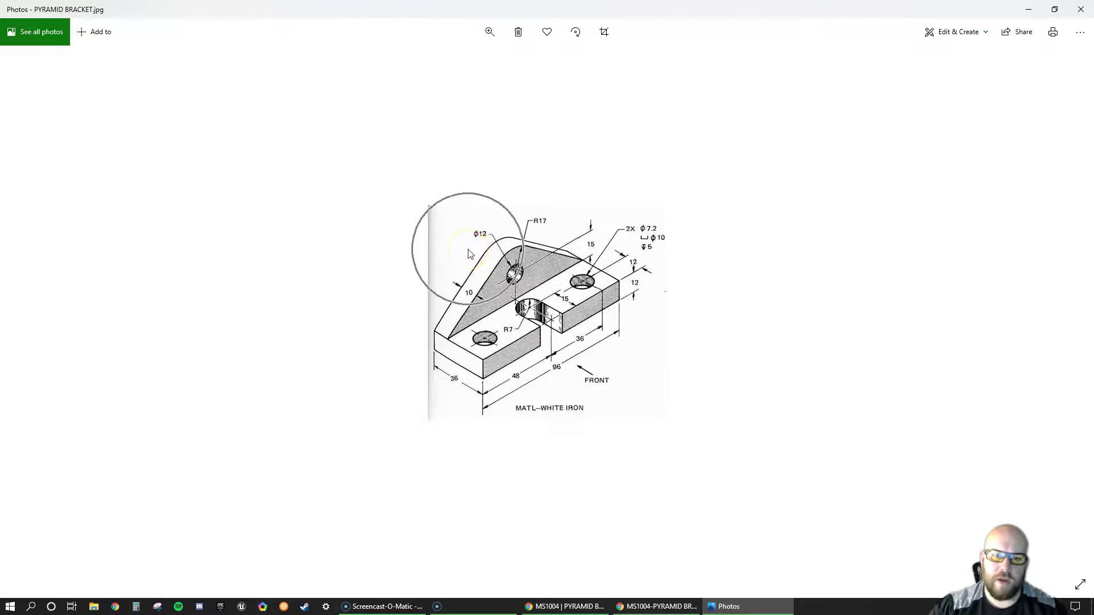
left_click(468, 254)
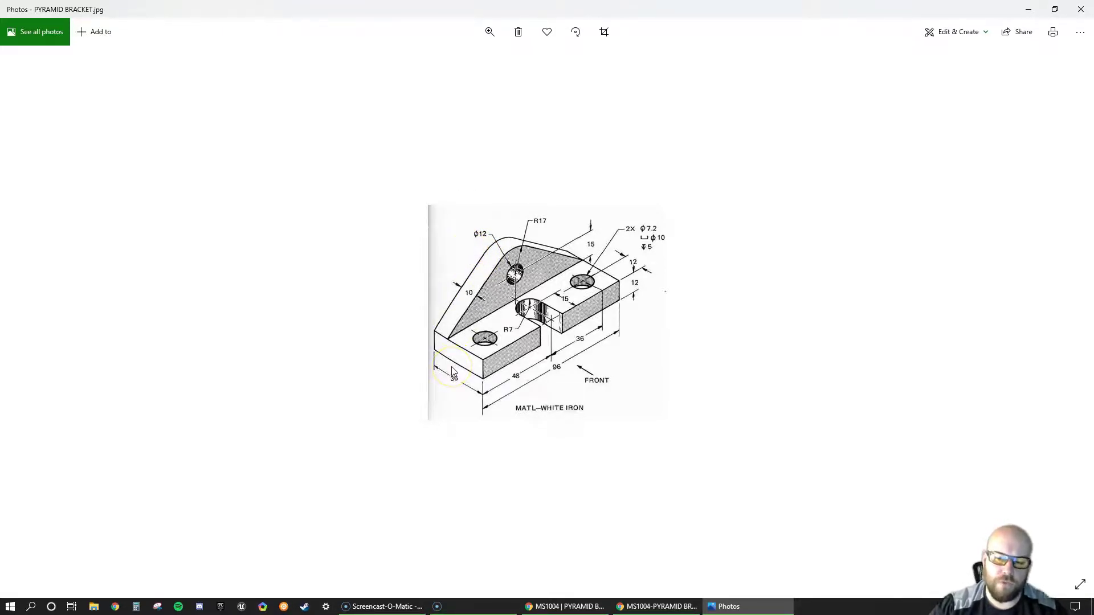
mouse_move(453, 371)
left_mouse_down()
mouse_move(581, 285)
mouse_move(596, 306)
left_mouse_up()
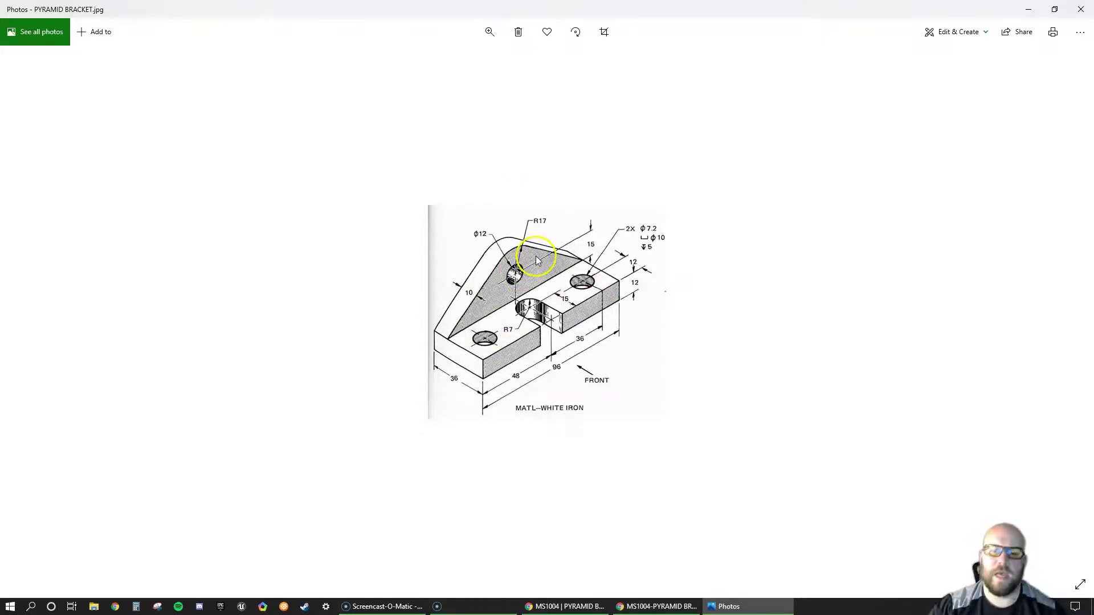
double_click(428, 10)
left_click_drag(504, 86, 1093, 284)
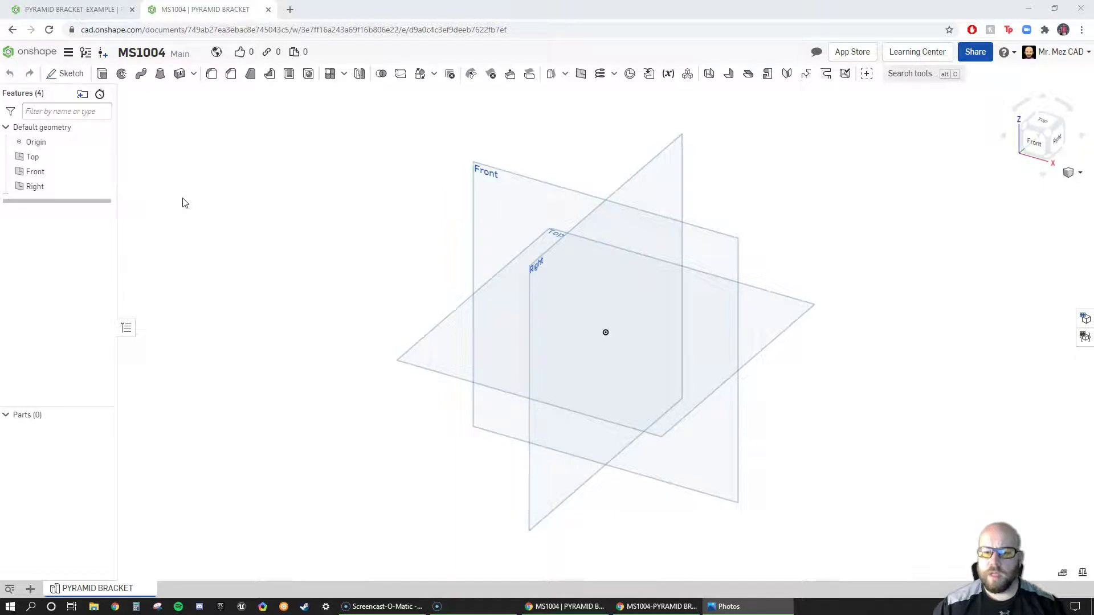
left_click(205, 202)
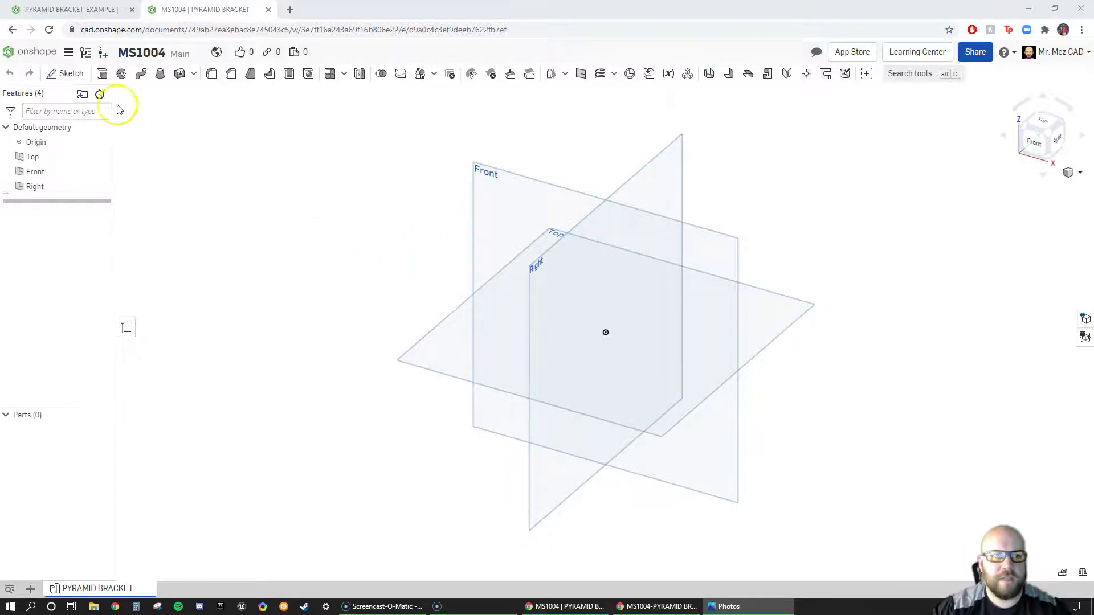
left_click(71, 76)
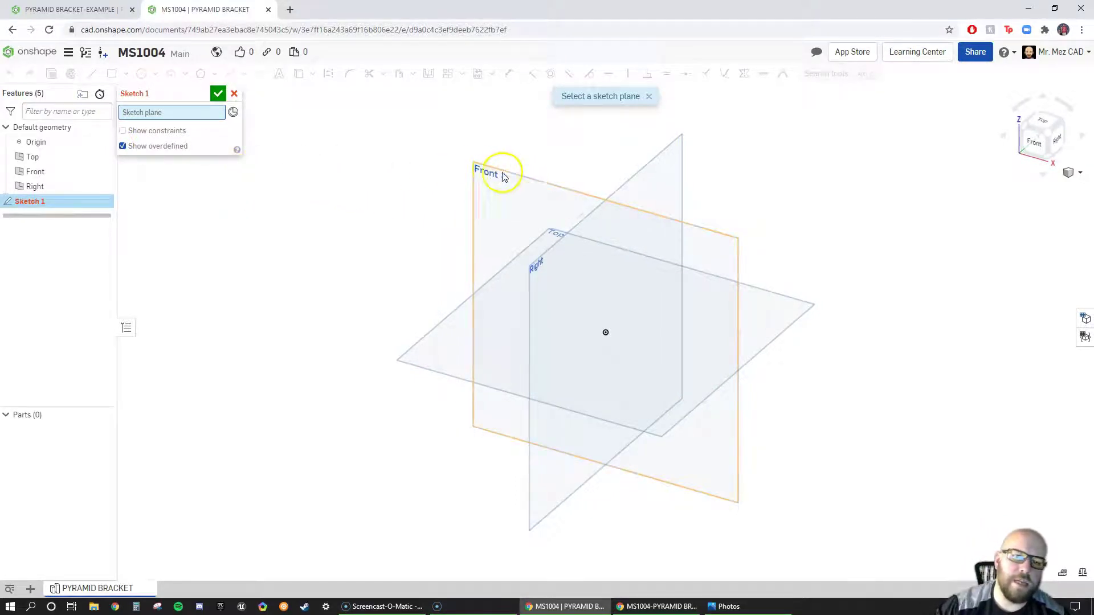
left_click(534, 186)
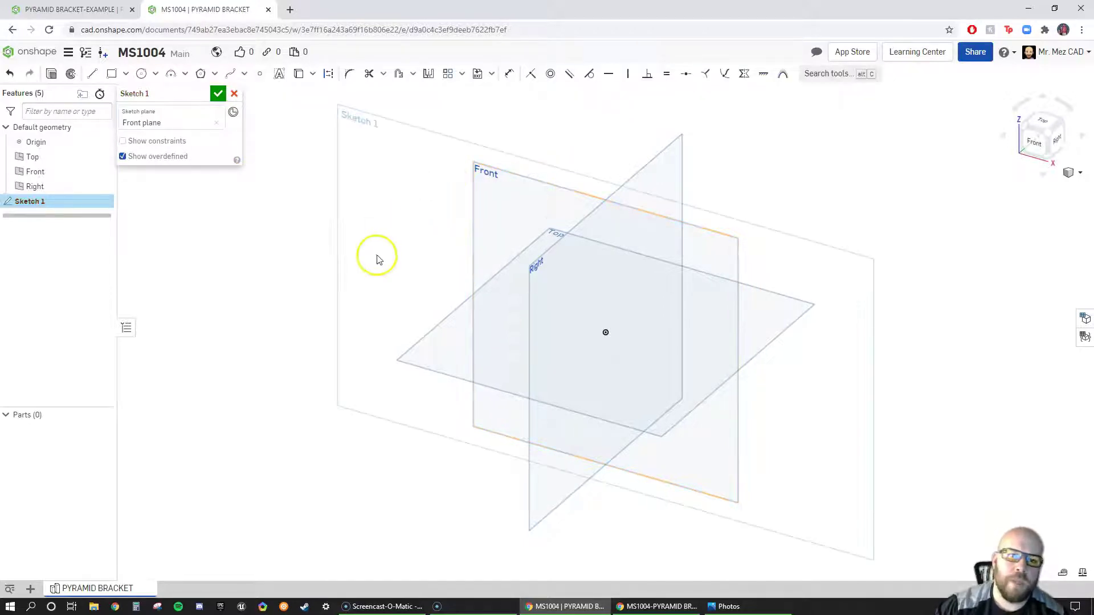
right_click(495, 228)
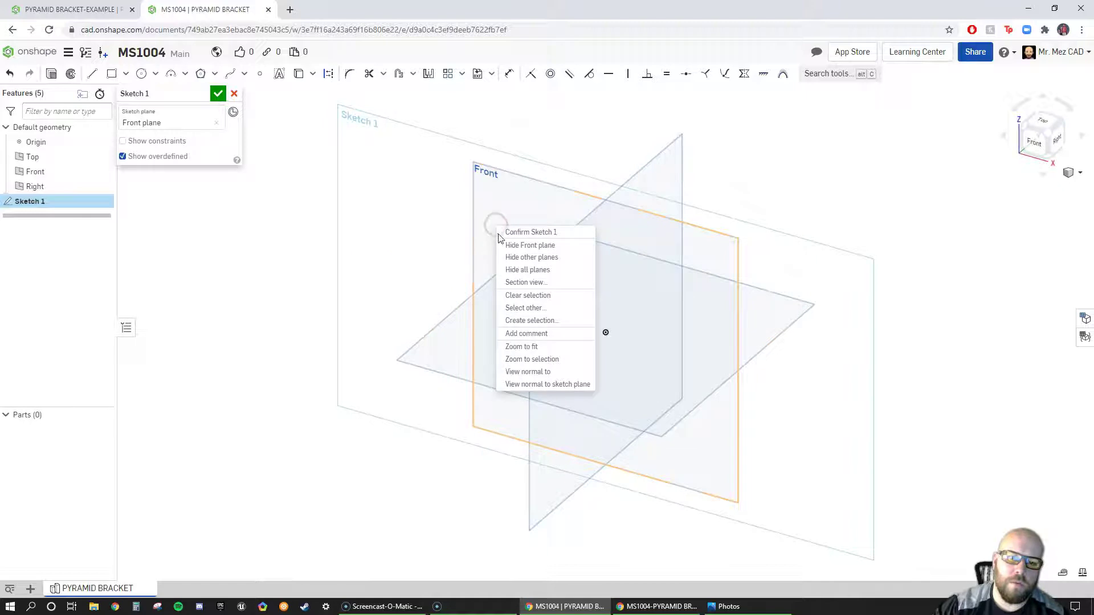
left_click(531, 385)
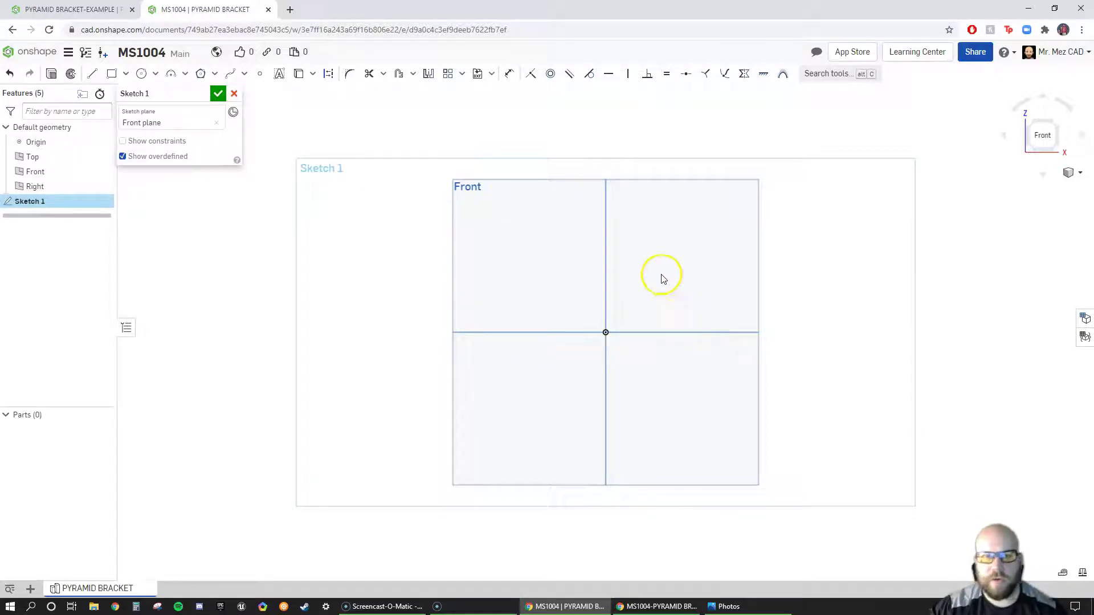
left_click_drag(1093, 134, 342, 3)
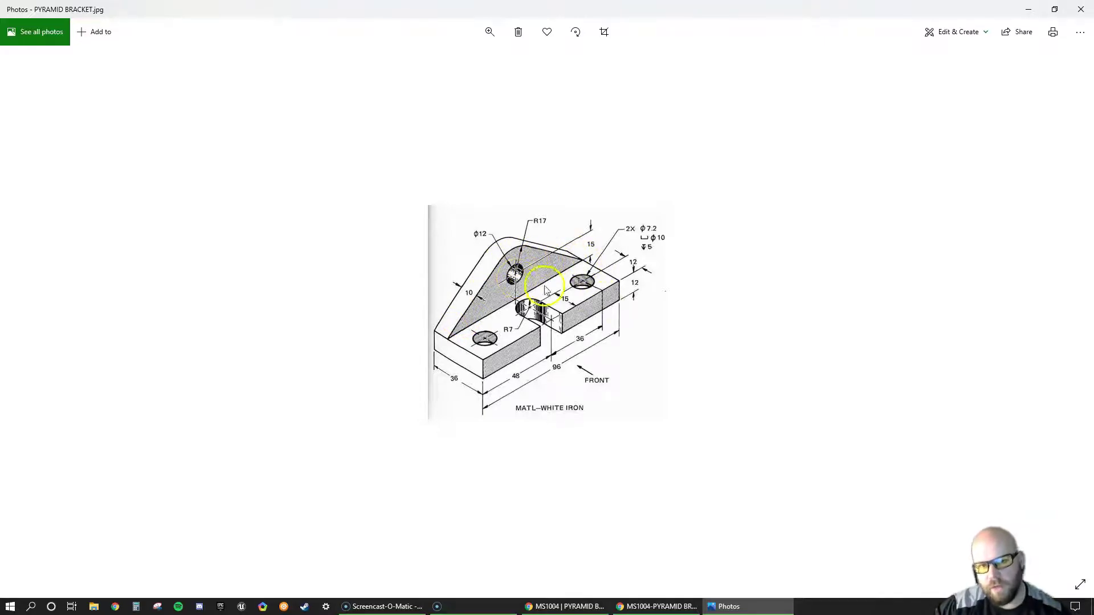
left_click(598, 388)
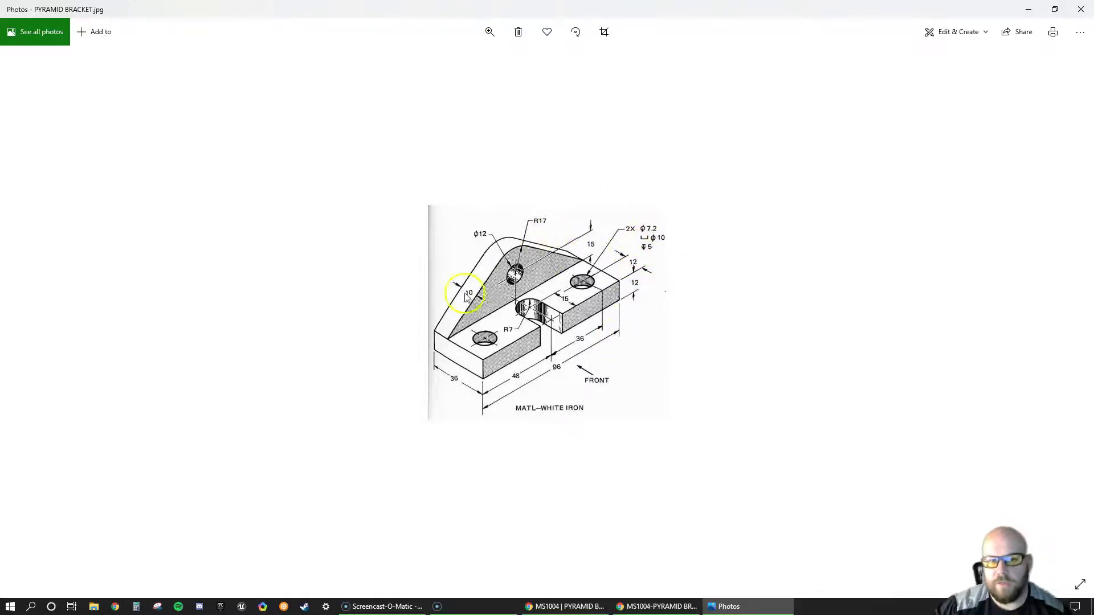
double_click(505, 9)
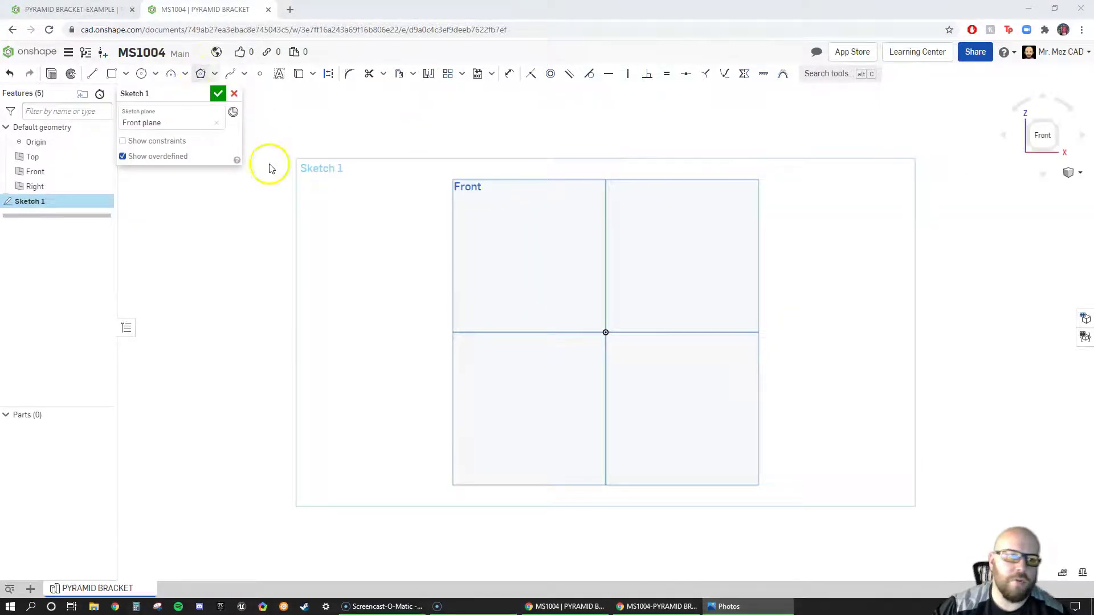
left_click(234, 95)
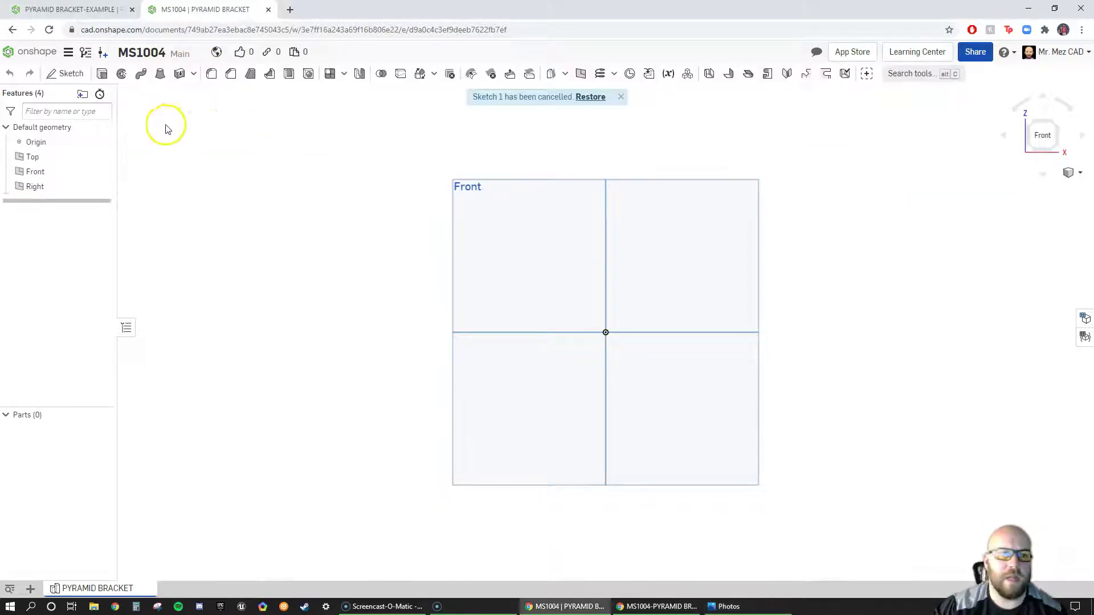
Set the workspace's default length unit to Millimeter and the length display to two decimals (0.12).
left_click(68, 53)
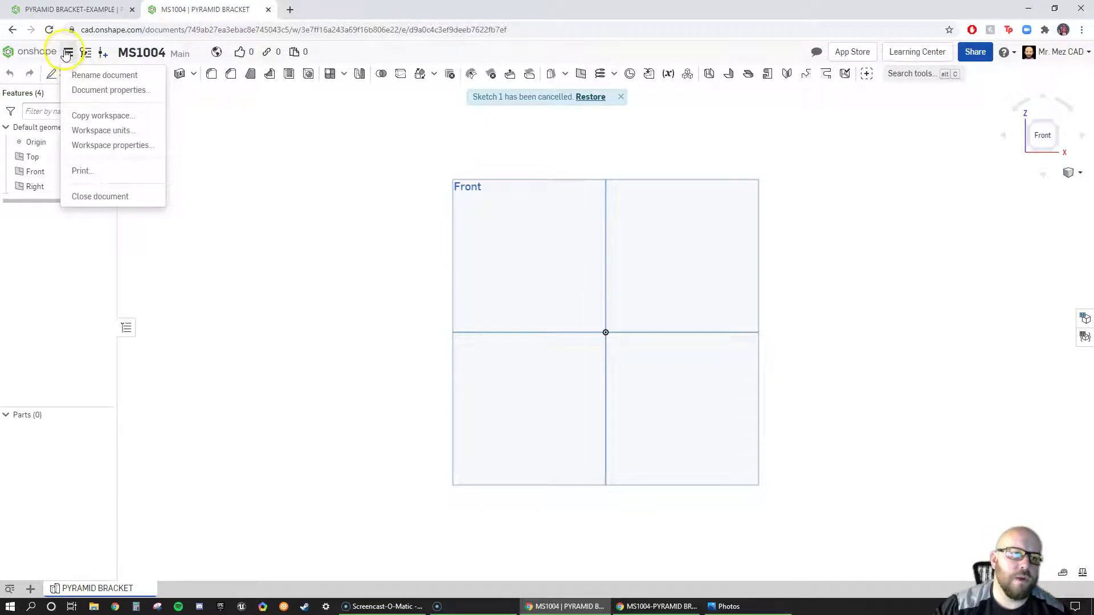
left_click(82, 76)
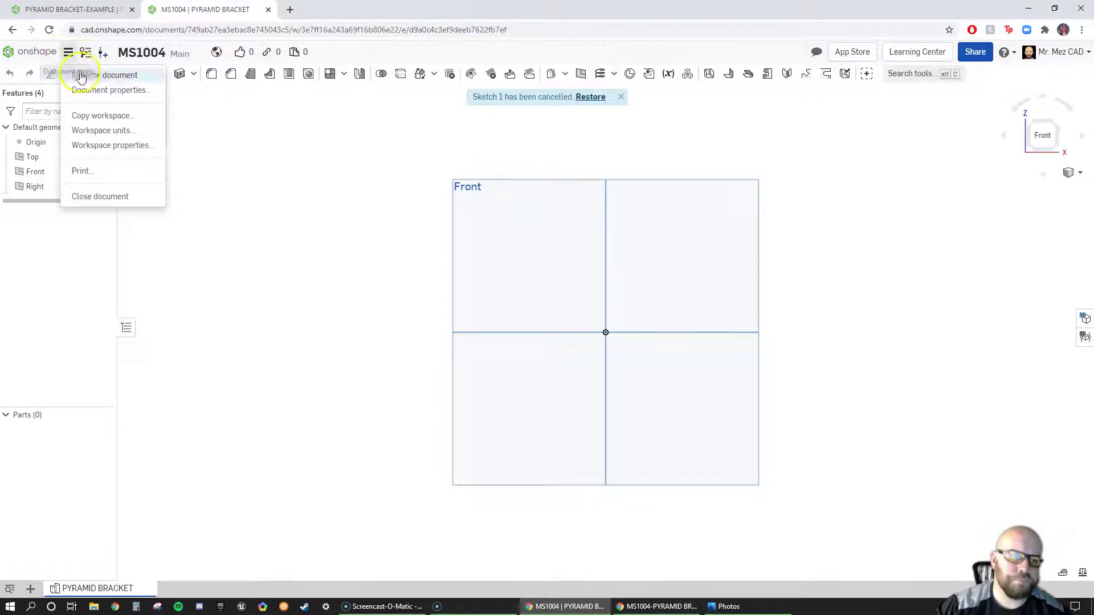
left_click(112, 132)
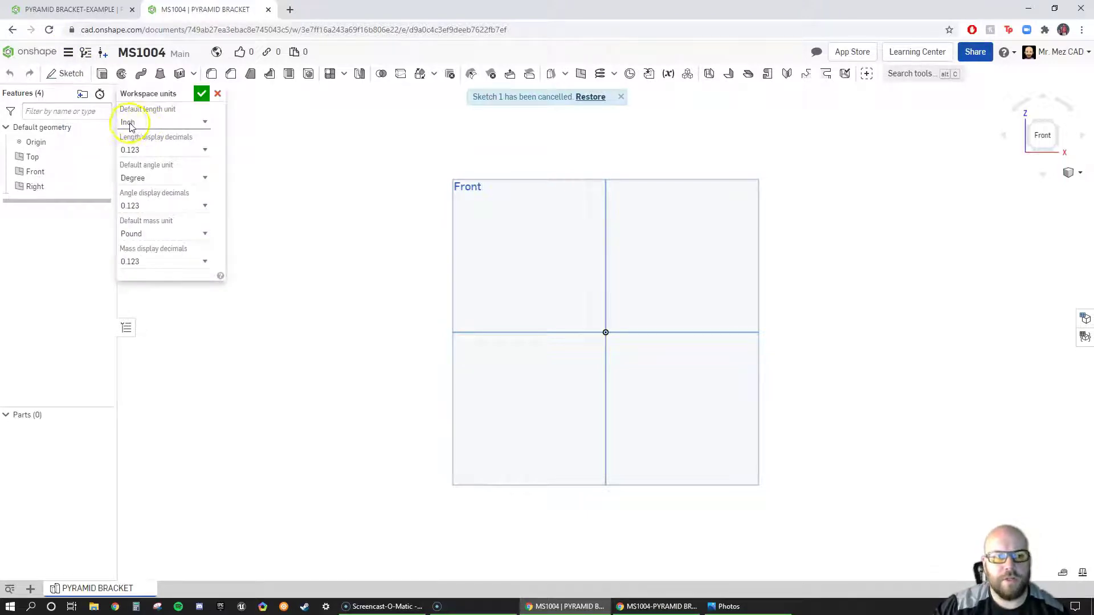
left_click(130, 124)
left_click(140, 175)
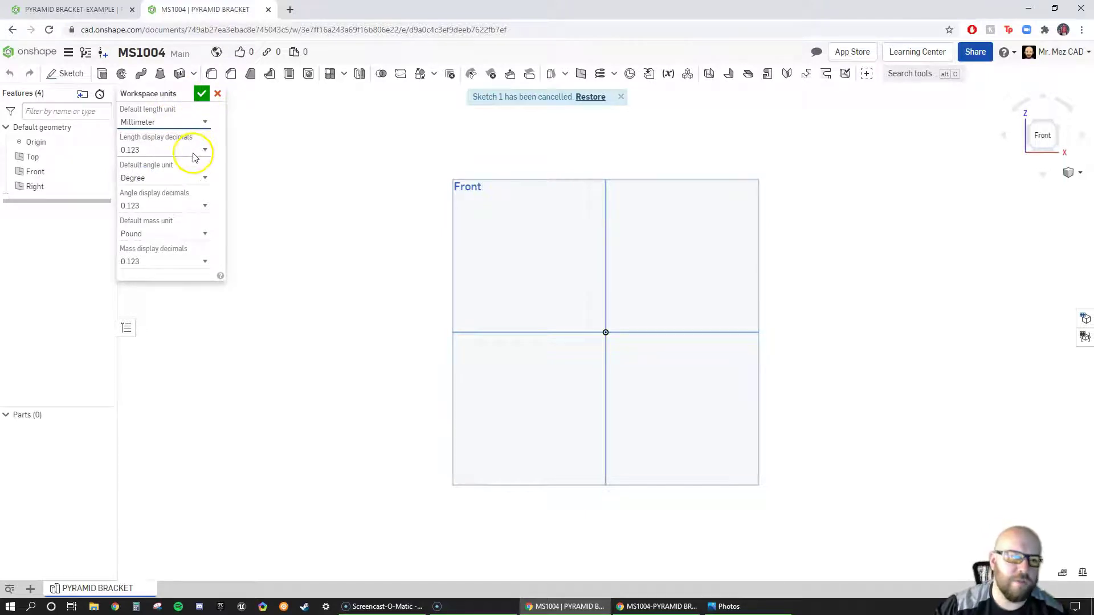
left_click(184, 150)
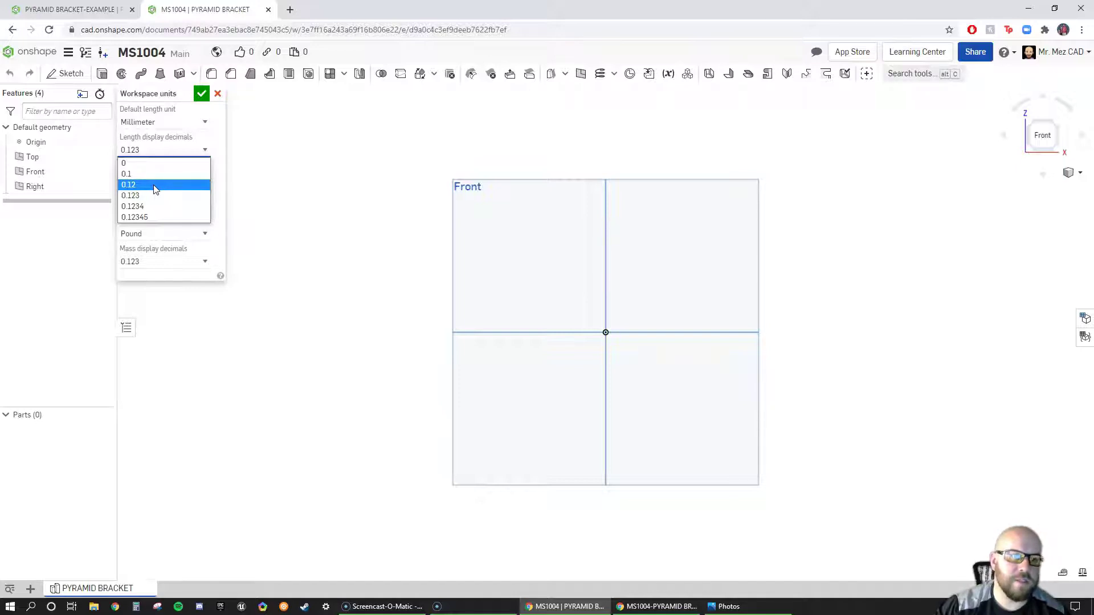
left_click(156, 185)
left_click(200, 97)
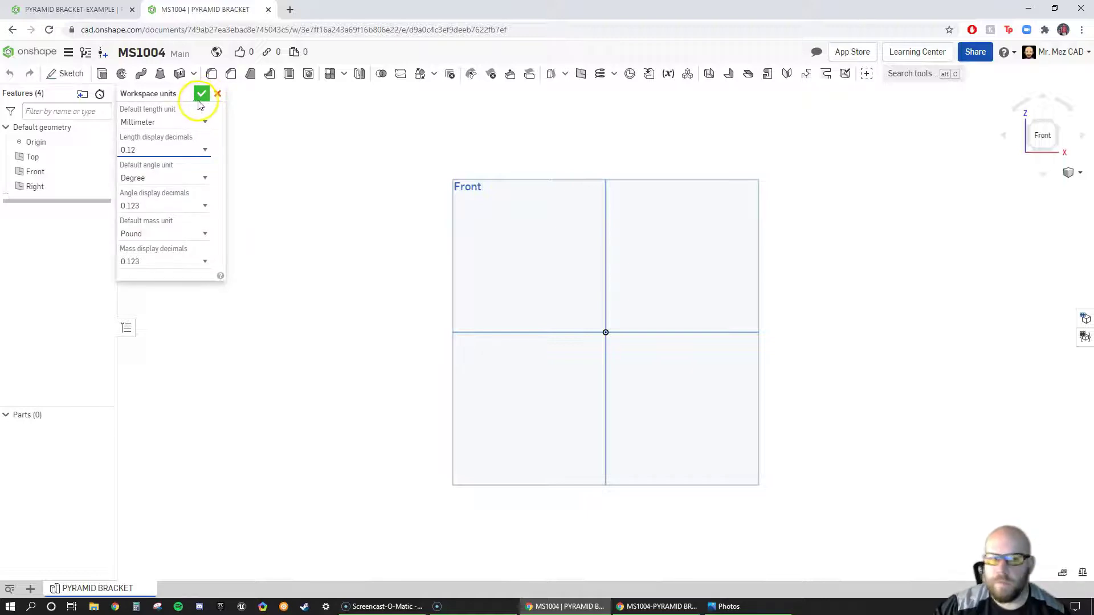
Apply the workspace units and start a new sketch on the Front plane.
left_click(200, 98)
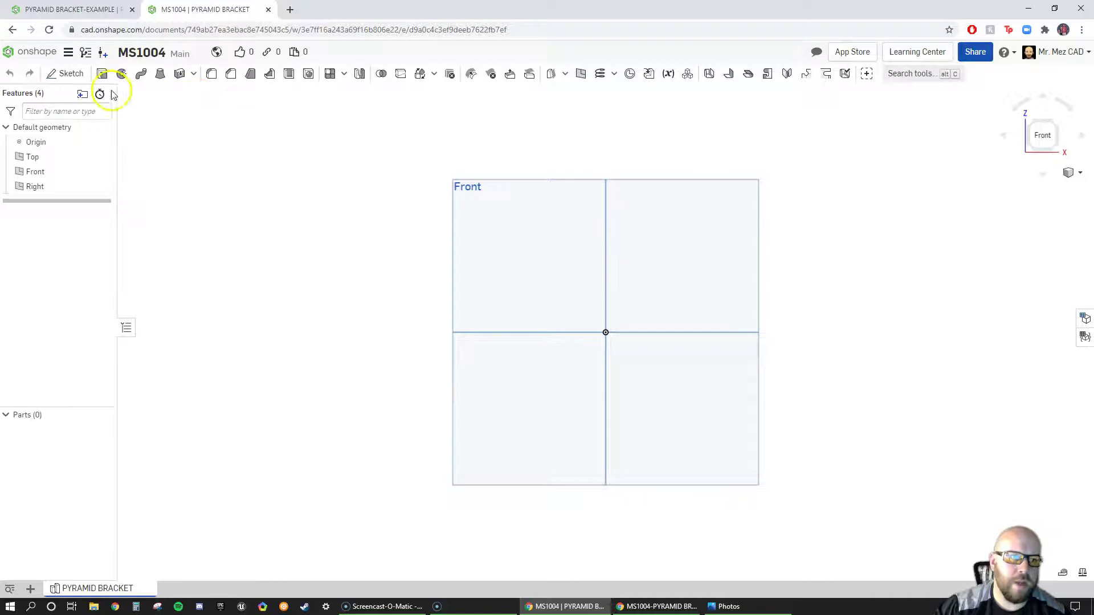
left_click(63, 80)
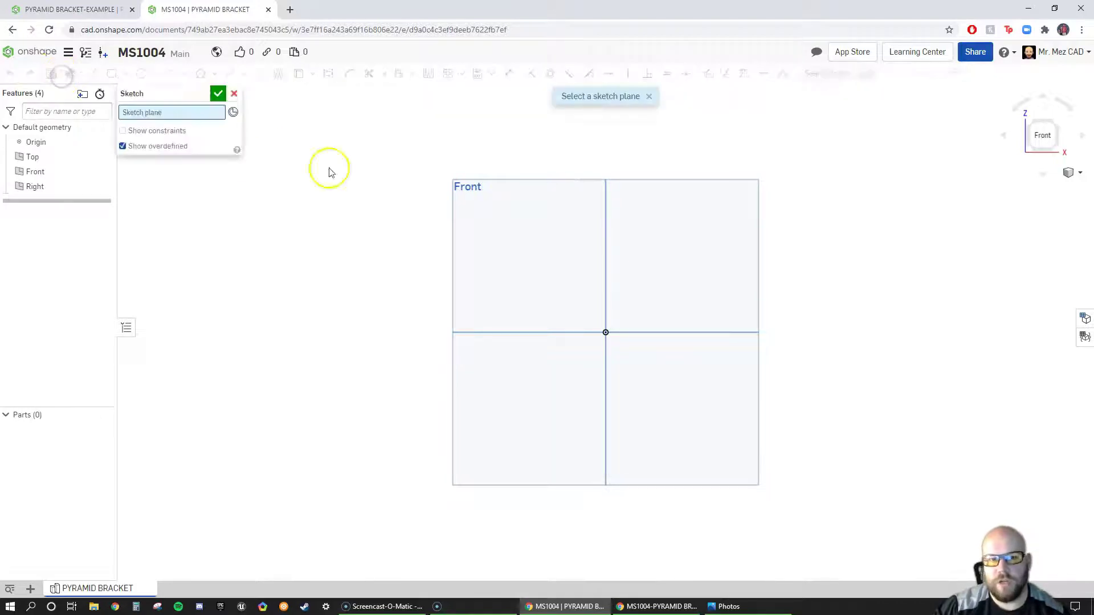
left_click(494, 182)
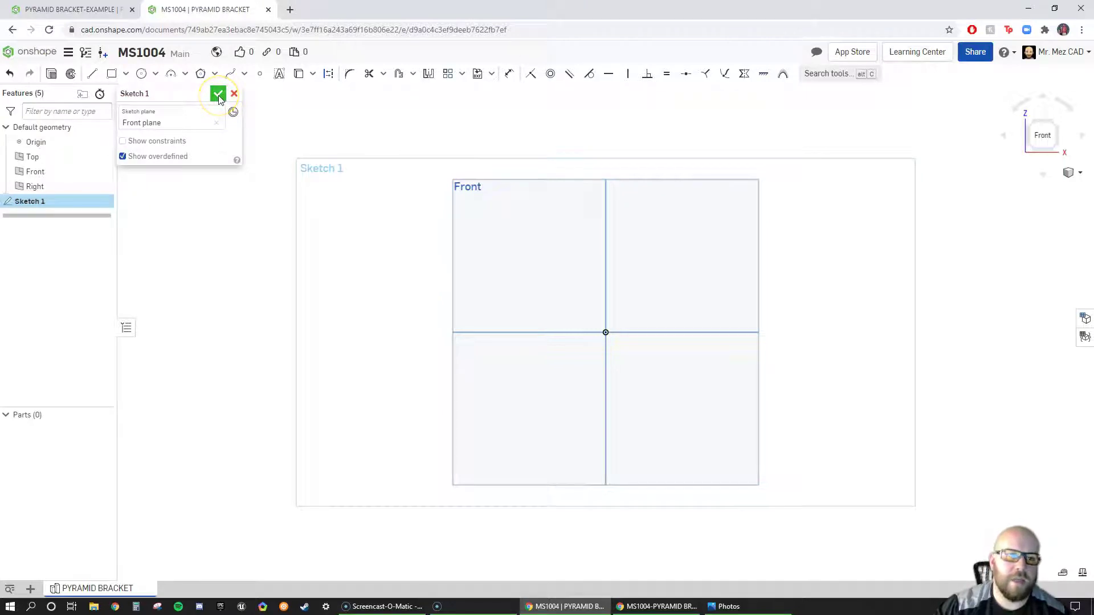
Draw a circle about 39 mm in diameter, centred on the vertical axis above the origin.
left_click(141, 73)
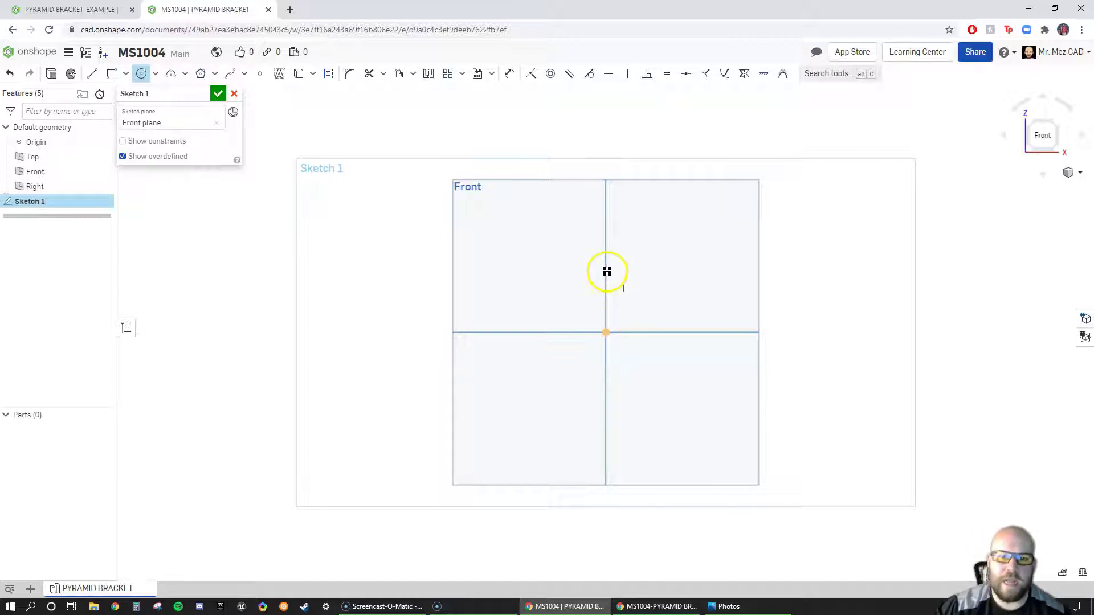
left_click(605, 231)
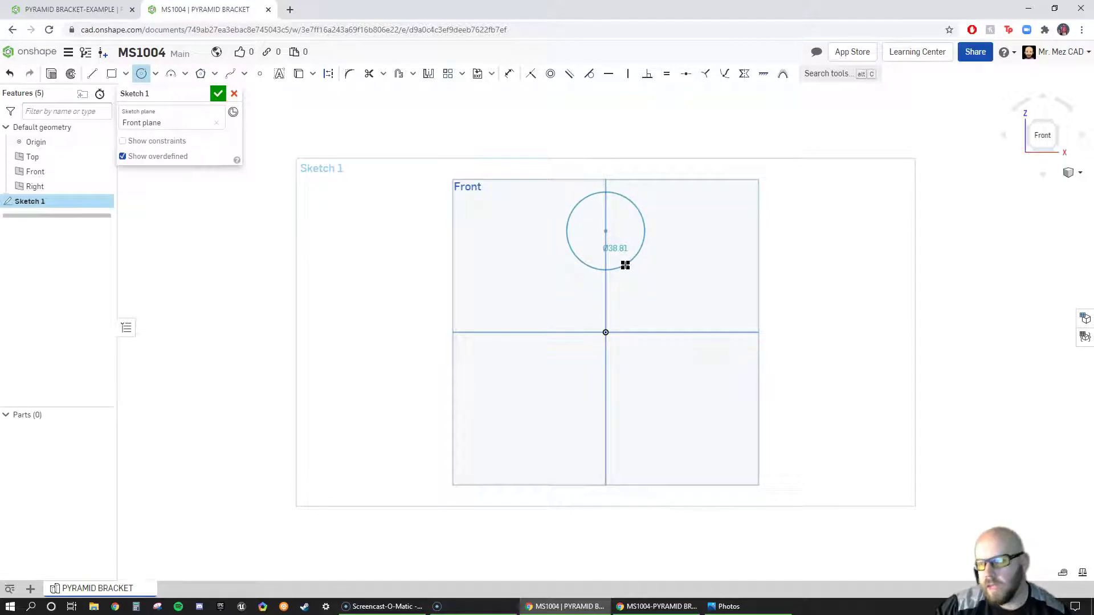
left_click(626, 266)
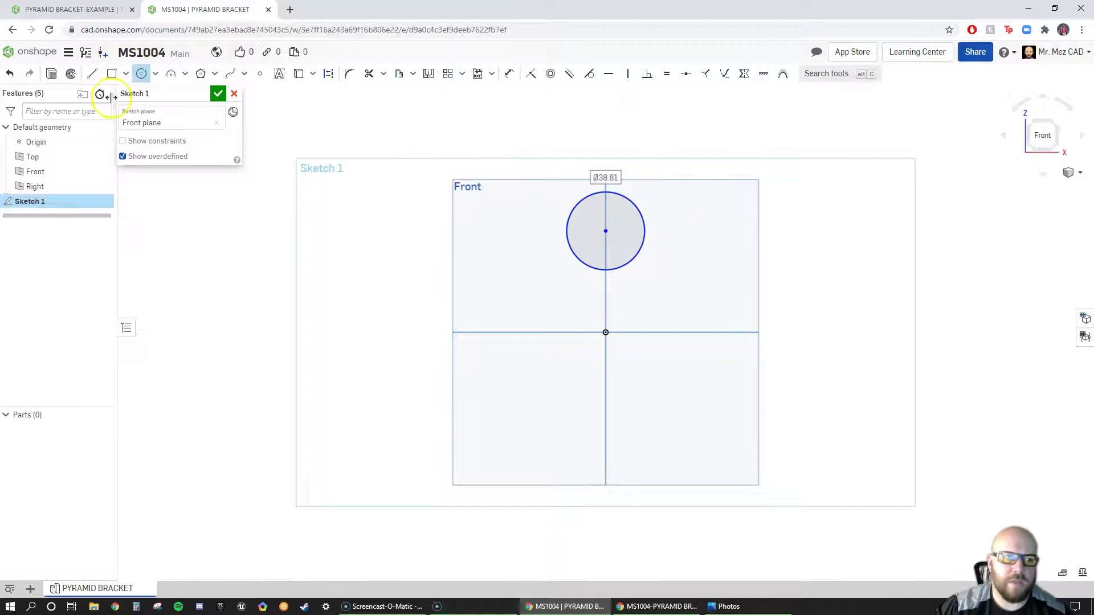
Draw the bracket outline with connected lines: sloped sides from the circle, short vertical ends, and a base about 131 mm long through the origin.
left_click(92, 77)
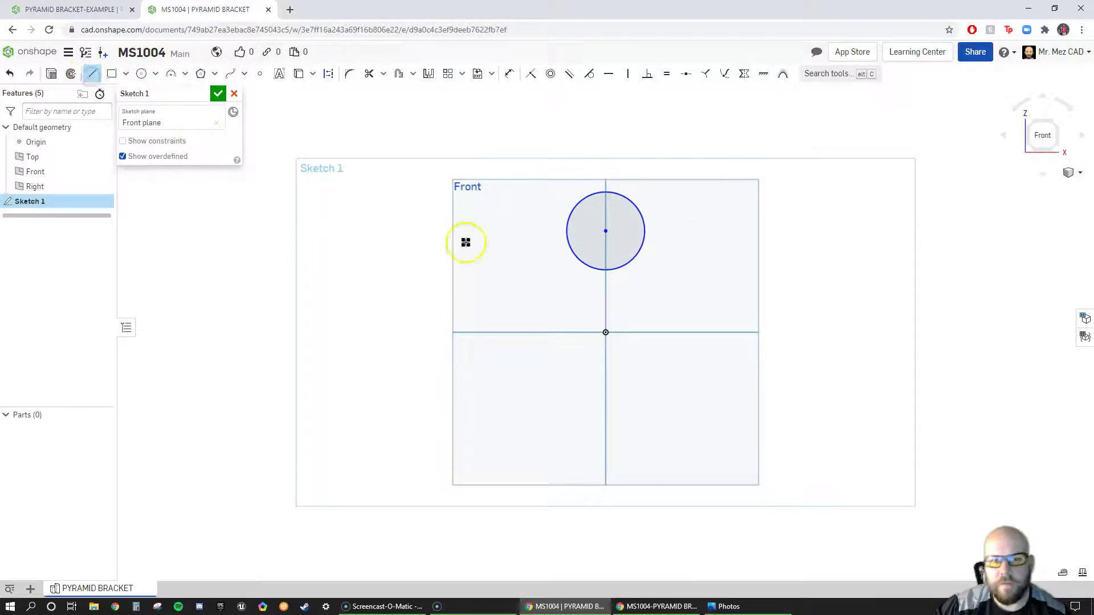
left_click(93, 76)
left_click(575, 208)
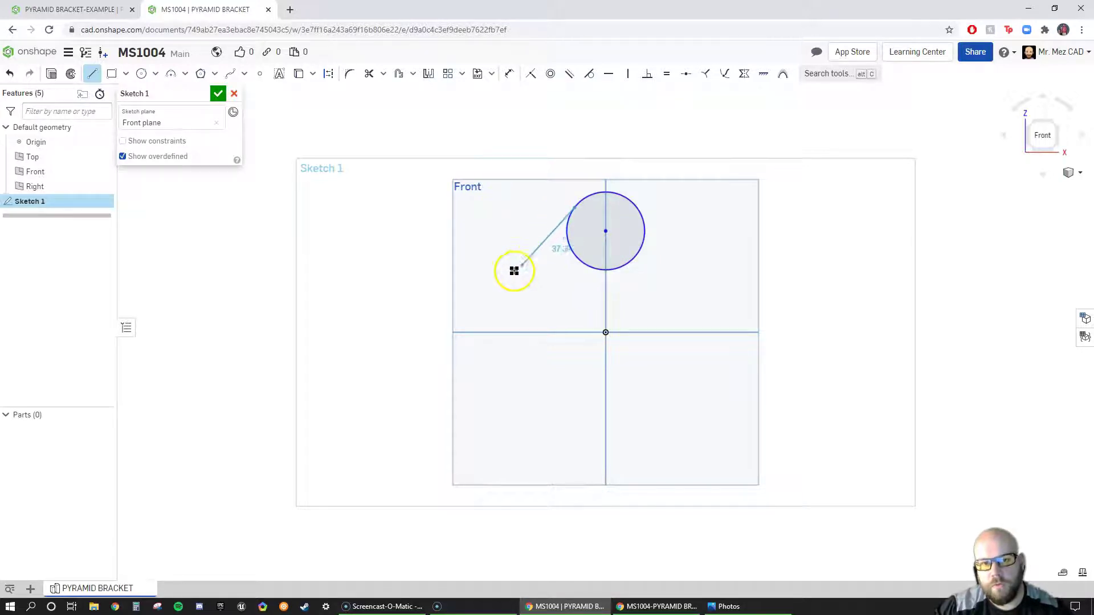
left_click(485, 299)
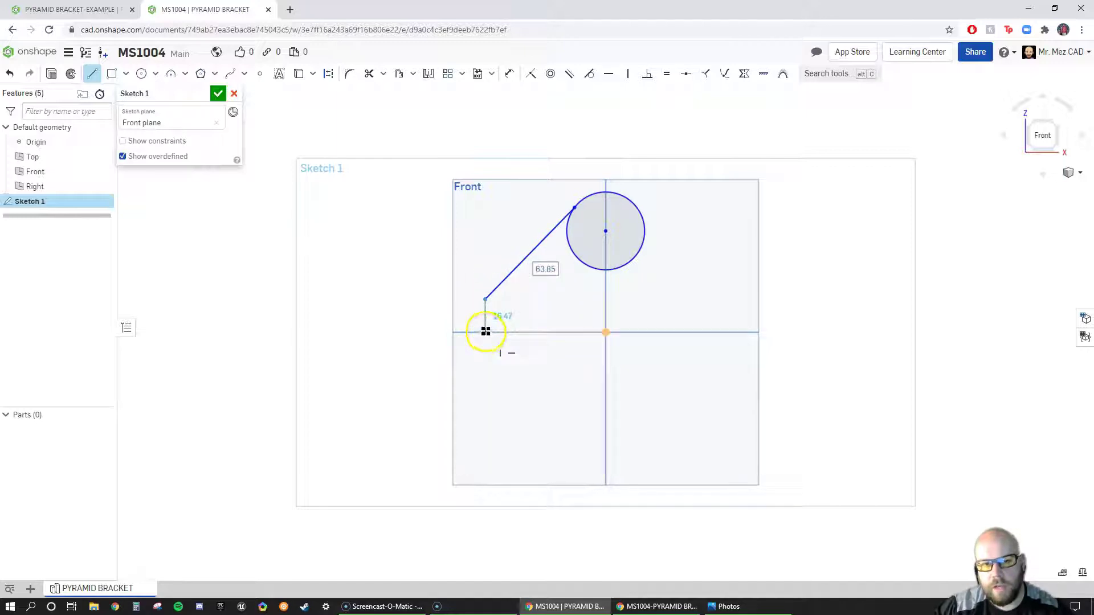
left_click(485, 332)
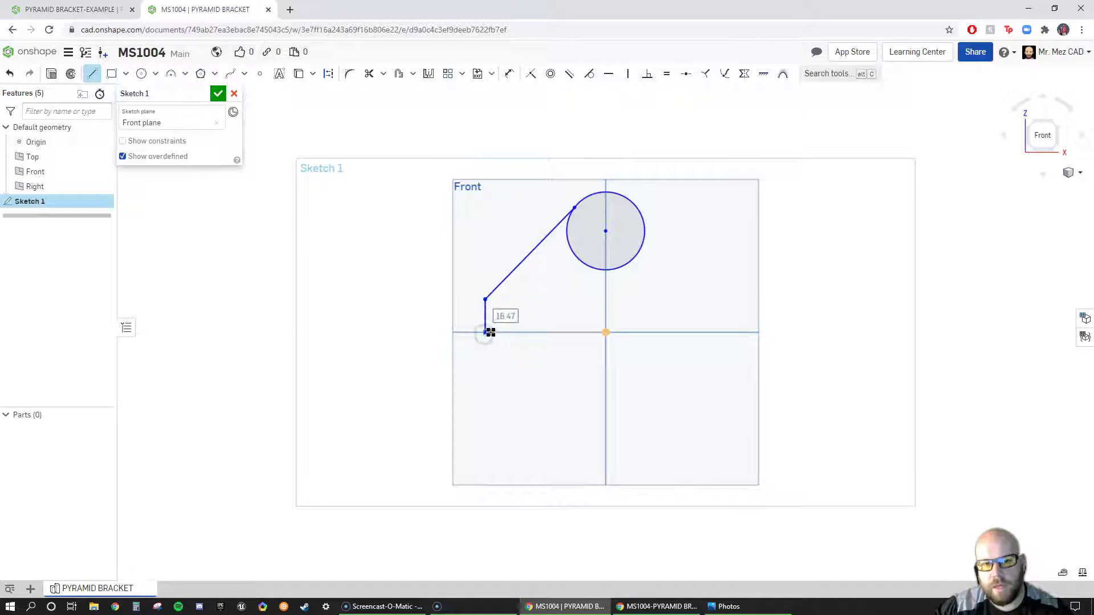
left_click(748, 333)
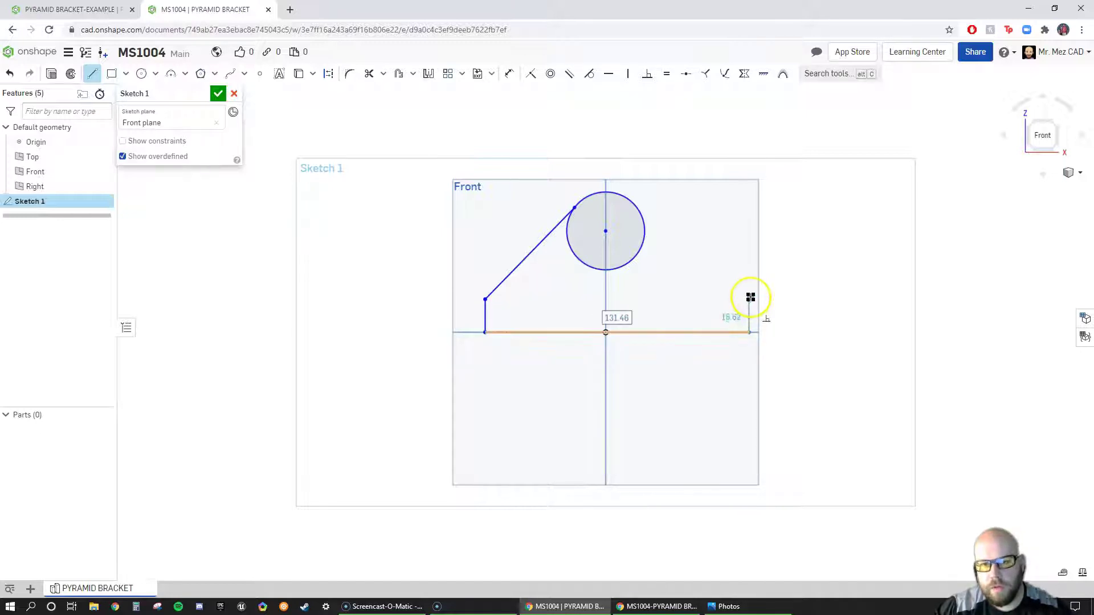
left_click(751, 292)
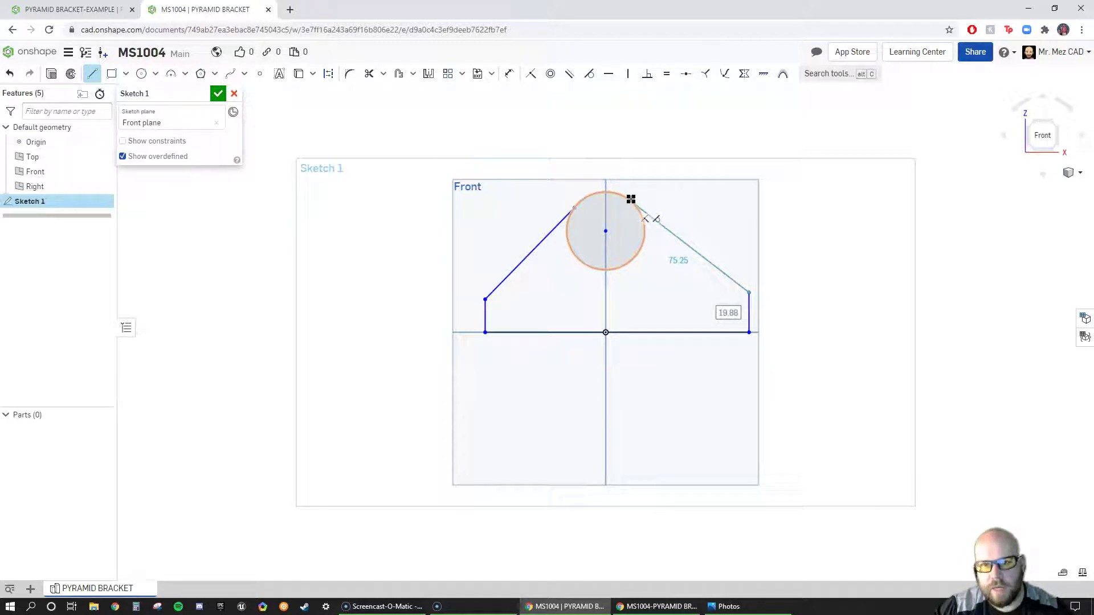
left_click(631, 198)
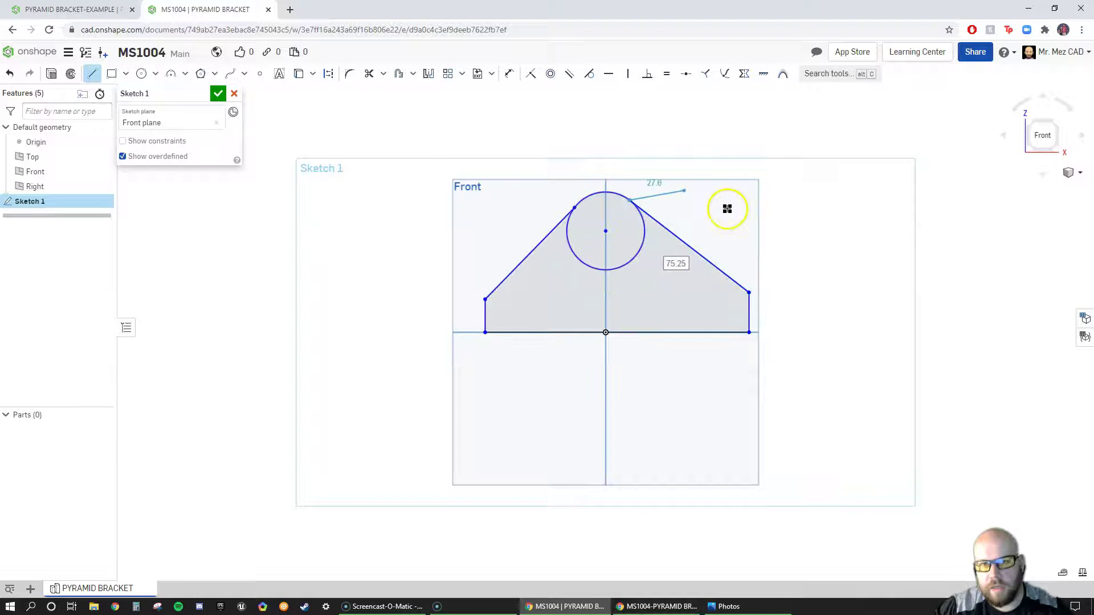
key("Escape")
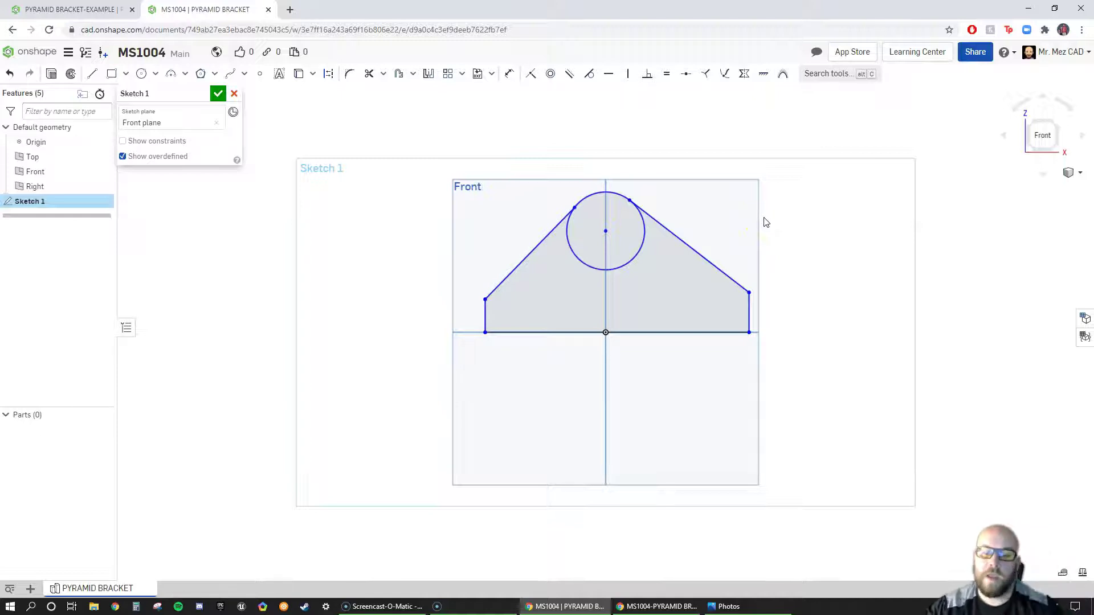
left_click(771, 251)
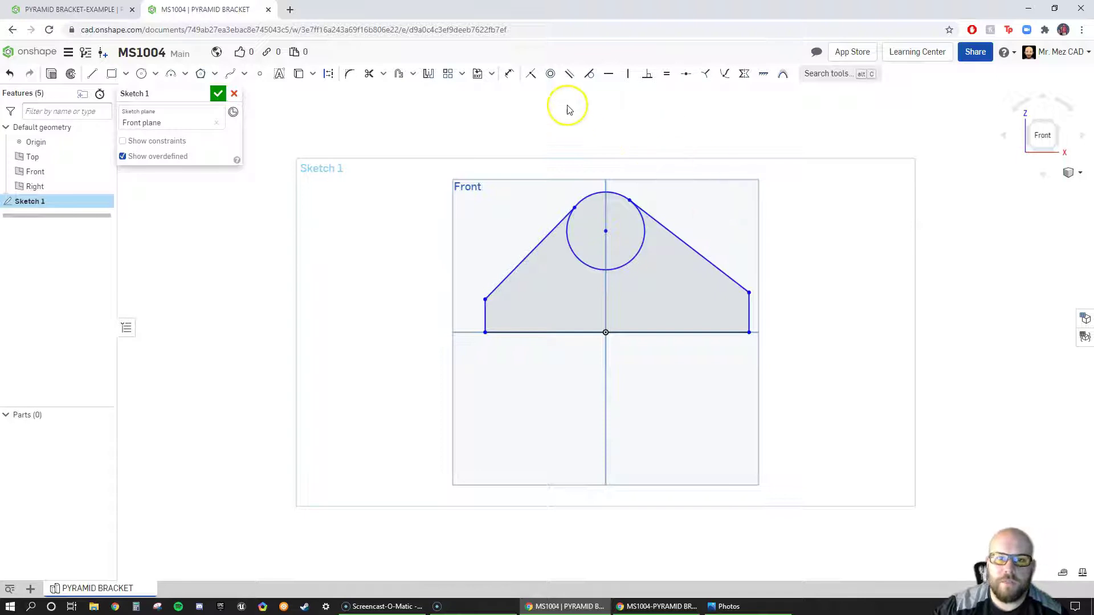
Make the left sloped line tangent to the circle.
left_click(589, 74)
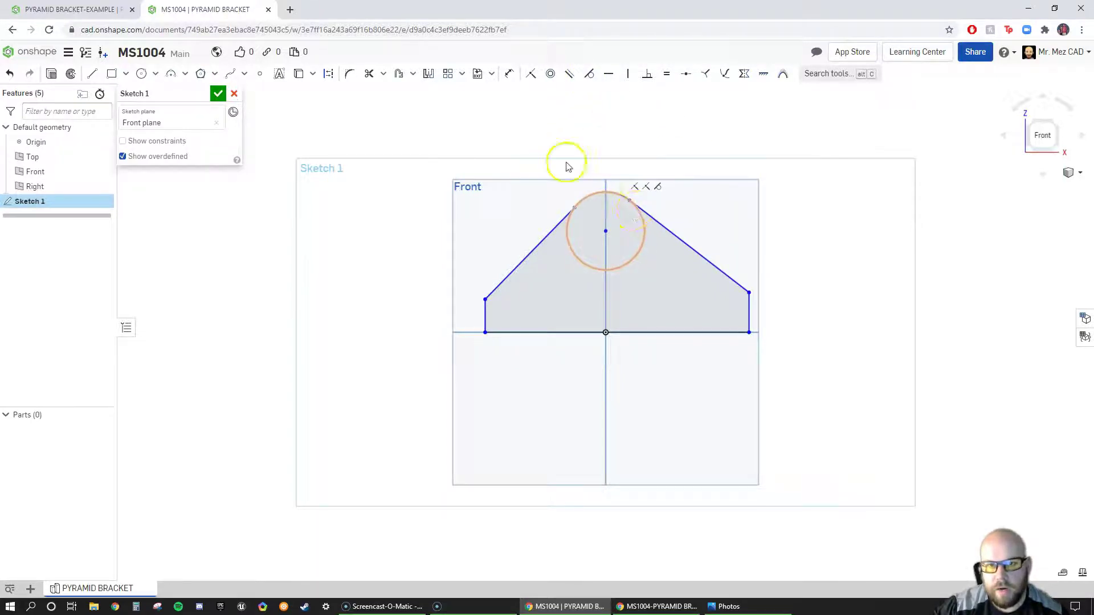
left_click(591, 75)
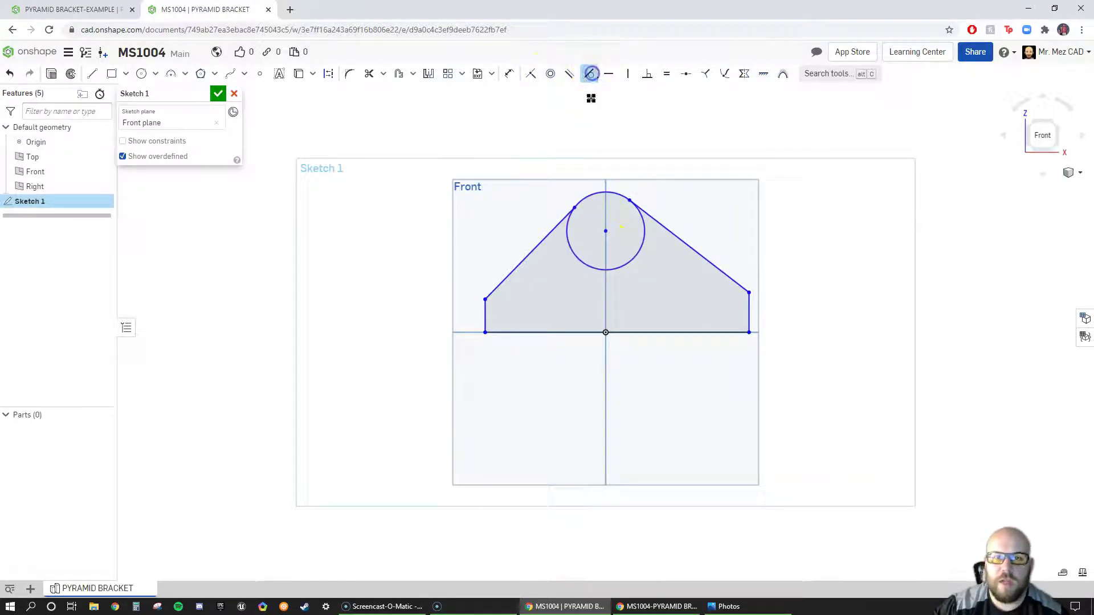
left_click(596, 196)
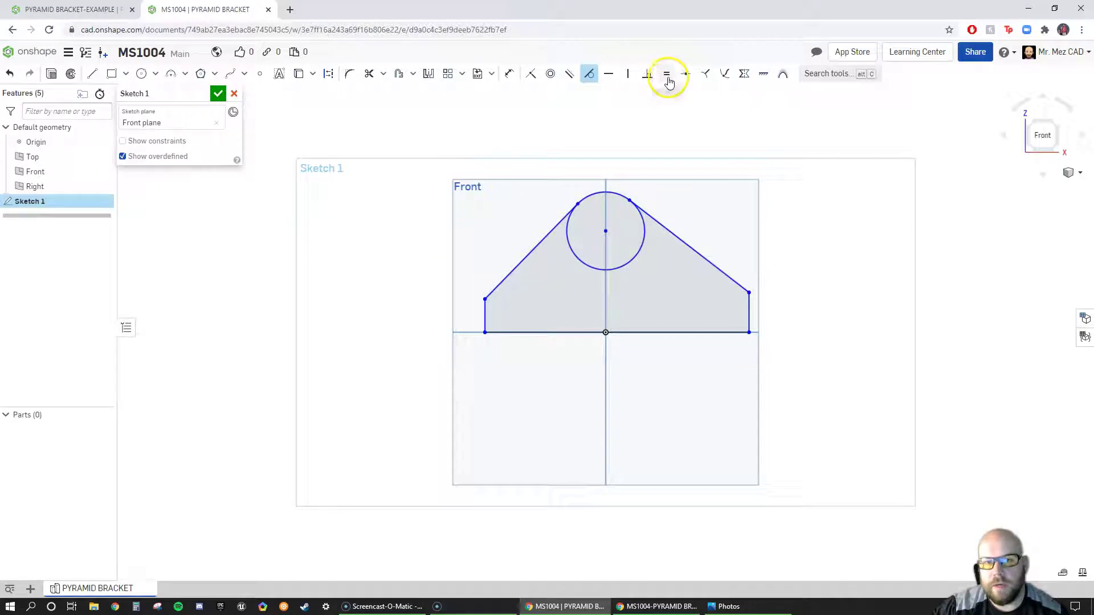
Constrain the outline's two short vertical end lines to equal length.
left_click(668, 79)
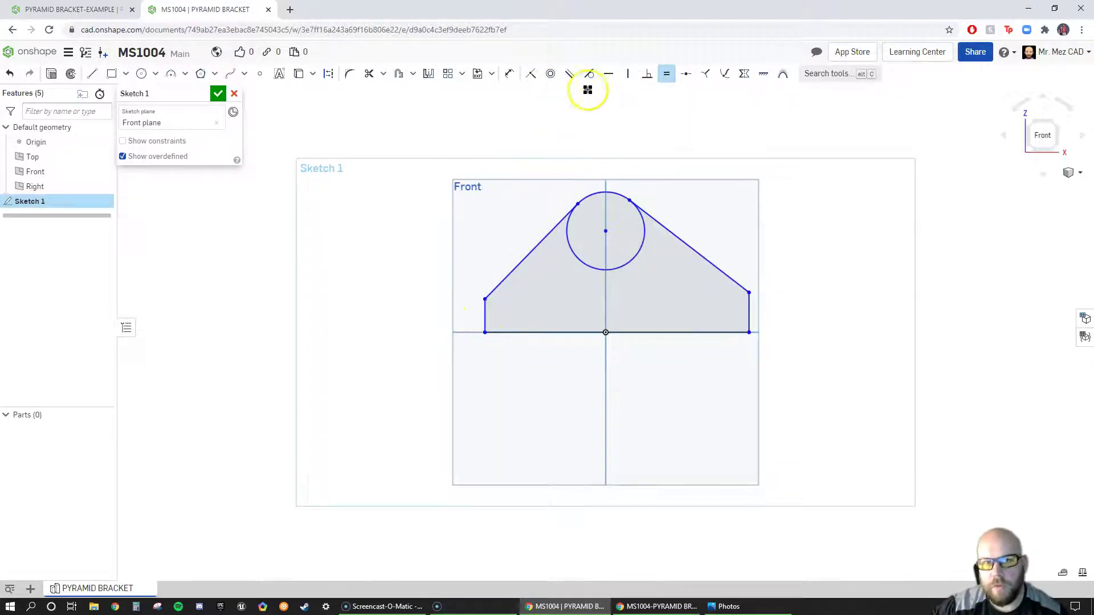
left_click(750, 302)
left_click(486, 299)
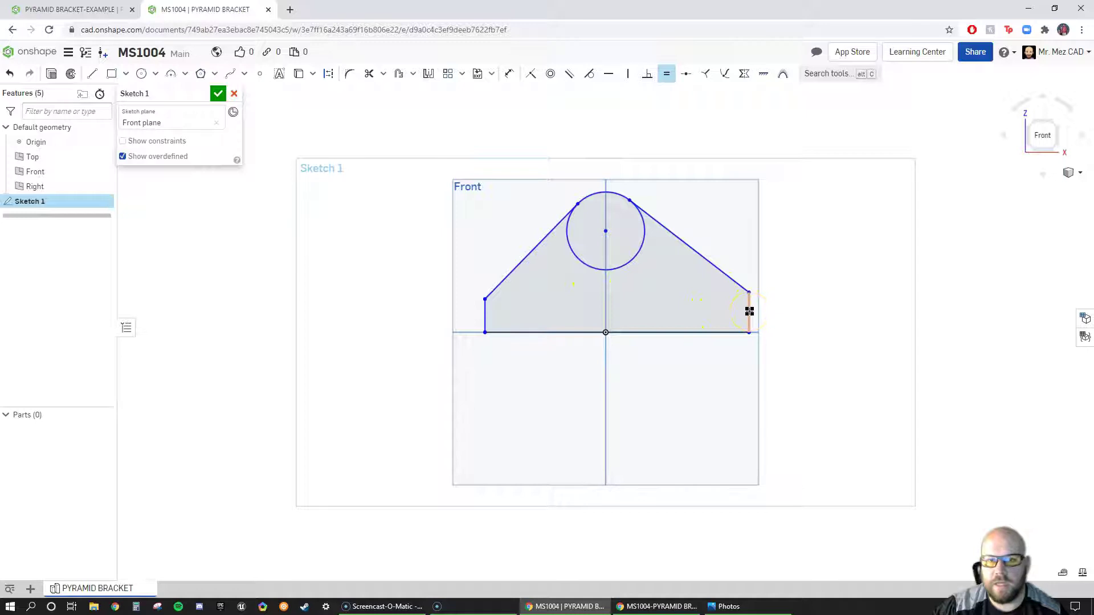
left_click(749, 312)
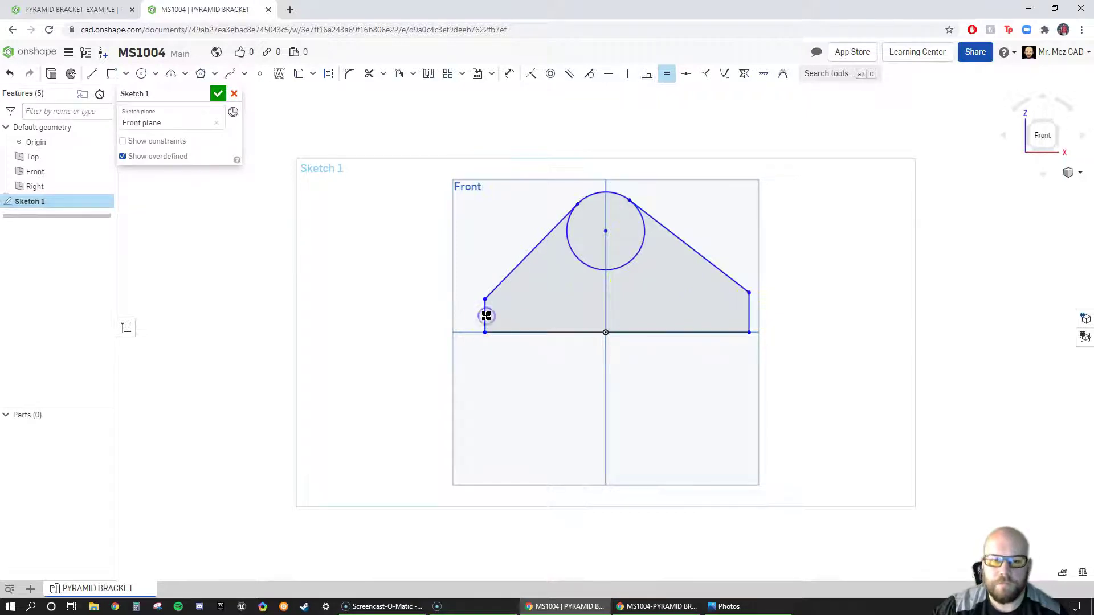
left_click(486, 315)
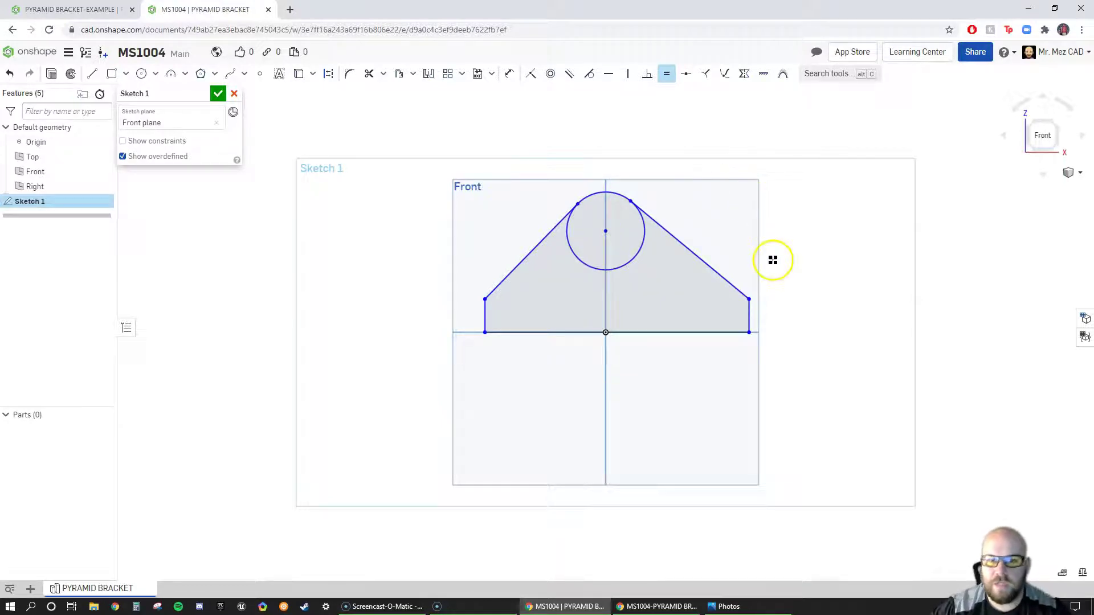
Dimension the horizontal base line of the outline to 96 mm.
key("d")
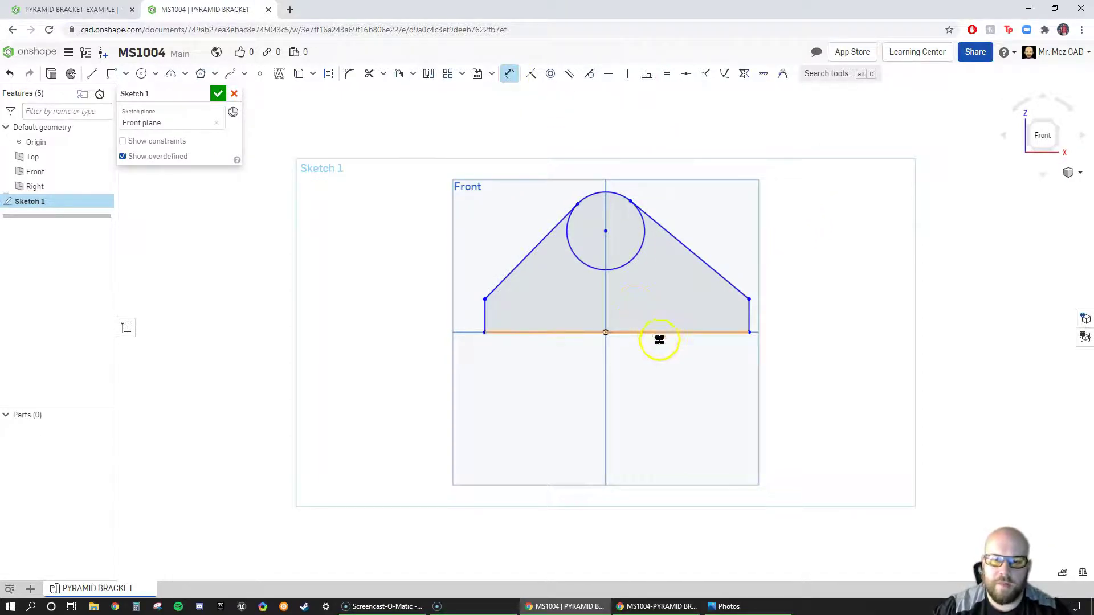
left_click(645, 335)
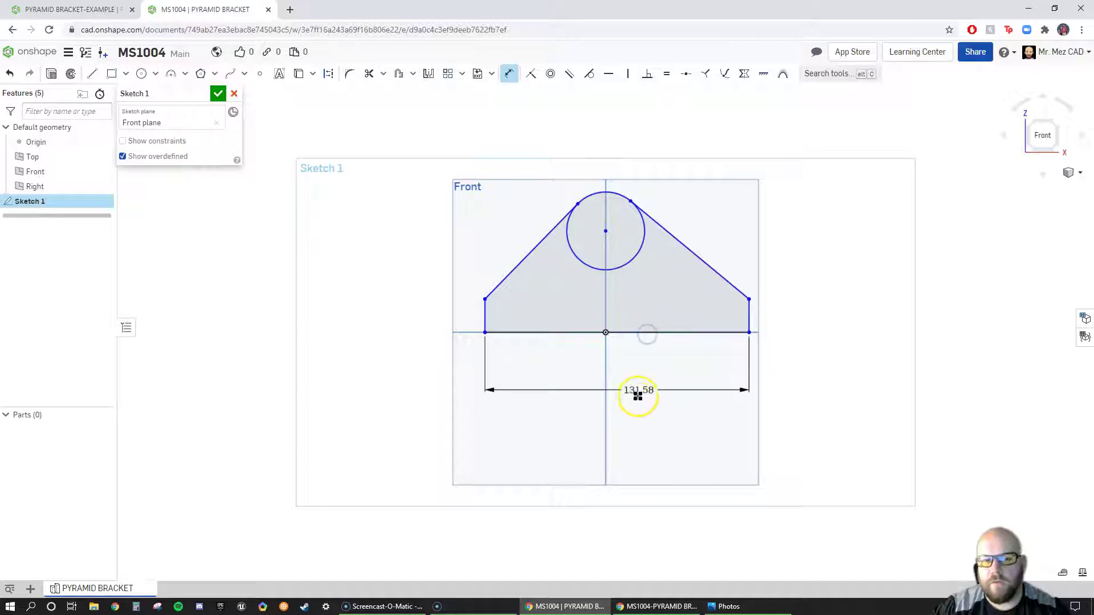
left_click(635, 402)
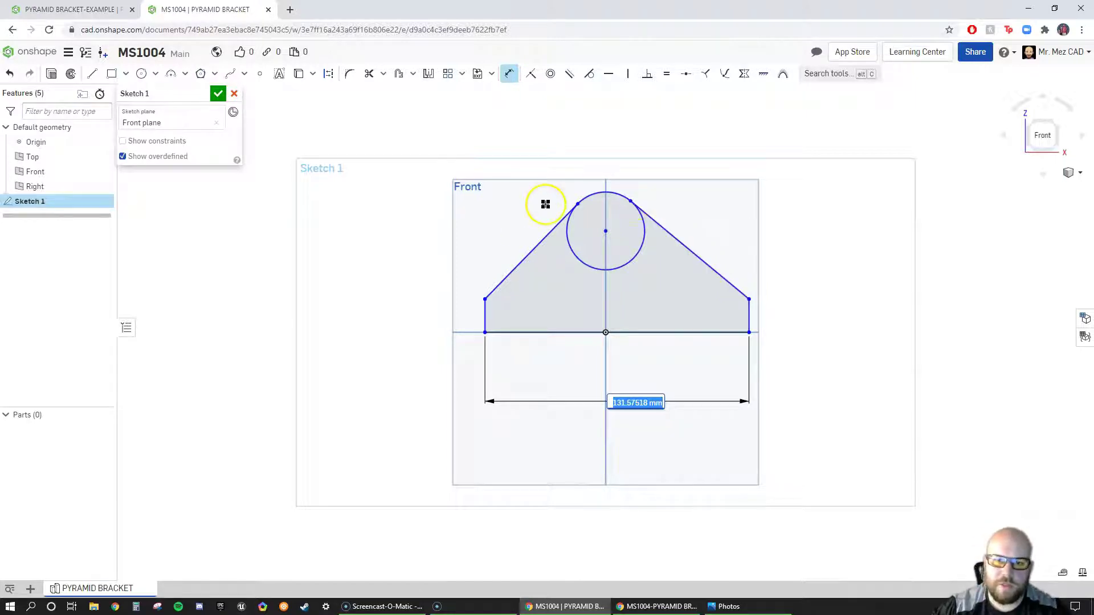
type("96")
key("Return")
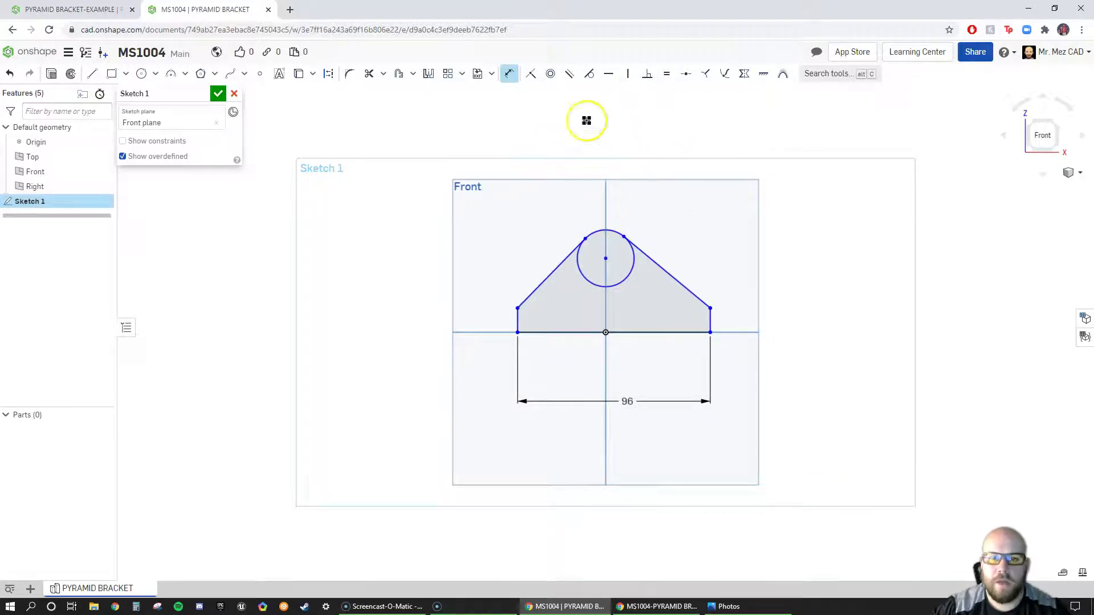
left_click(616, 232)
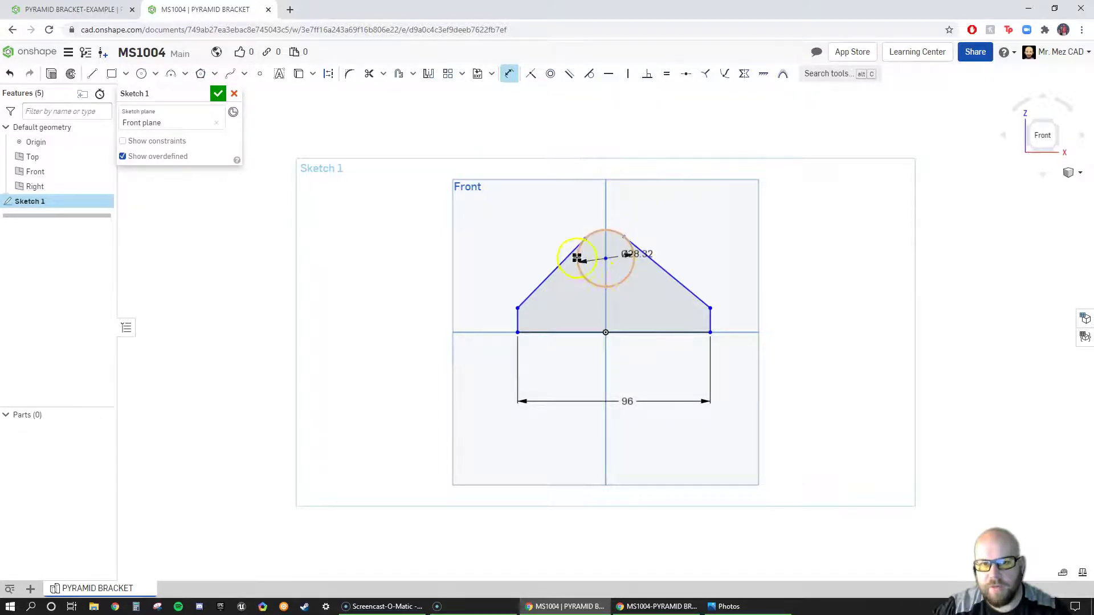
left_click(641, 208)
key("Escape")
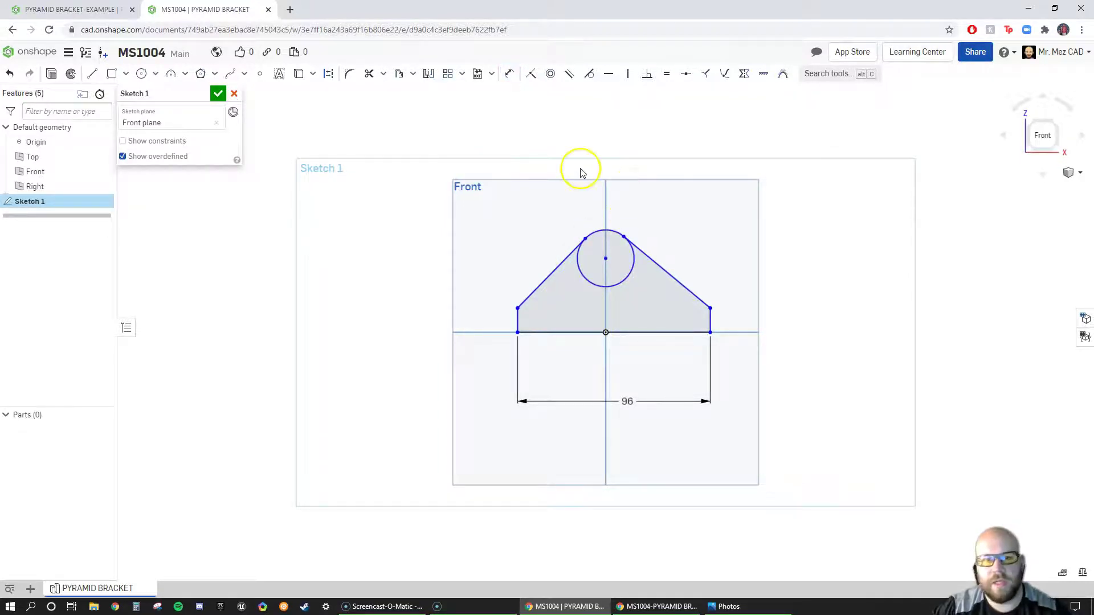
Trim away the lower part of the circle and dimension the remaining top arc to a 17 mm radius.
left_click(369, 78)
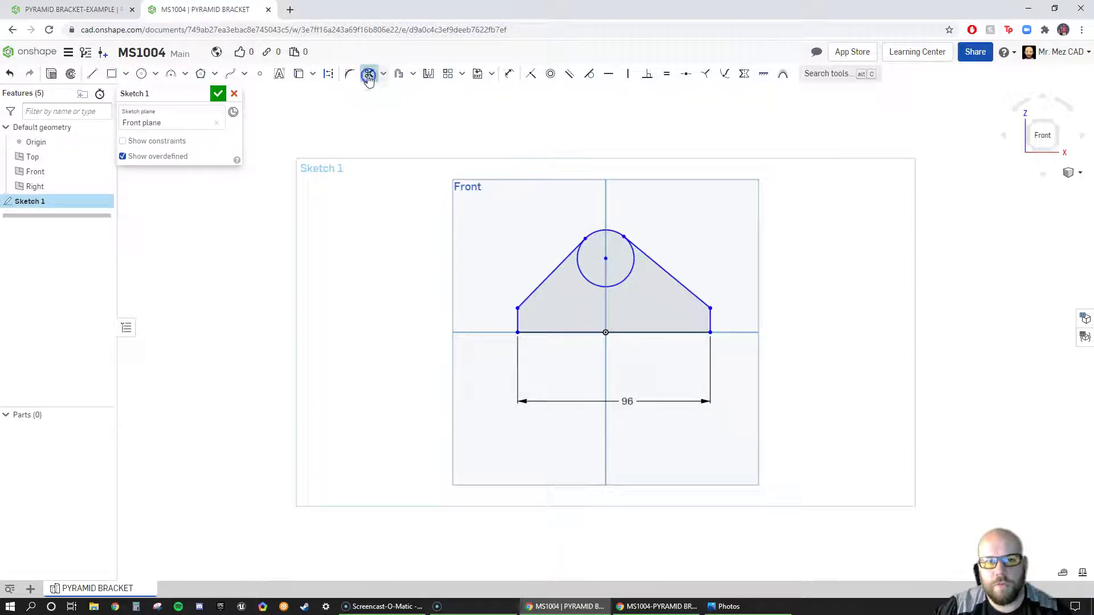
left_click(590, 285)
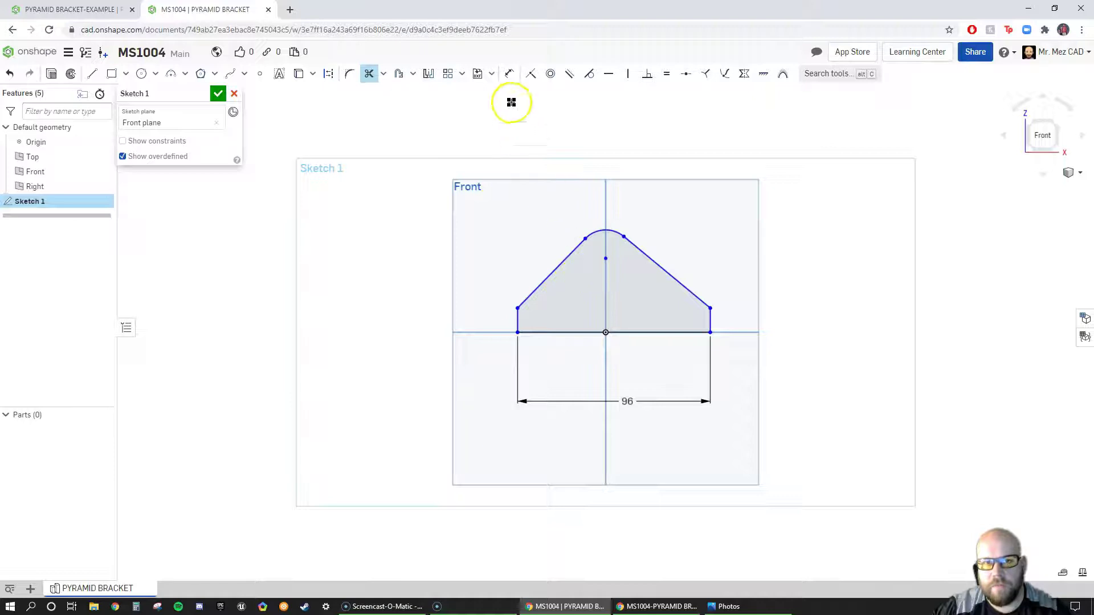
left_click(509, 74)
left_click_drag(616, 217, 629, 193)
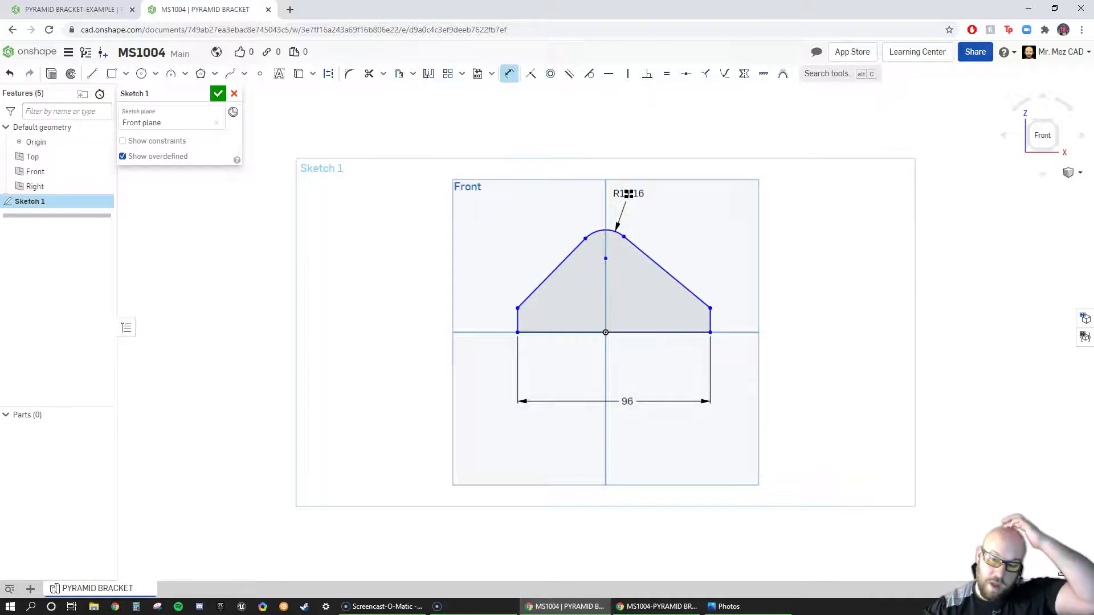
mouse_move(630, 211)
left_mouse_down()
mouse_move(620, 236)
mouse_move(631, 244)
mouse_move(596, 277)
mouse_move(591, 241)
mouse_move(579, 267)
mouse_move(625, 290)
mouse_move(616, 207)
mouse_move(627, 178)
mouse_move(615, 219)
mouse_move(583, 258)
mouse_move(629, 252)
mouse_move(614, 228)
mouse_move(625, 188)
mouse_move(623, 201)
left_mouse_up()
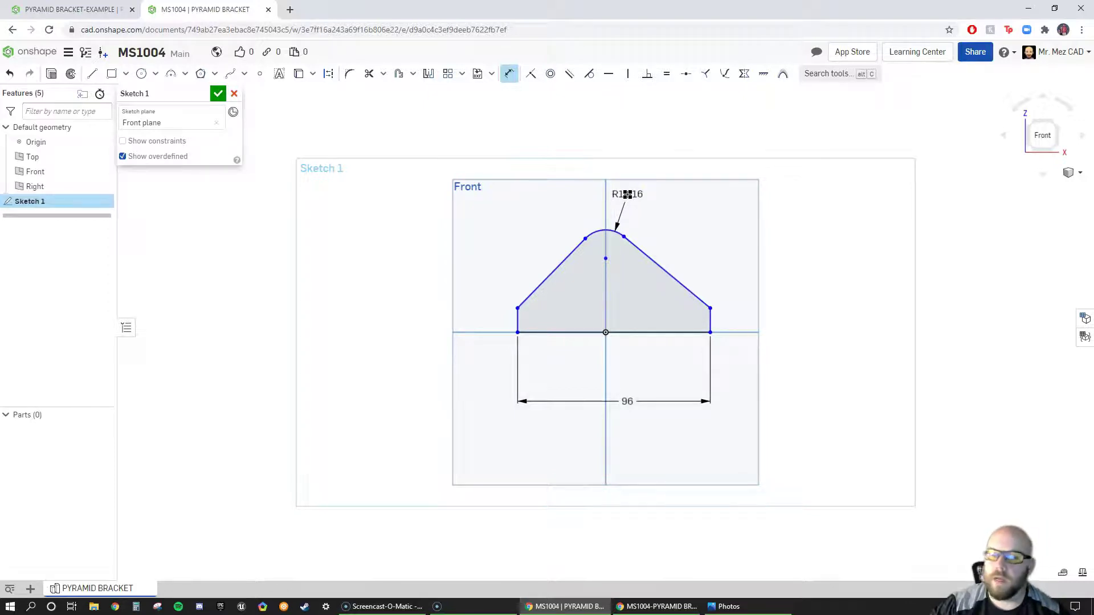
double_click(628, 195)
type("17")
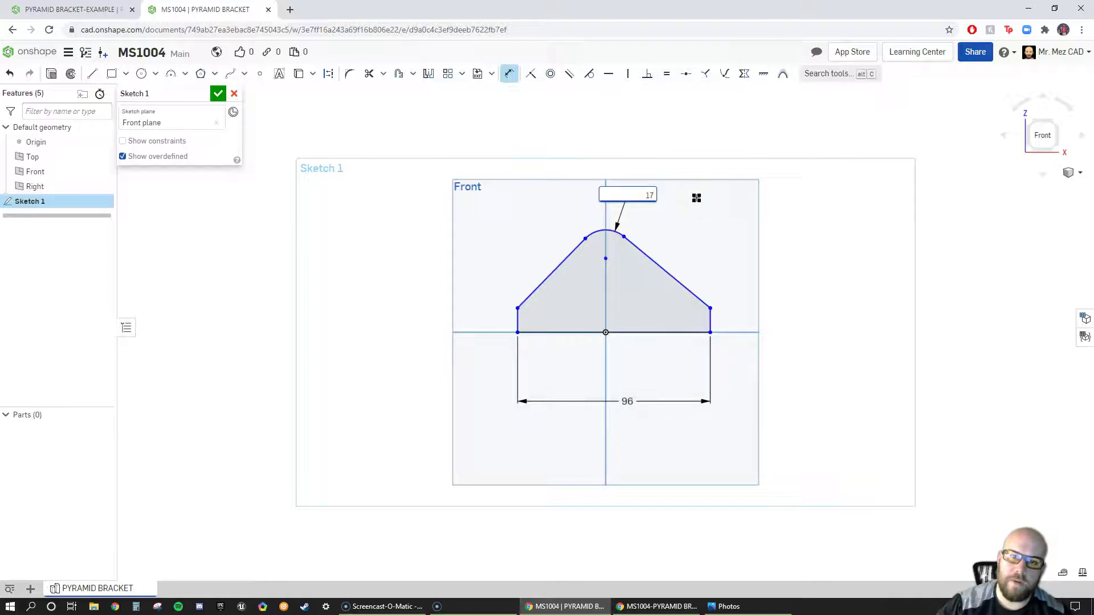
key("Return")
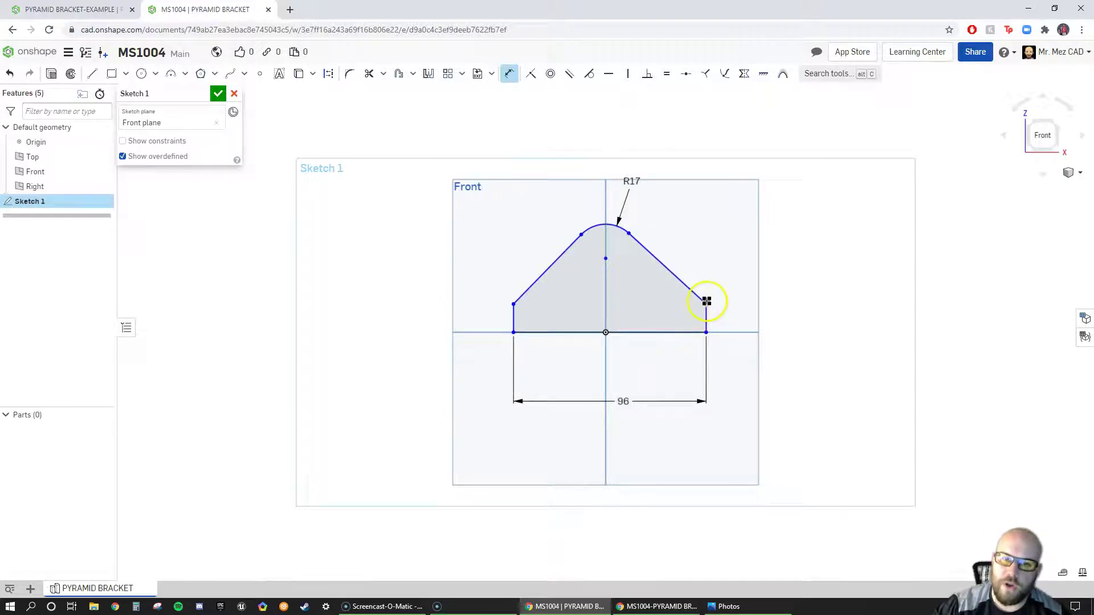
Dimension the height of the outline's right vertical end line to 12 mm.
left_click(705, 320)
mouse_move(777, 317)
left_mouse_down()
mouse_move(725, 318)
mouse_move(756, 317)
left_mouse_up()
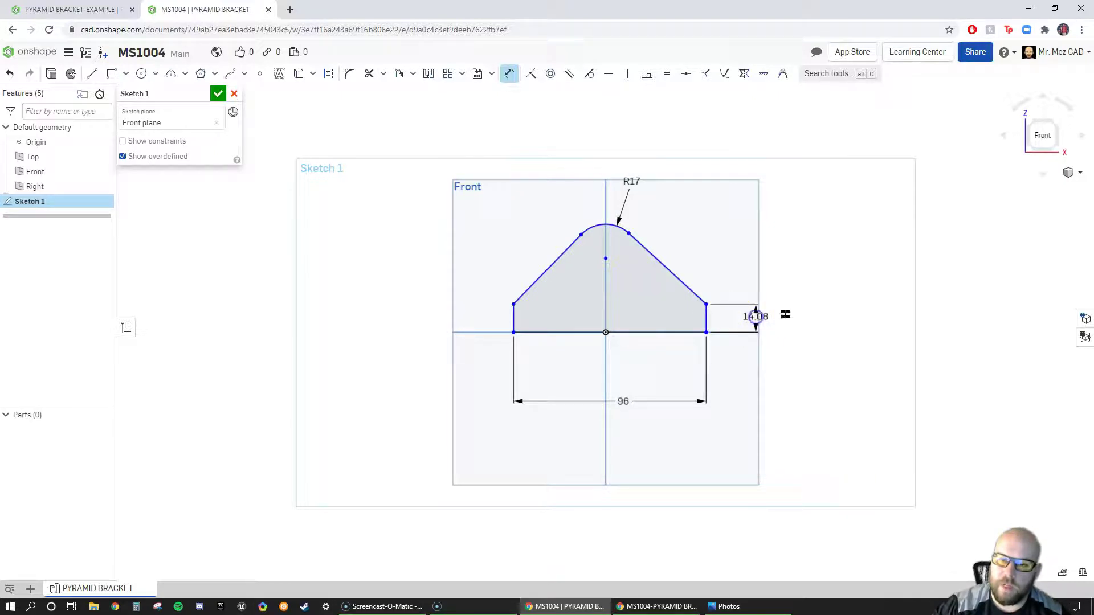
double_click(756, 316)
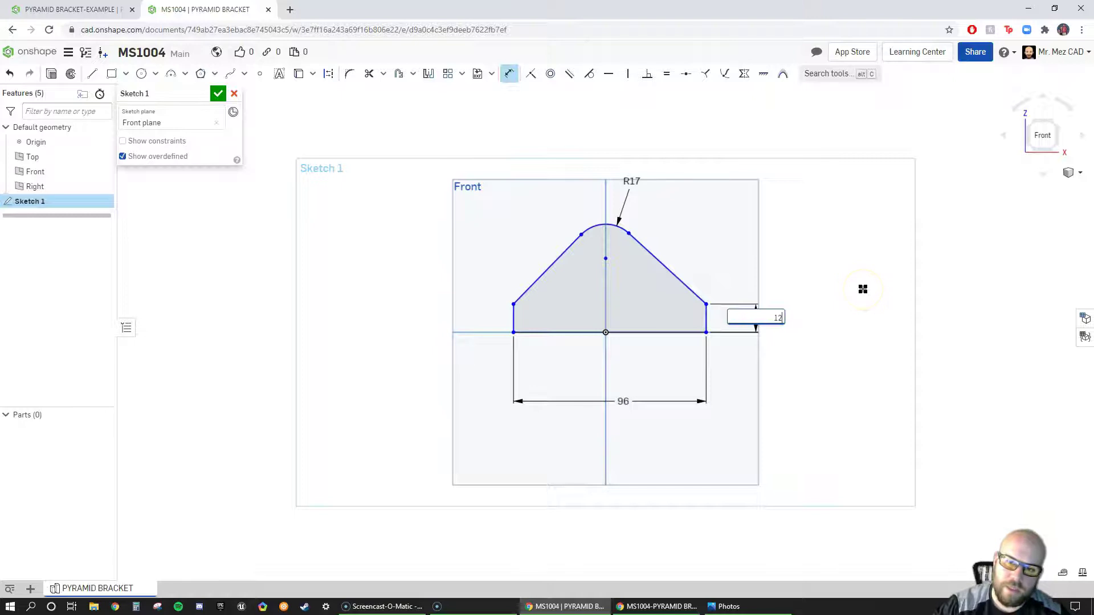
type("12")
key("Return")
Check the pyramid bracket reference drawing, and dimension the arc's centre point 27 mm above the base line.
left_click(605, 257)
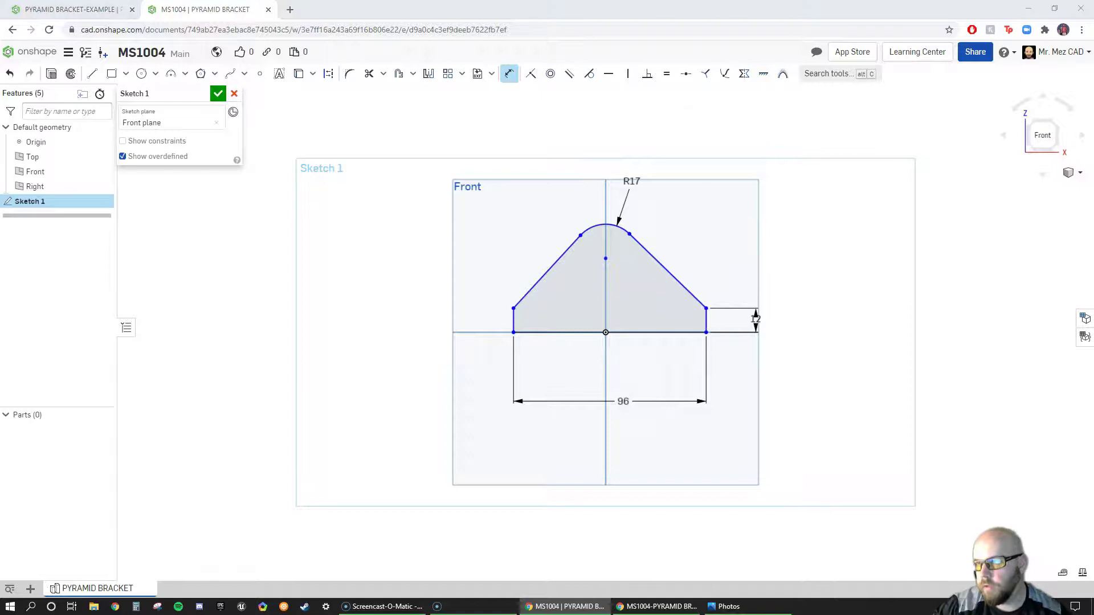
key("alt+Tab")
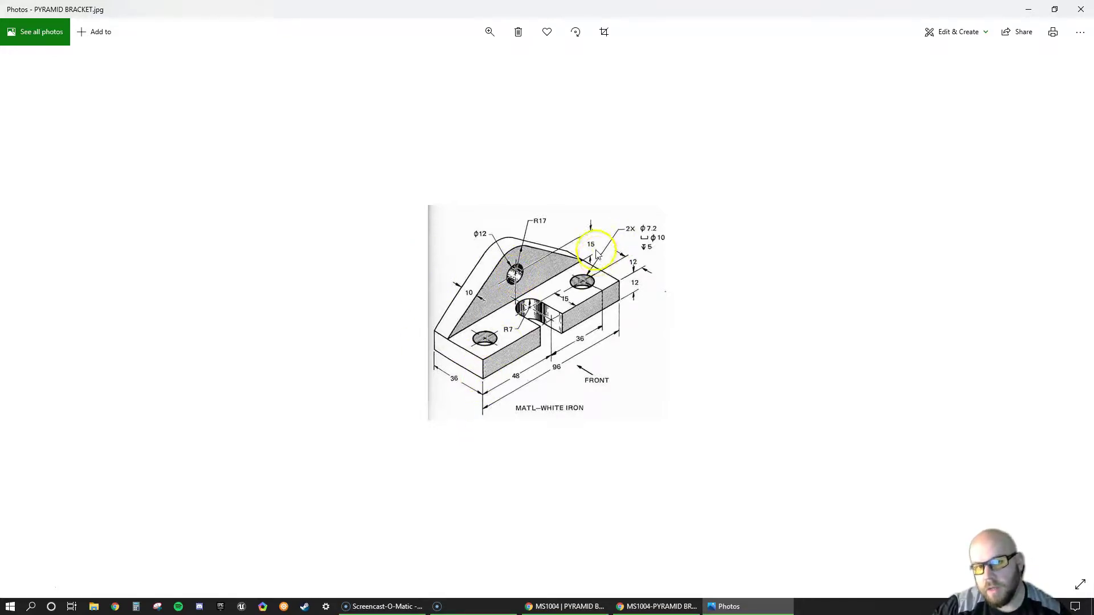
left_click(578, 10)
left_click_drag(579, 10, 1088, 273)
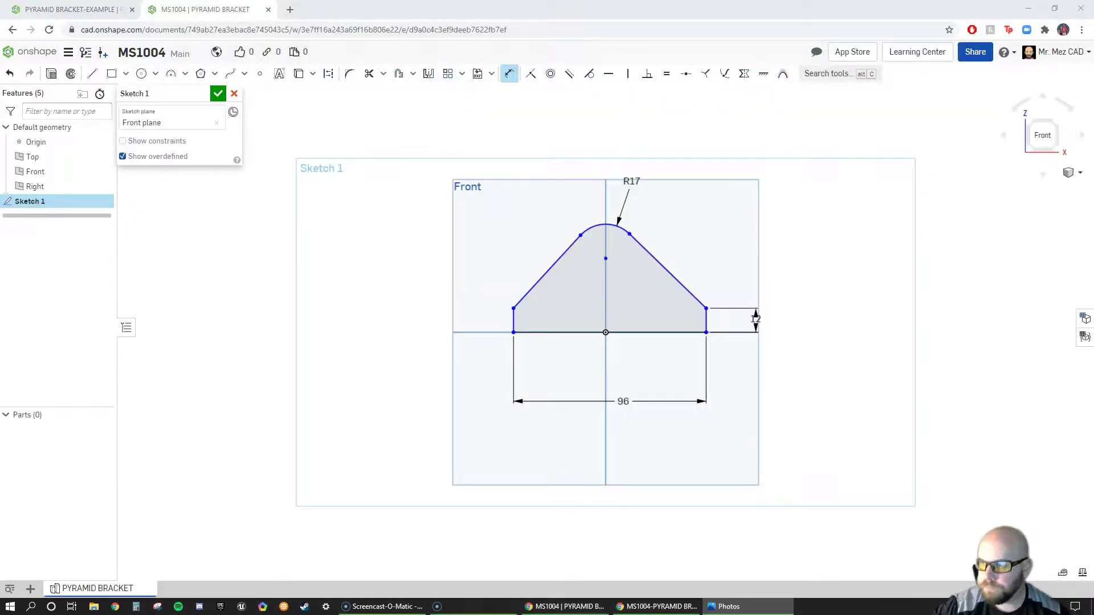
left_click(606, 258)
left_click(673, 334)
left_click(811, 301)
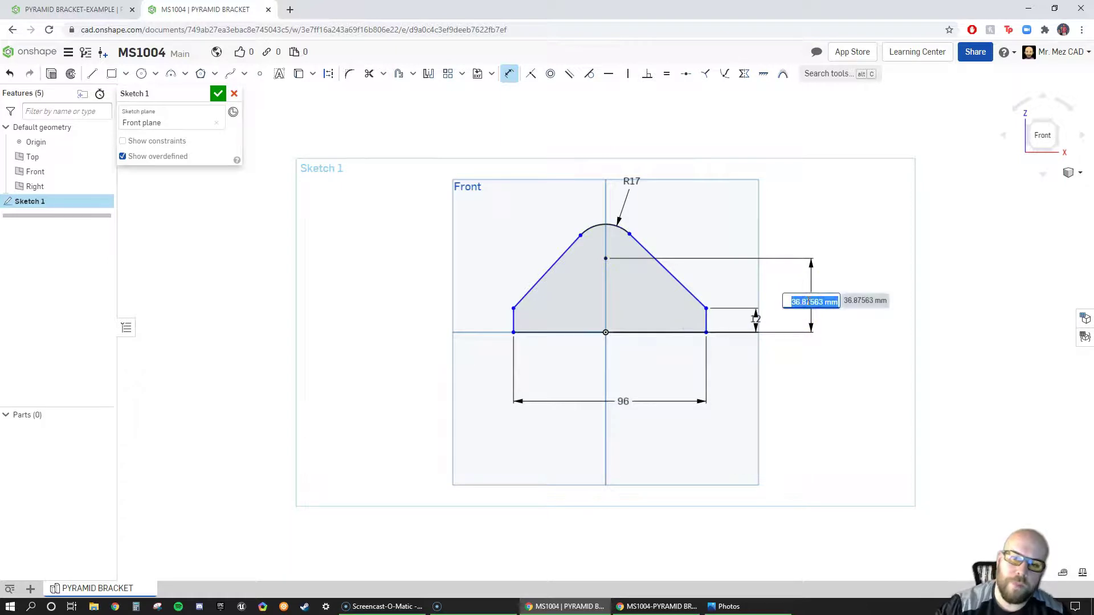
key("Return")
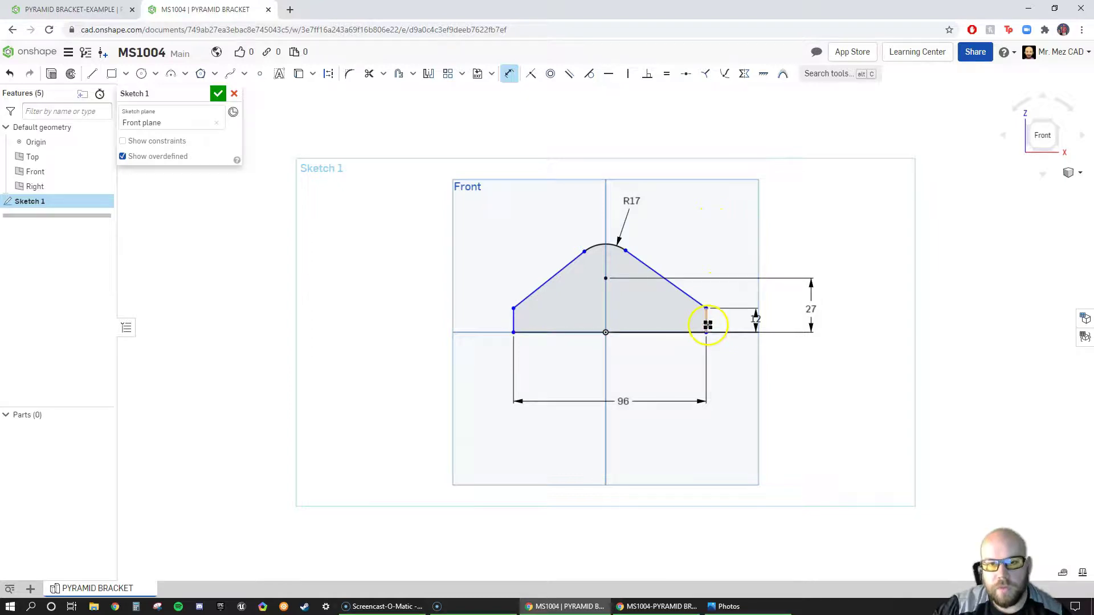
Apply Equal constraints to the outline's two vertical end lines and to its two sloped lines, and finish the sketch.
left_click(667, 74)
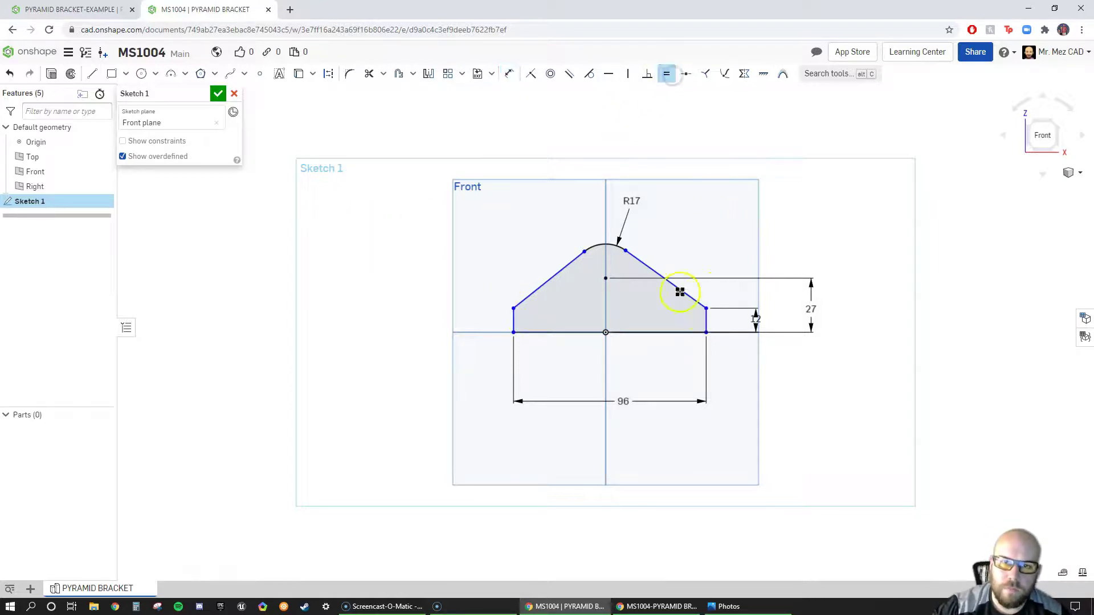
left_click(707, 322)
left_click(514, 325)
left_click(843, 233)
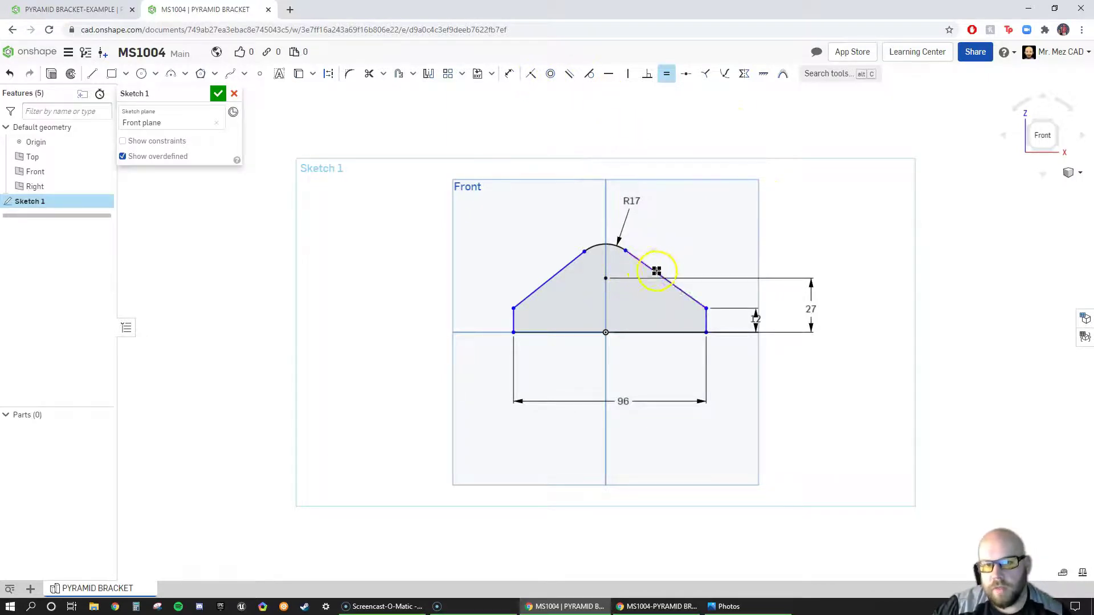
left_click(551, 275)
left_click(821, 235)
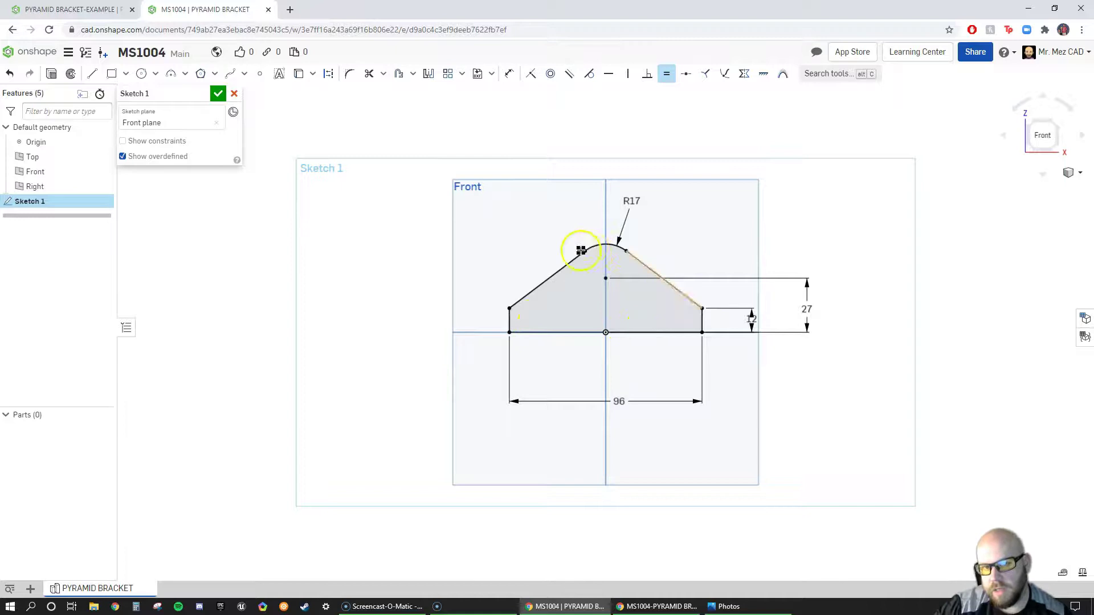
left_click(459, 325)
left_click(656, 277)
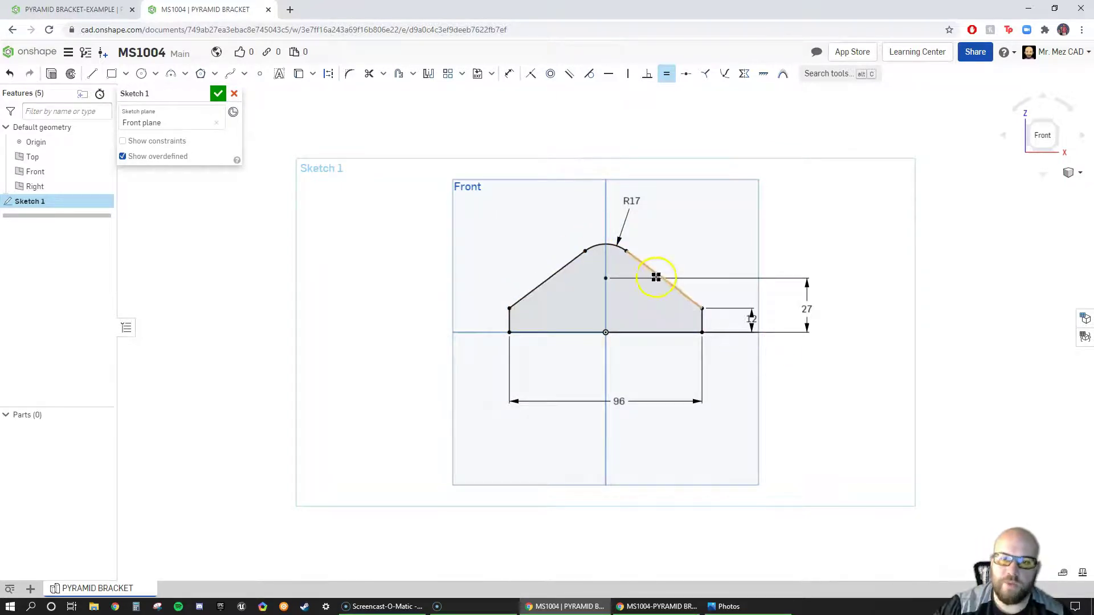
left_click(538, 273)
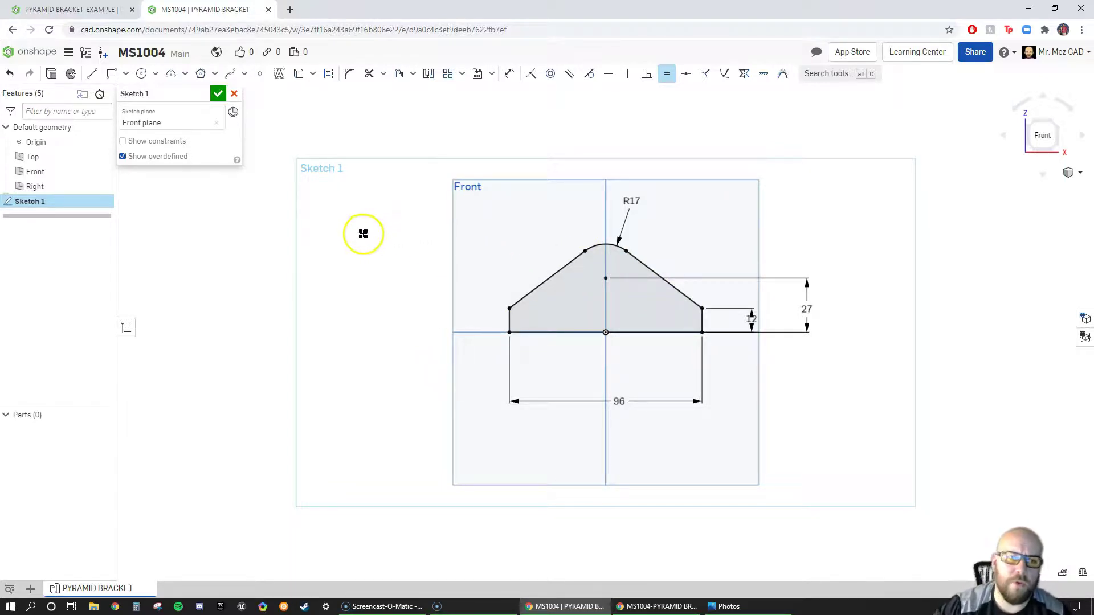
left_click(217, 94)
Extrude the finished profile sketch as a new solid with a blind depth of 36 mm.
mouse_move(783, 327)
right_mouse_down()
mouse_move(759, 337)
mouse_move(752, 347)
mouse_move(763, 352)
mouse_move(747, 344)
right_mouse_up()
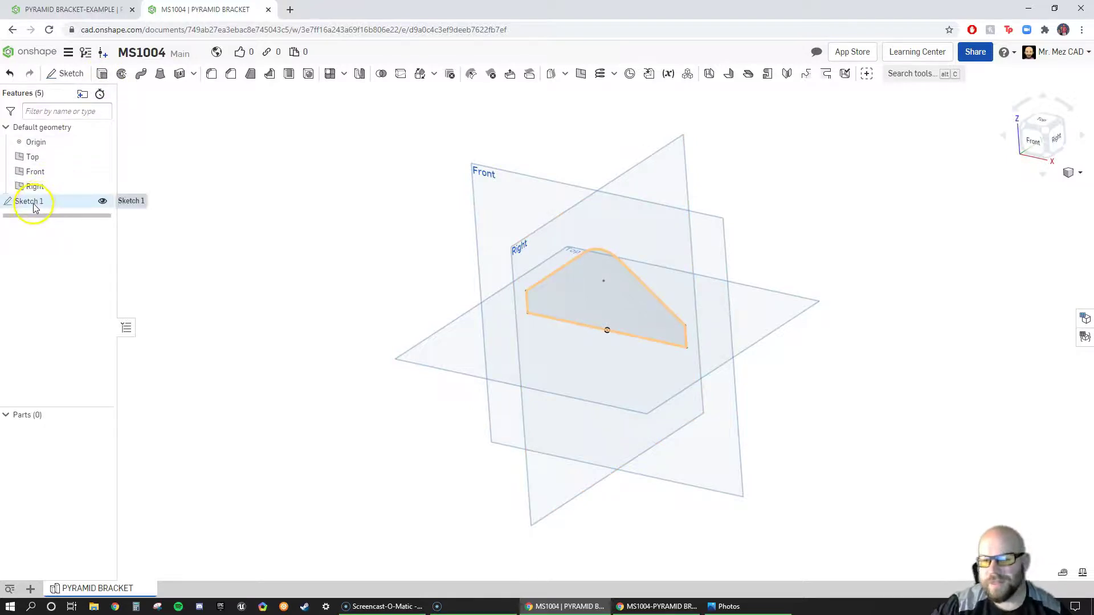
left_click(102, 75)
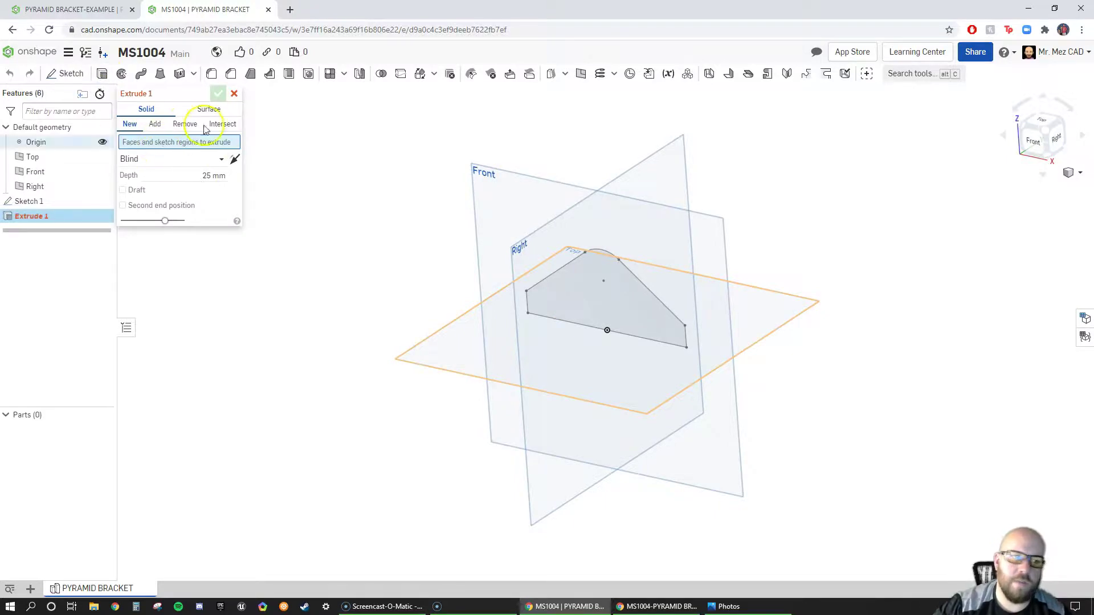
left_click(26, 203)
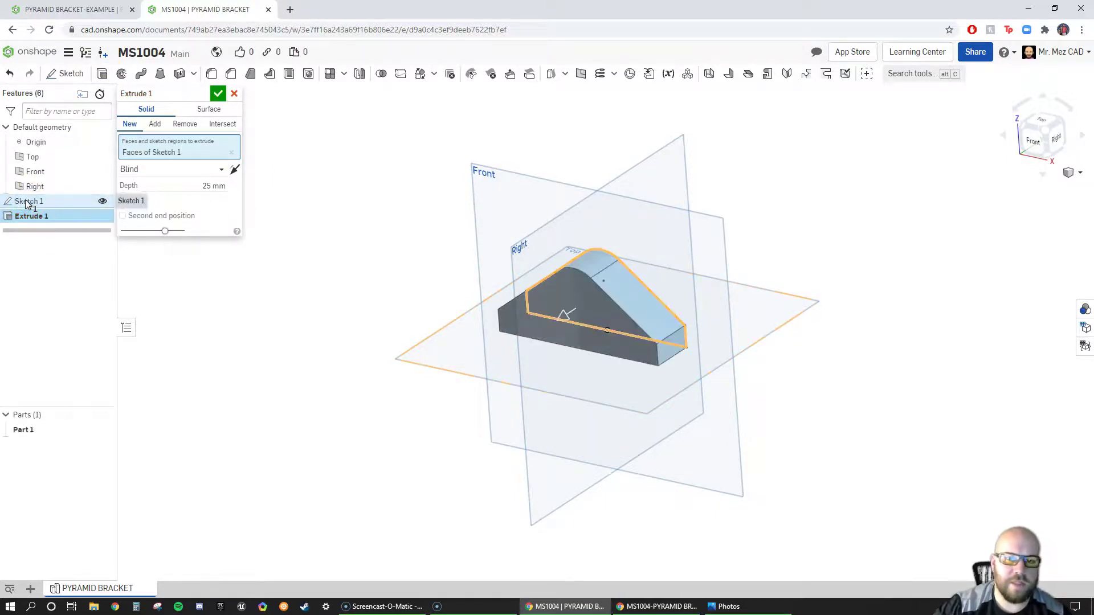
left_click(601, 323)
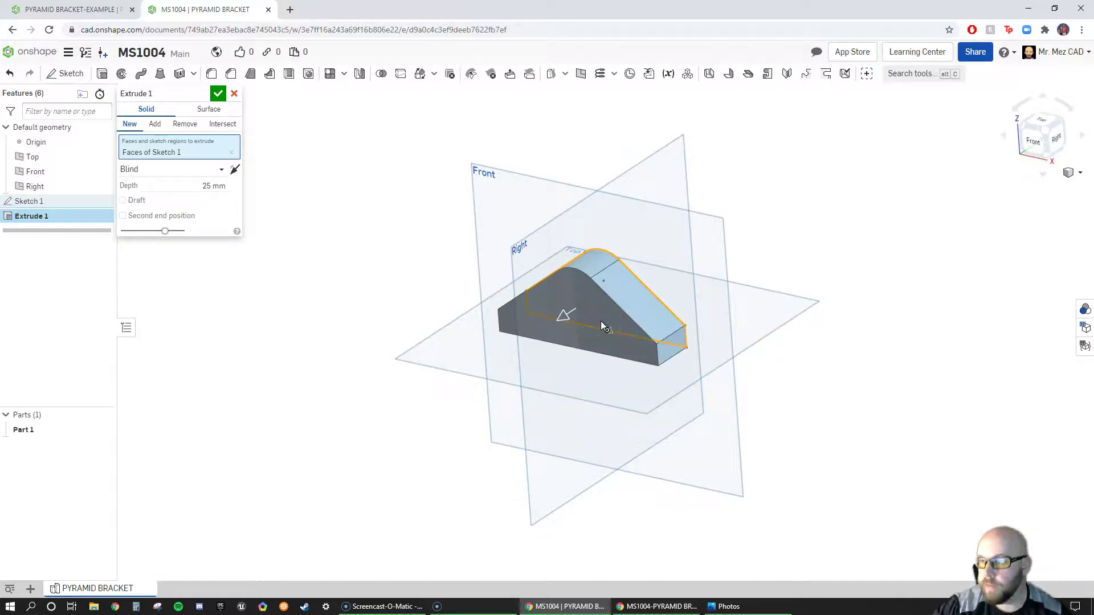
left_click(212, 185)
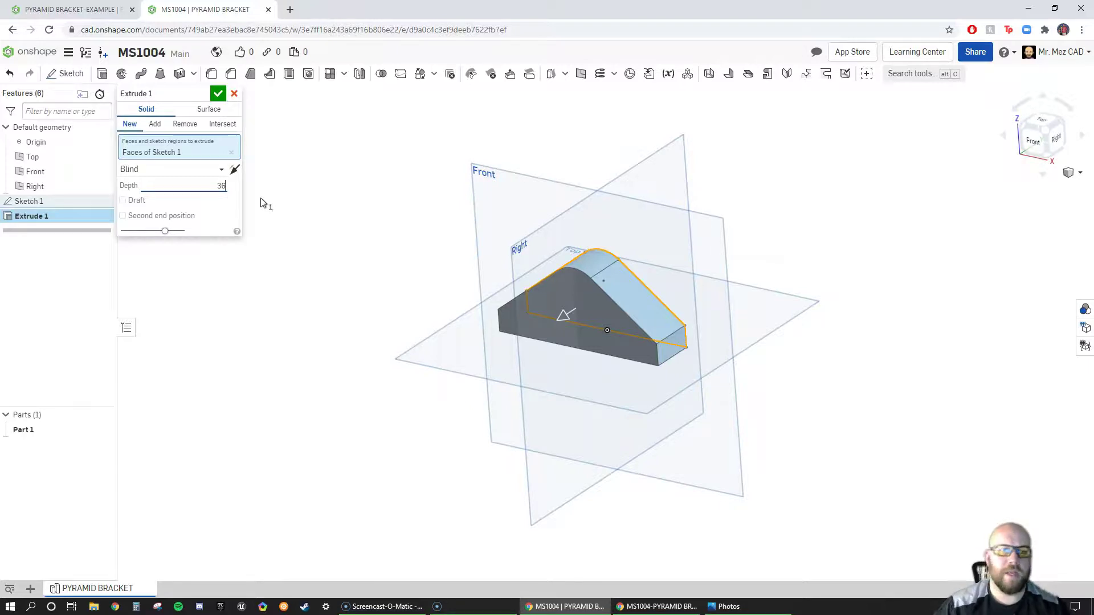
key("Return")
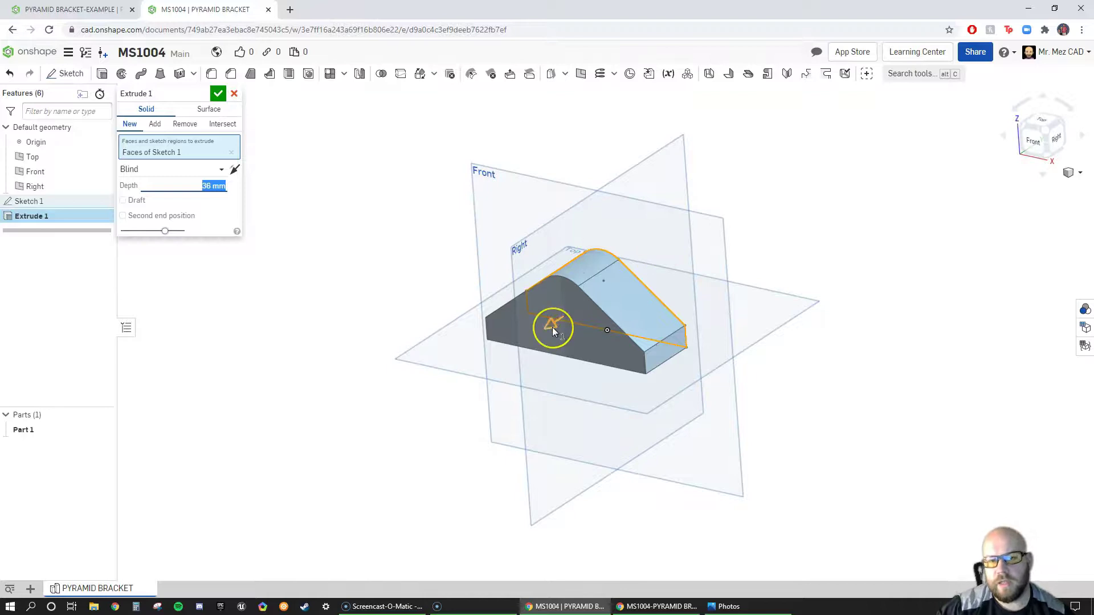
left_click(219, 95)
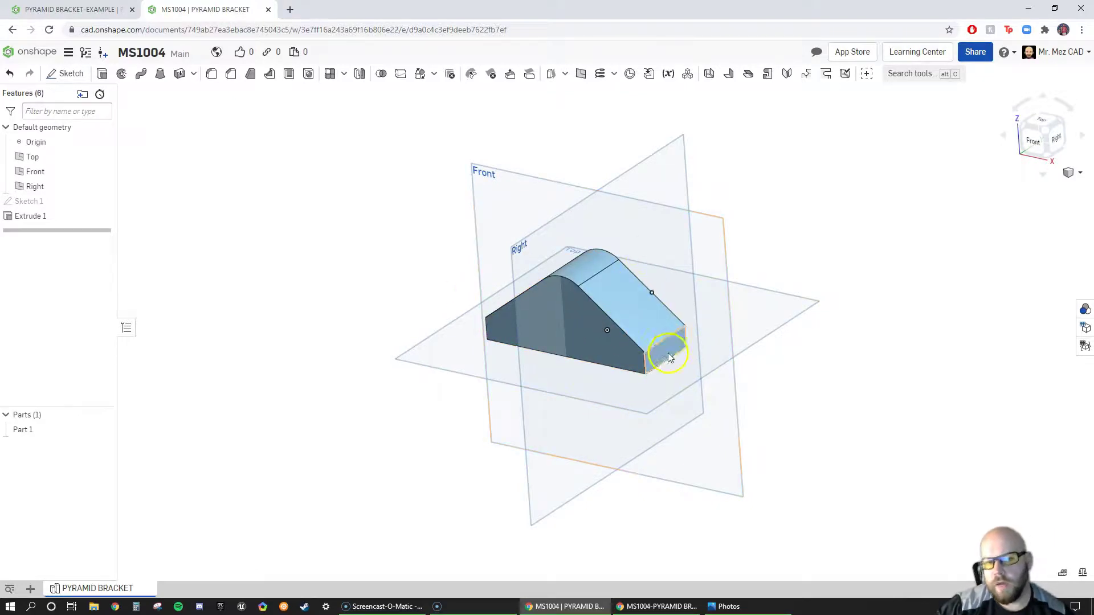
Start a sketch on the Right plane, view it straight on, and draw a rectangle about 35.5 mm wide and 45 mm high over the body.
left_click(73, 79)
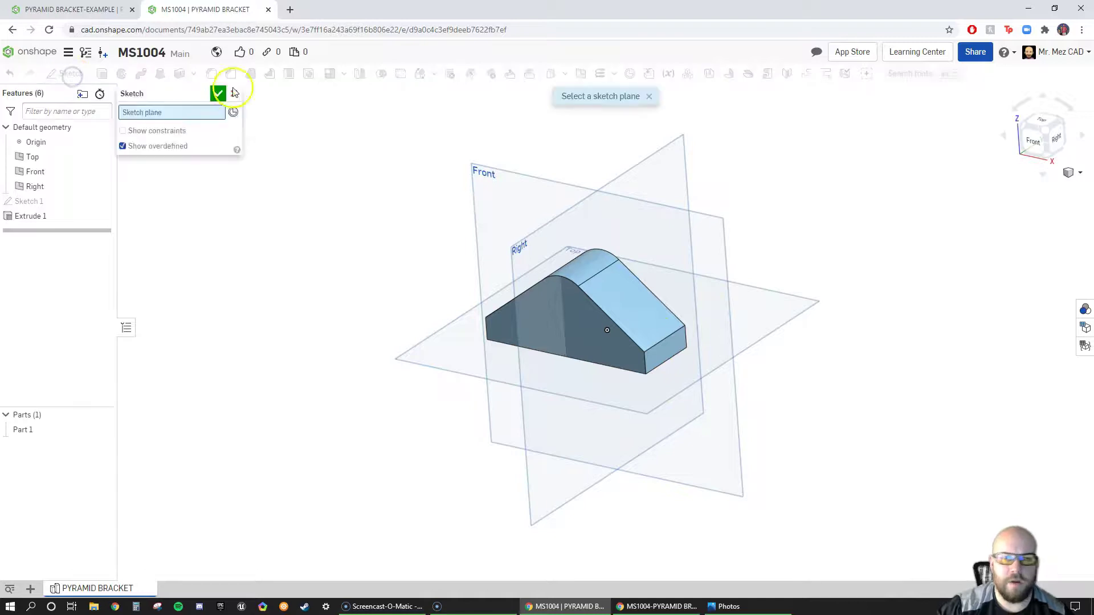
left_click(629, 174)
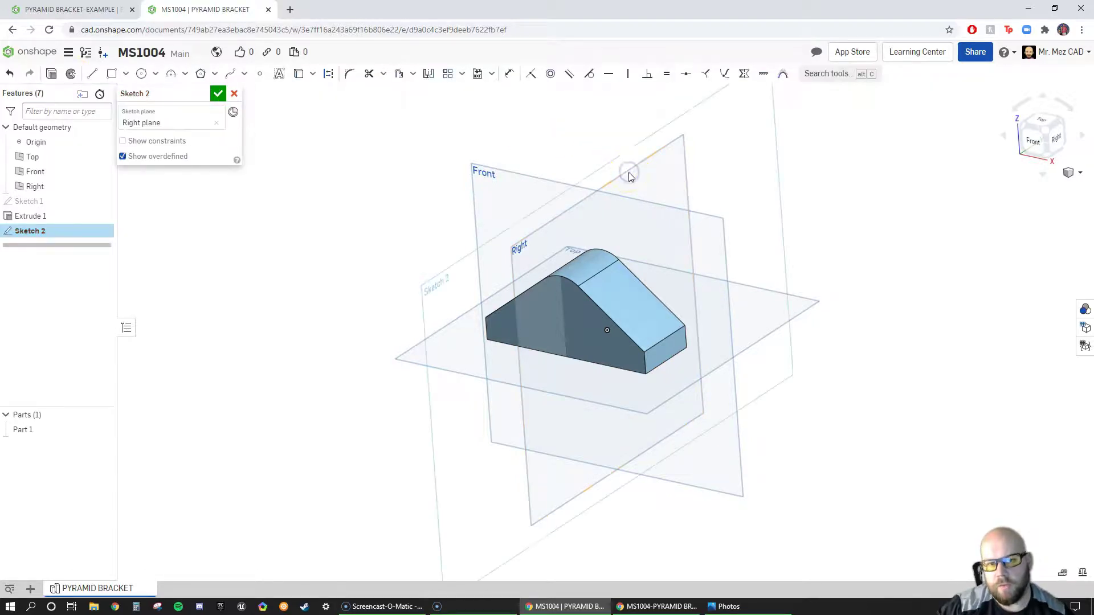
right_click(602, 287)
left_click(647, 460)
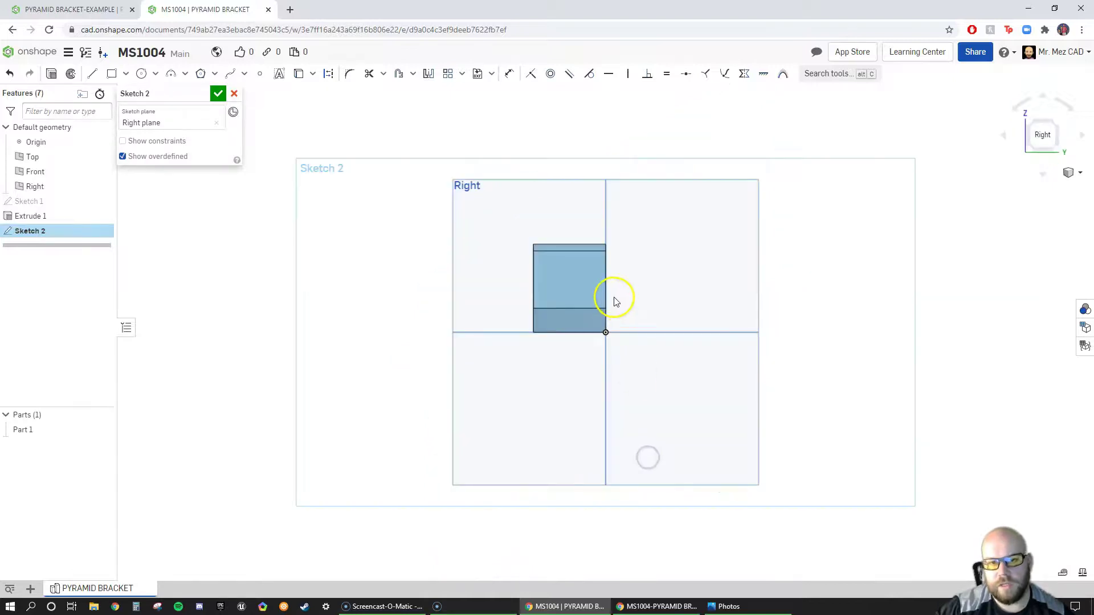
left_click(110, 74)
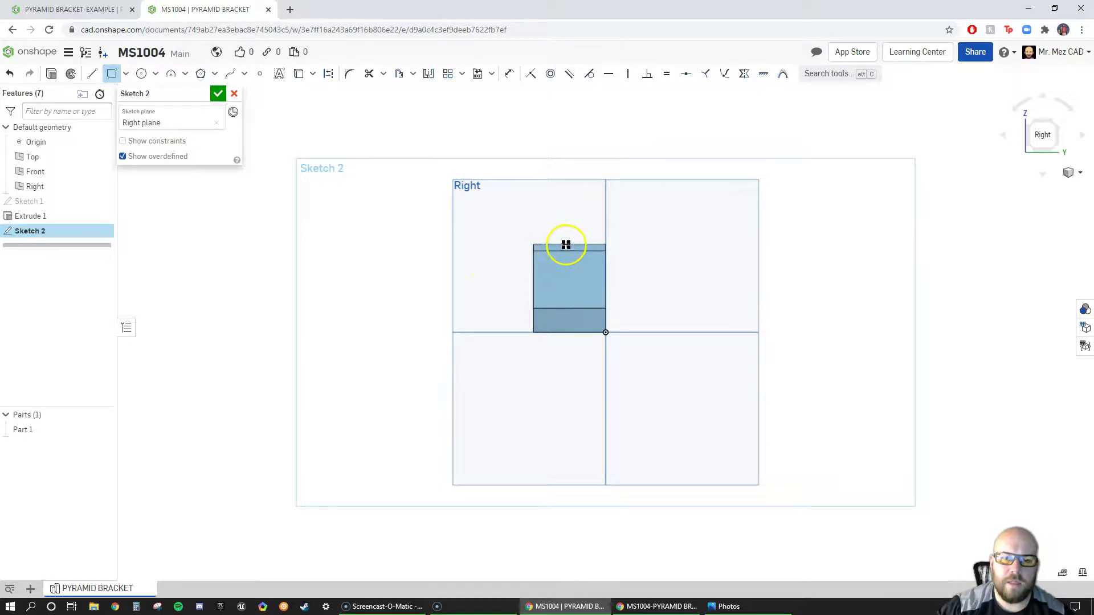
left_click(605, 333)
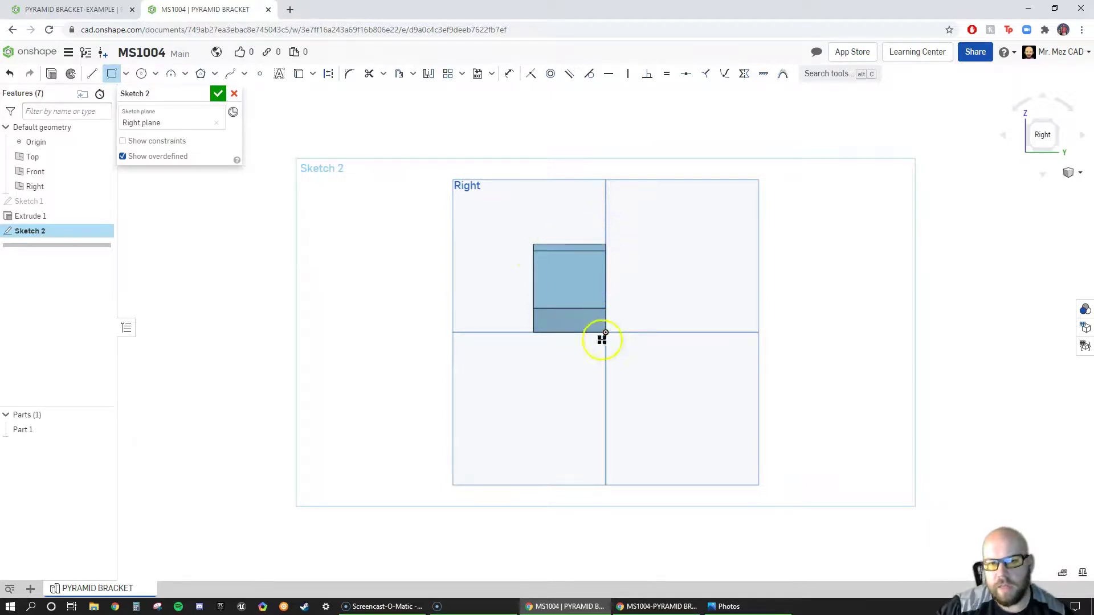
key("Escape")
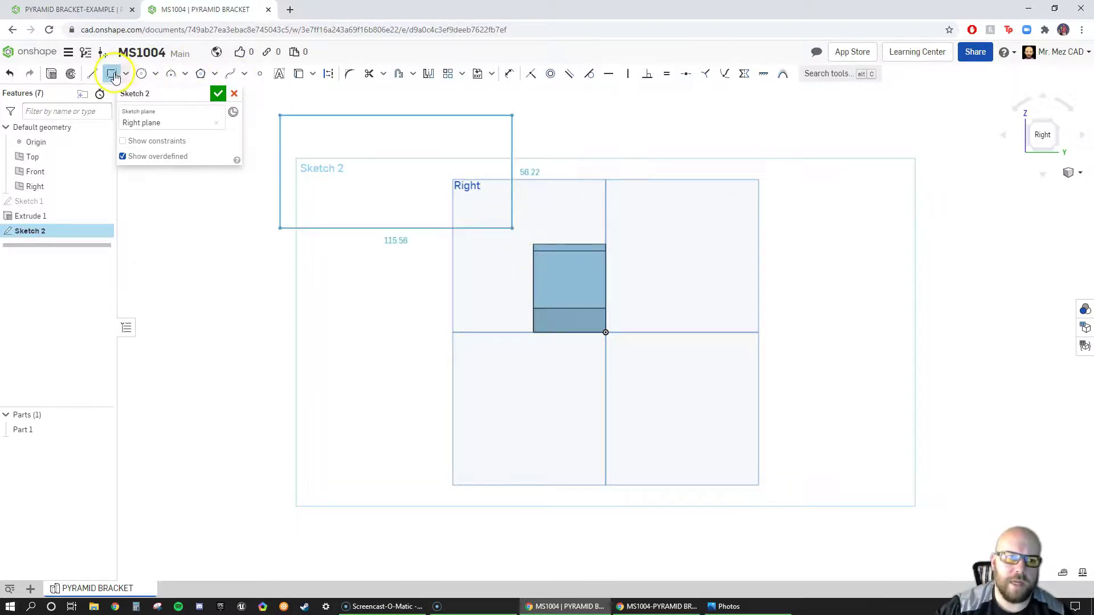
left_click(583, 318)
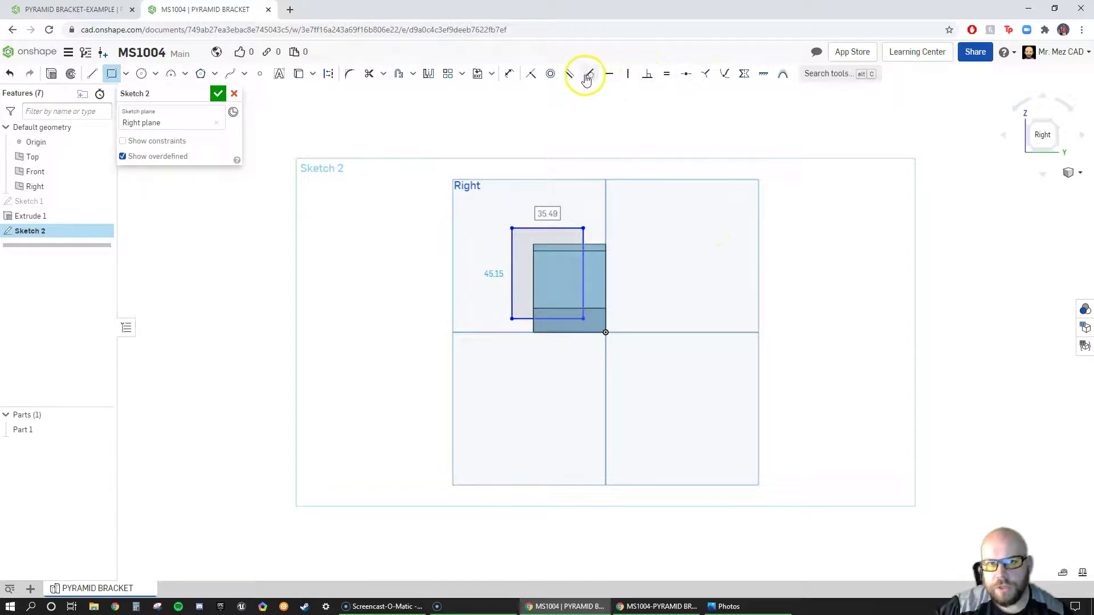
Make the rectangle's top edge coincident with the peak of the body's rounded top.
left_click(529, 77)
left_click(566, 232)
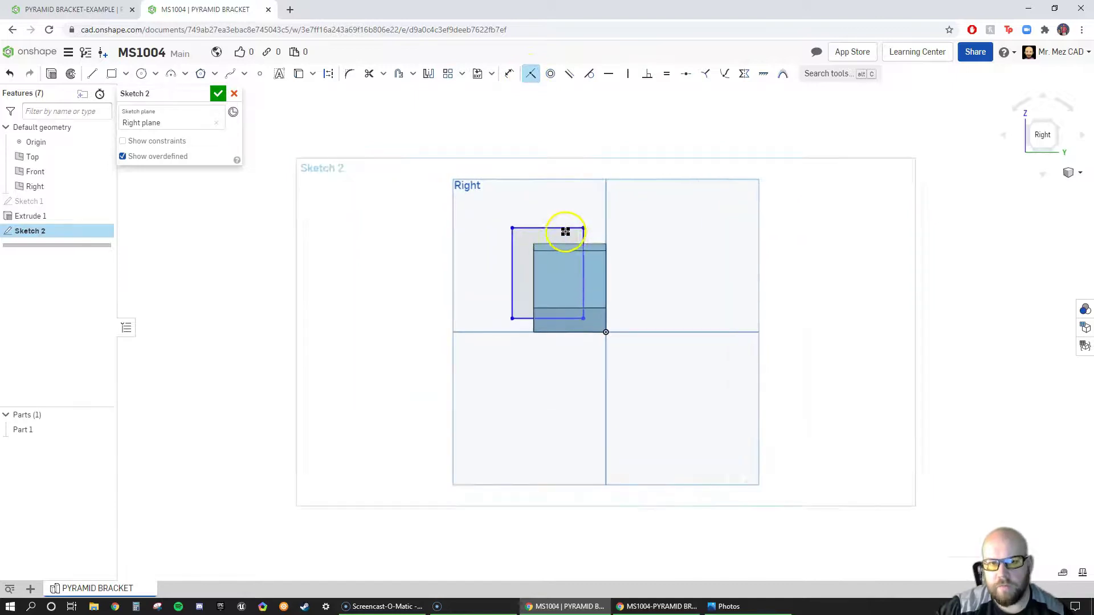
scroll(565, 232, "up", 4)
left_click(530, 226)
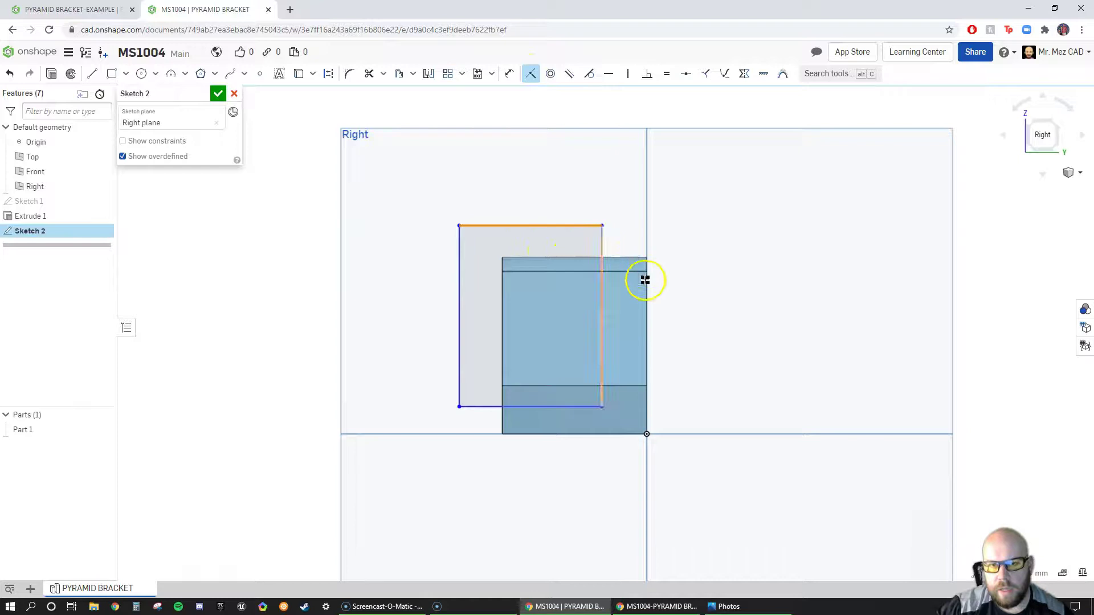
mouse_move(632, 254)
right_mouse_down()
mouse_move(677, 260)
mouse_move(655, 248)
right_mouse_up()
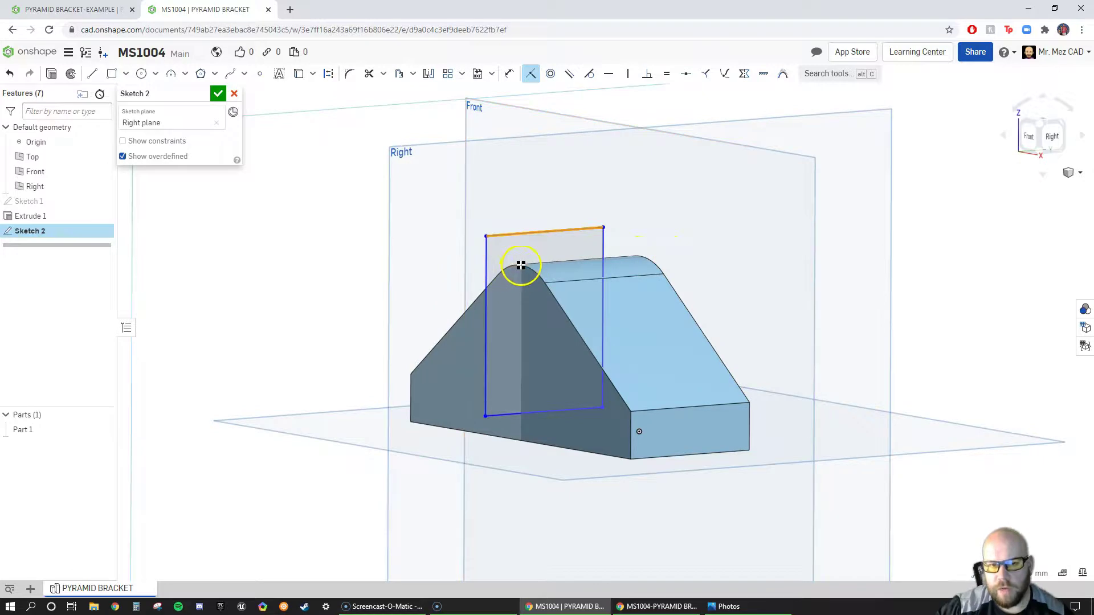
left_click(640, 256)
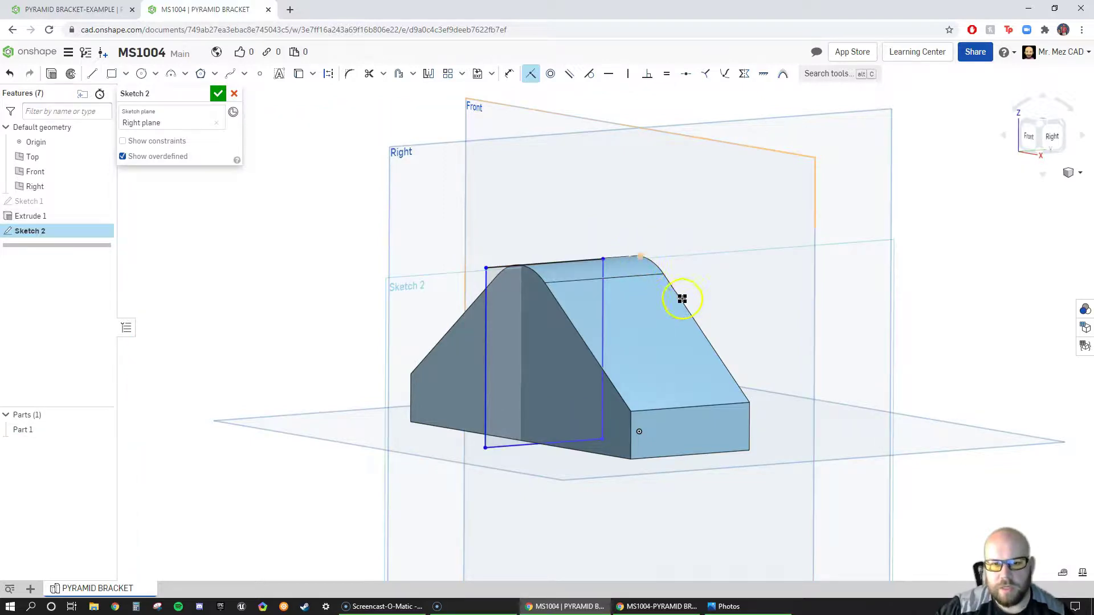
Make the rectangle's outer vertical edge coincident with the body's front face.
key("n")
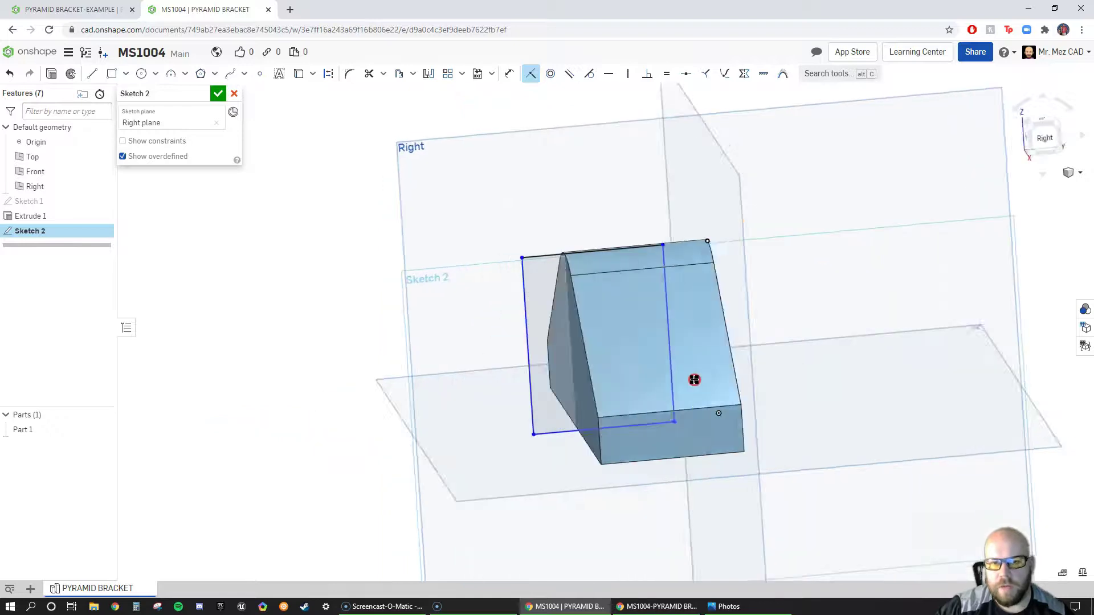
right_click_drag(694, 370, 704, 376)
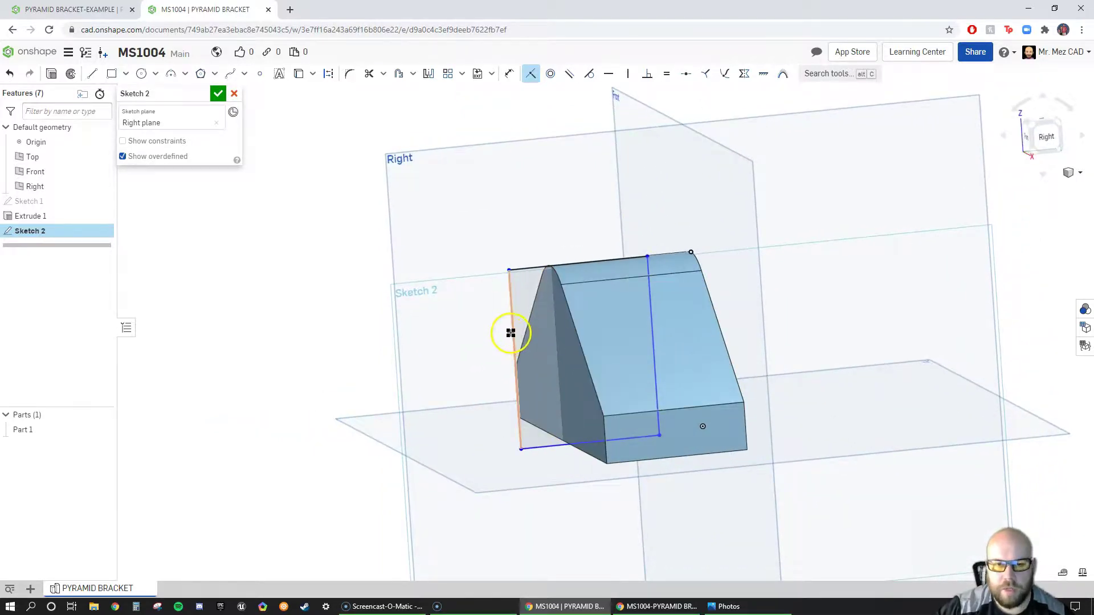
left_click(557, 353)
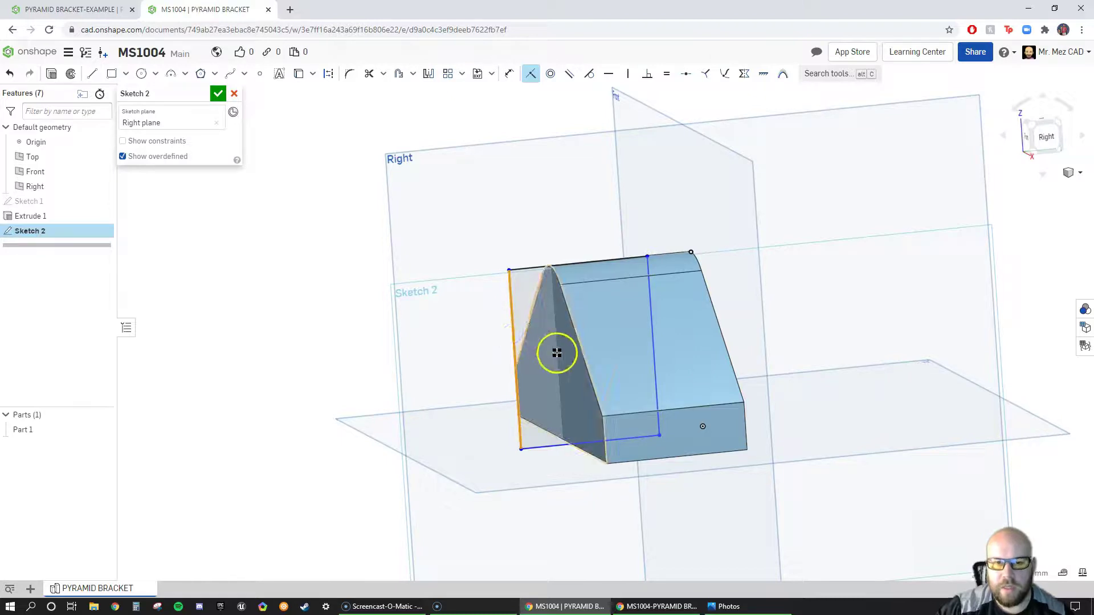
Make the rectangle's bottom edge coincident with the lower edge of the body's sloped face.
left_click(637, 439)
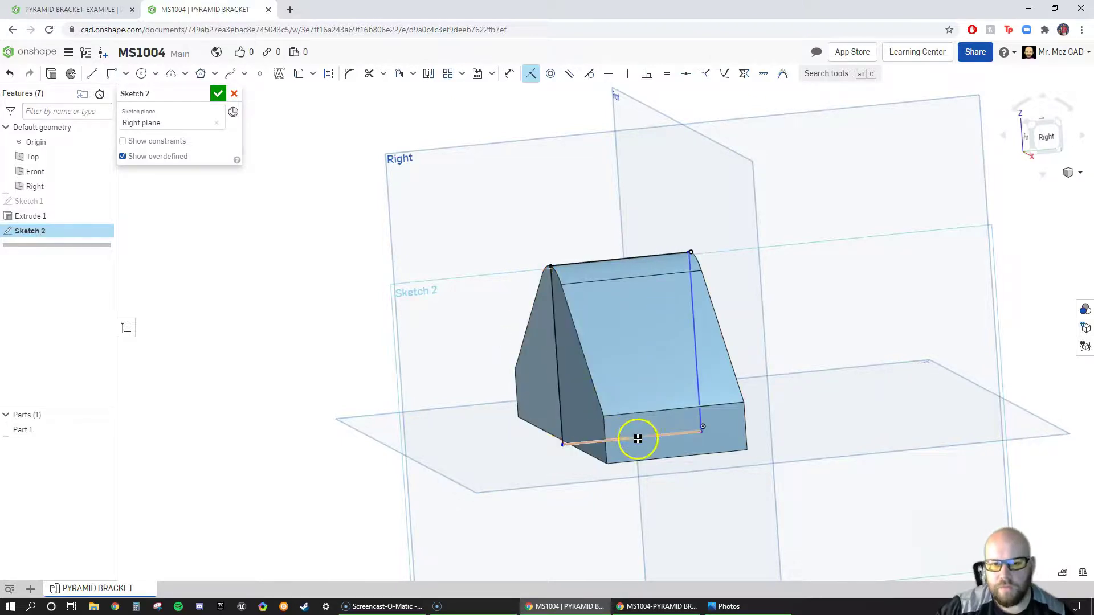
left_click(652, 408)
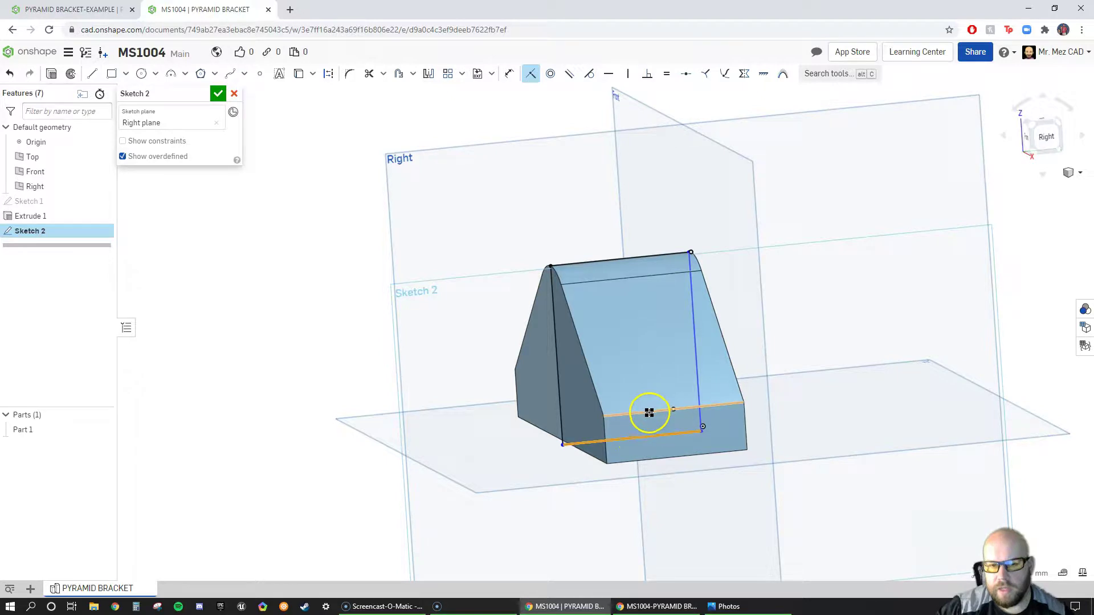
key("i")
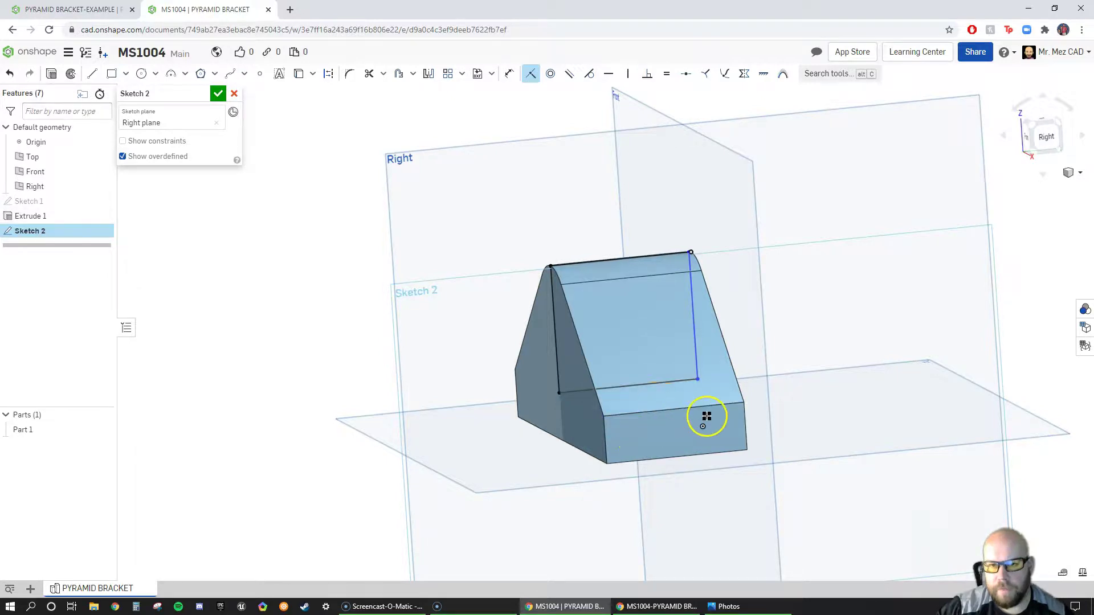
Leave the Coincident constraint and move the rectangle's free vertical edge inward from the body's back face.
key("n")
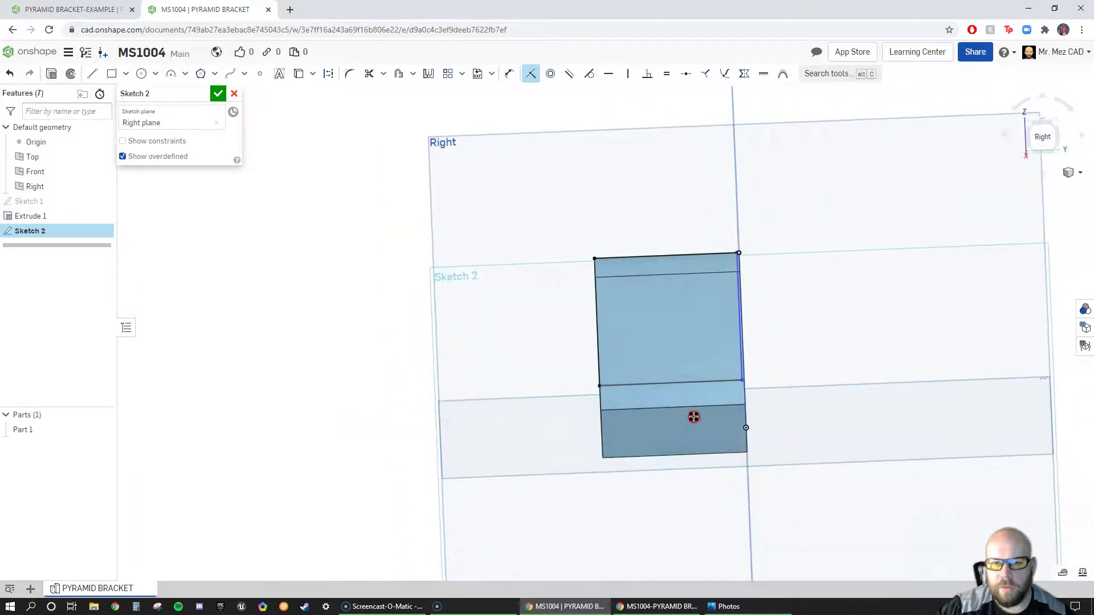
left_click(742, 308)
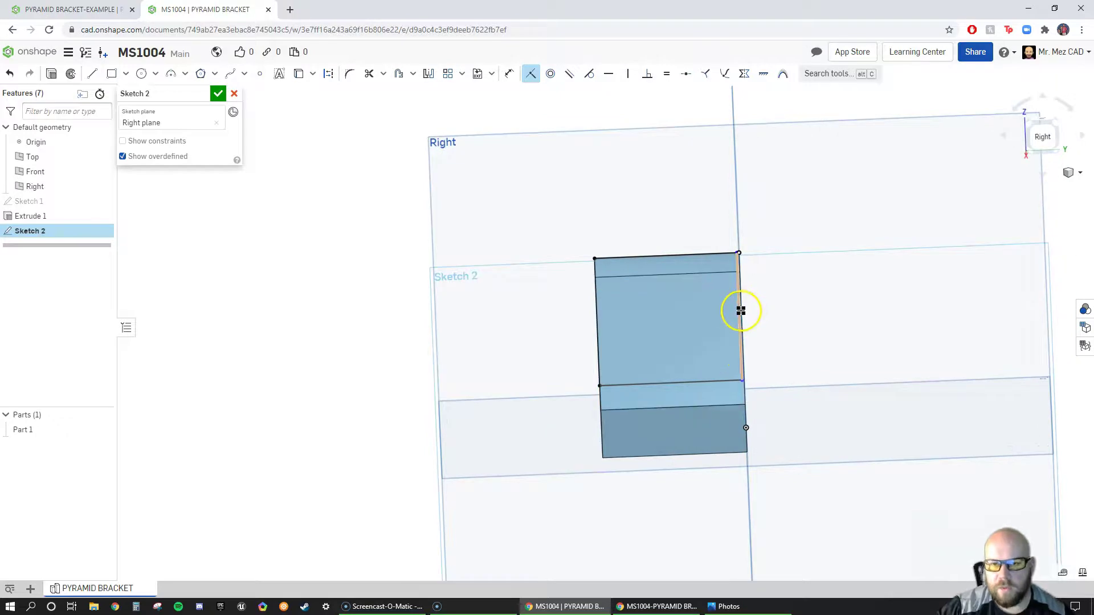
left_click(513, 205)
key("Escape")
left_click(742, 309)
mouse_move(732, 311)
left_mouse_down()
mouse_move(672, 305)
mouse_move(732, 303)
mouse_move(698, 301)
left_mouse_up()
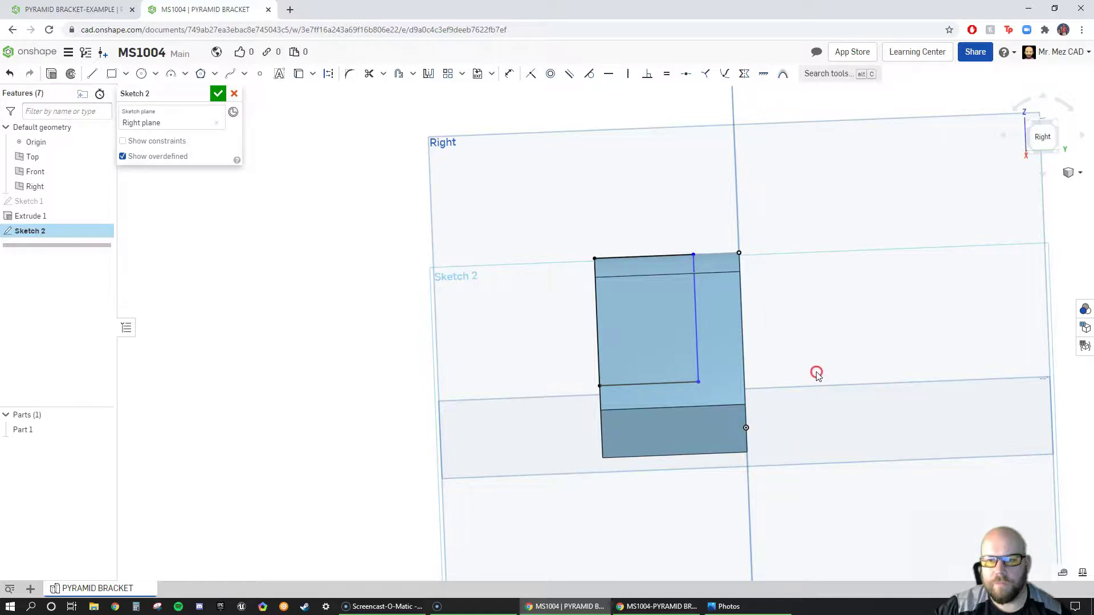
Dimension the distance from the rectangle's free vertical edge to the peak point on the body's back face as 10 mm.
right_click_drag(773, 349, 794, 352)
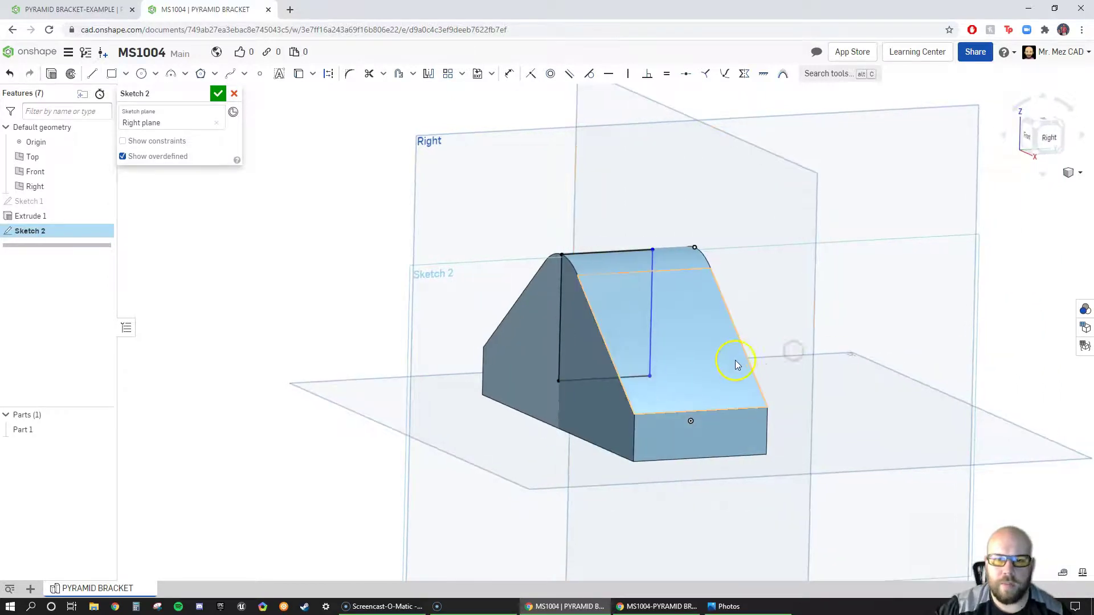
left_click(436, 177)
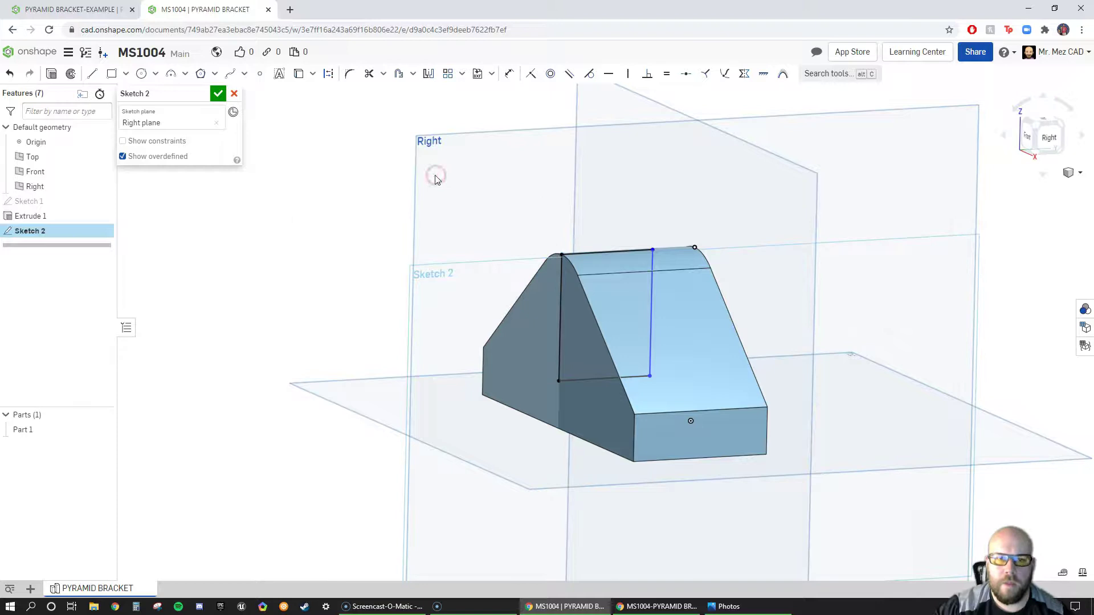
mouse_move(562, 335)
right_mouse_down()
mouse_move(537, 332)
mouse_move(555, 325)
right_mouse_up()
left_click(640, 320)
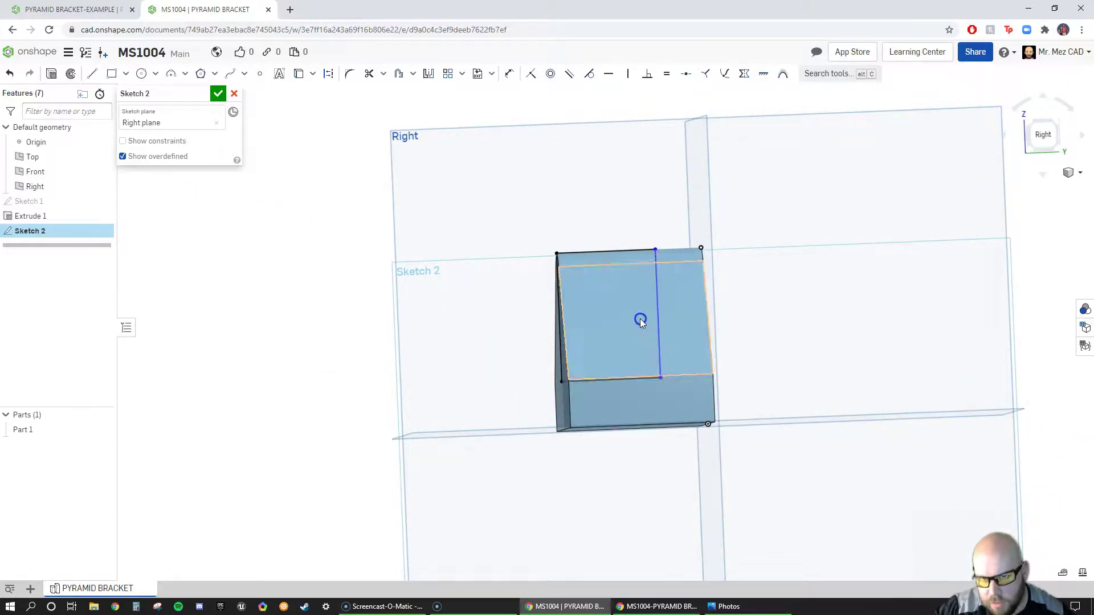
right_click_drag(661, 320, 692, 345)
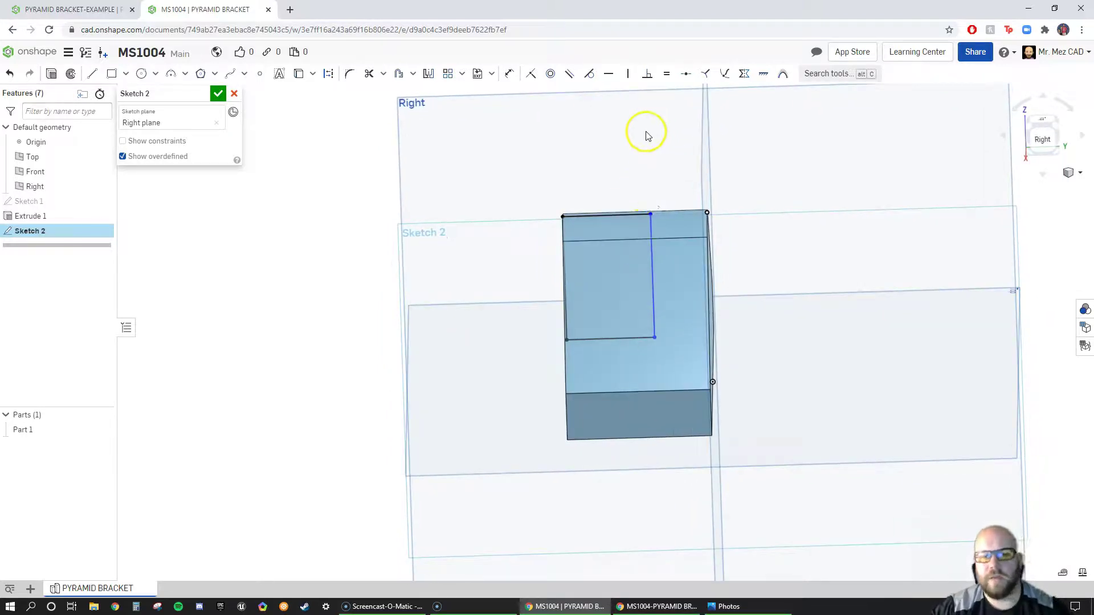
key("u")
left_click(653, 262)
mouse_move(762, 268)
right_mouse_down()
mouse_move(777, 271)
mouse_move(748, 273)
right_mouse_up()
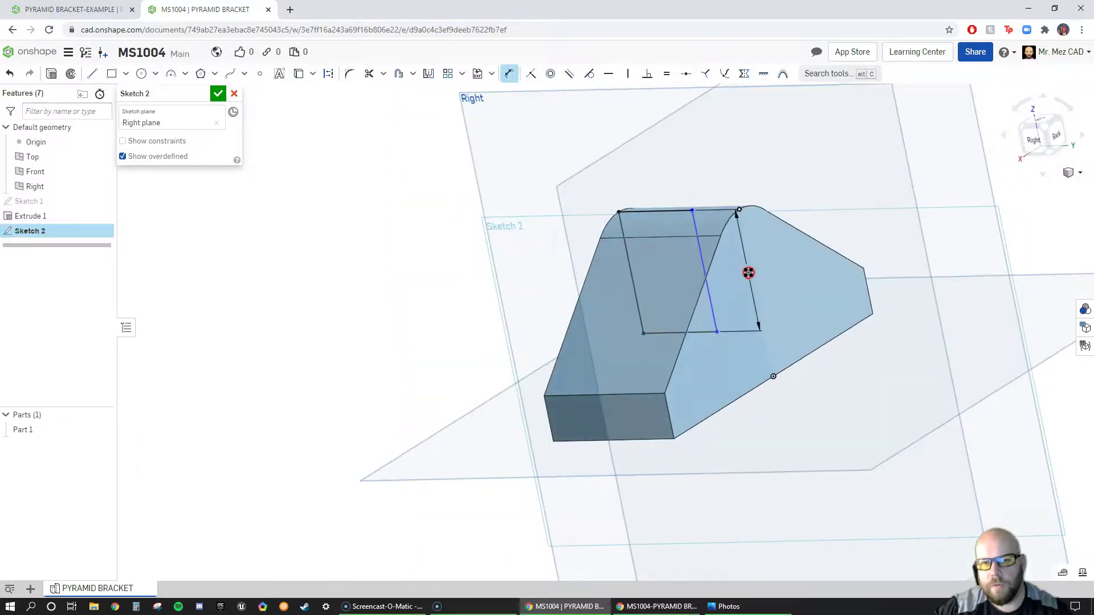
left_click(739, 211)
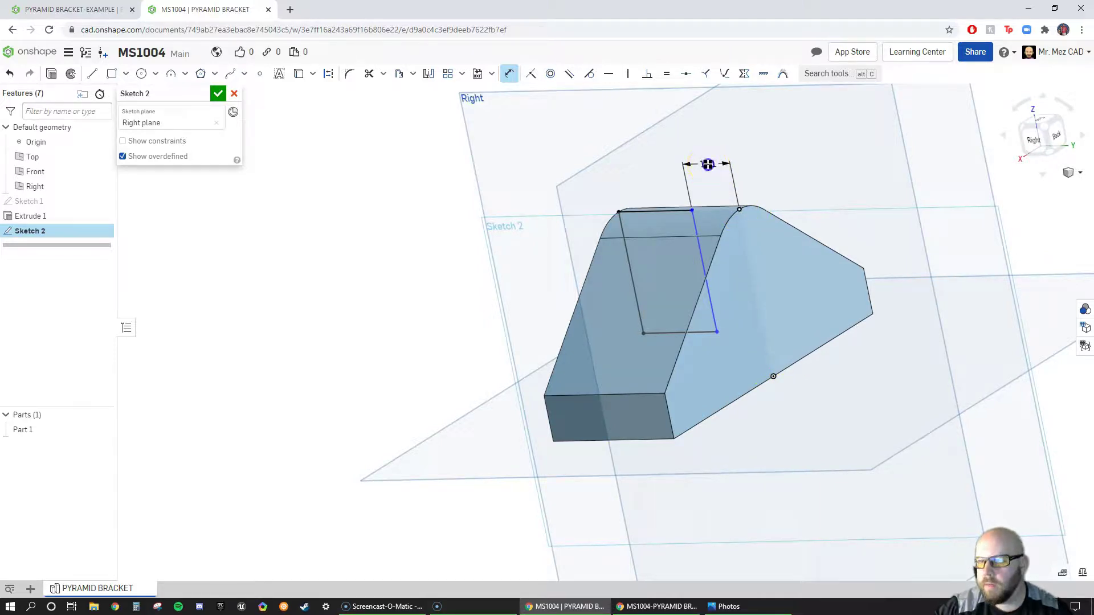
left_click(749, 163)
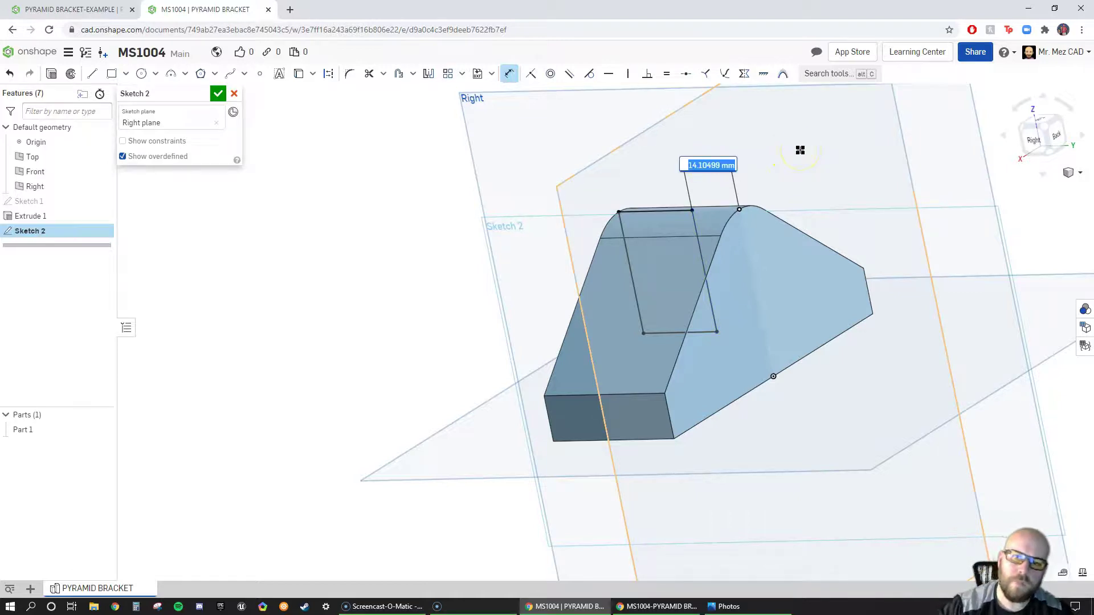
key("Return")
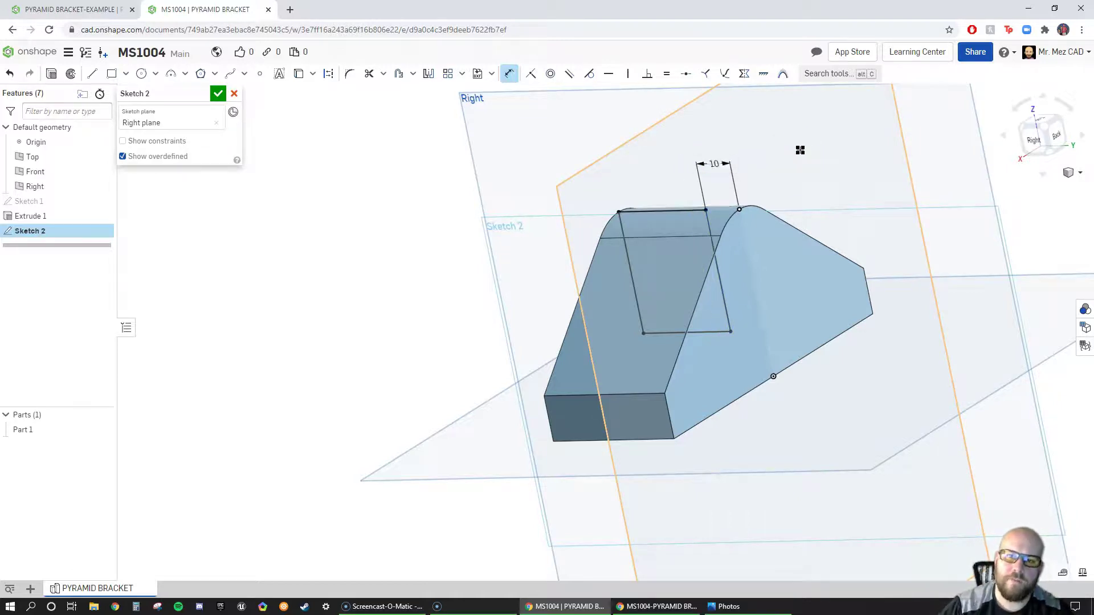
Extrude the rectangle sketch as a Remove operation with the Through all end type.
key("n")
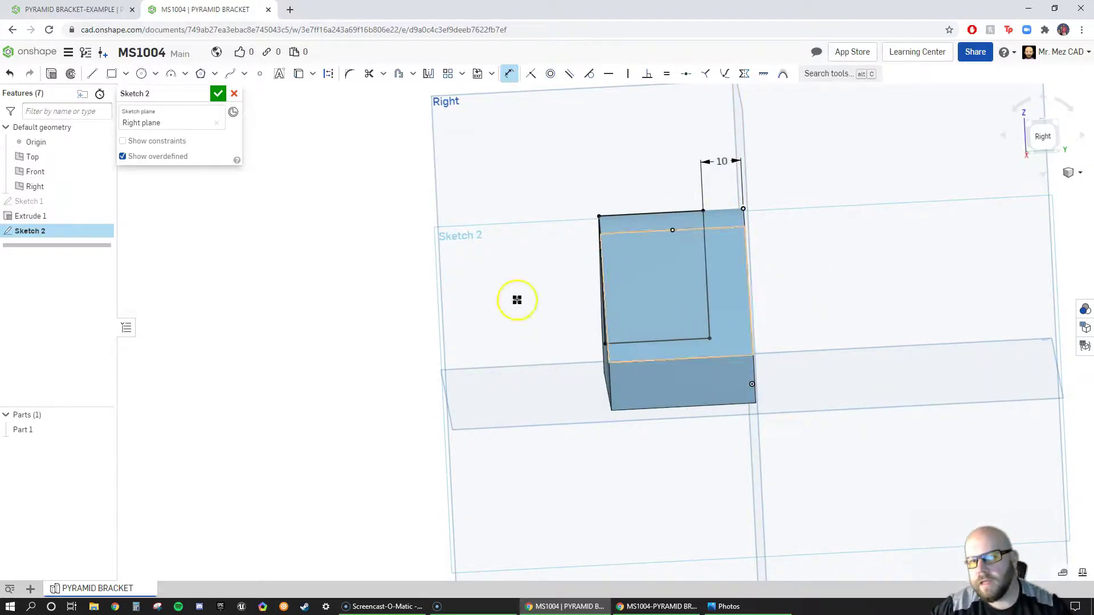
left_click(51, 73)
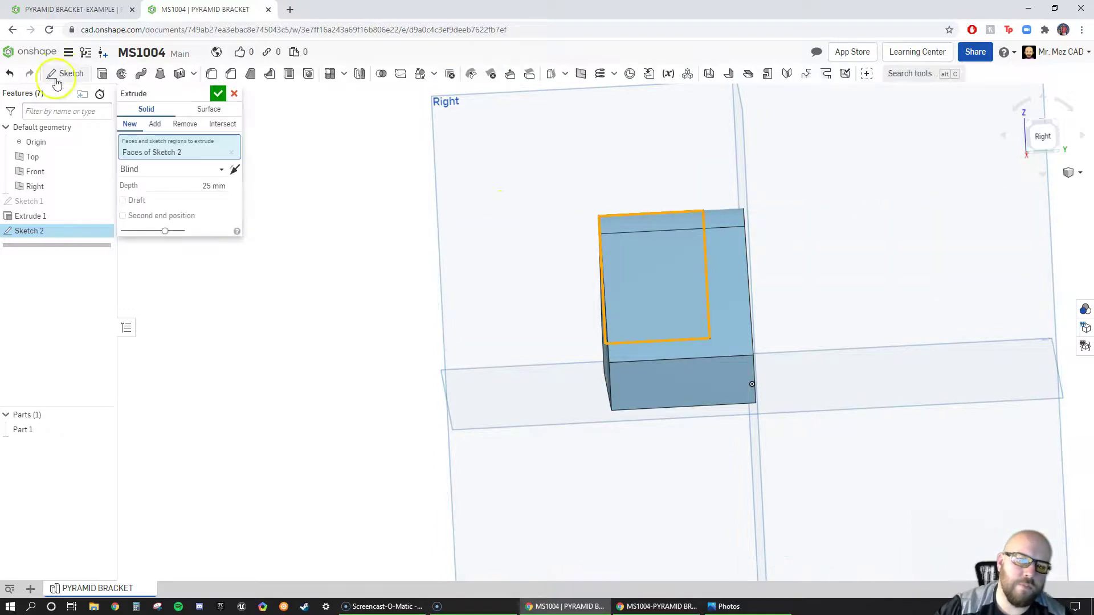
left_click(155, 124)
right_click_drag(403, 242, 445, 238)
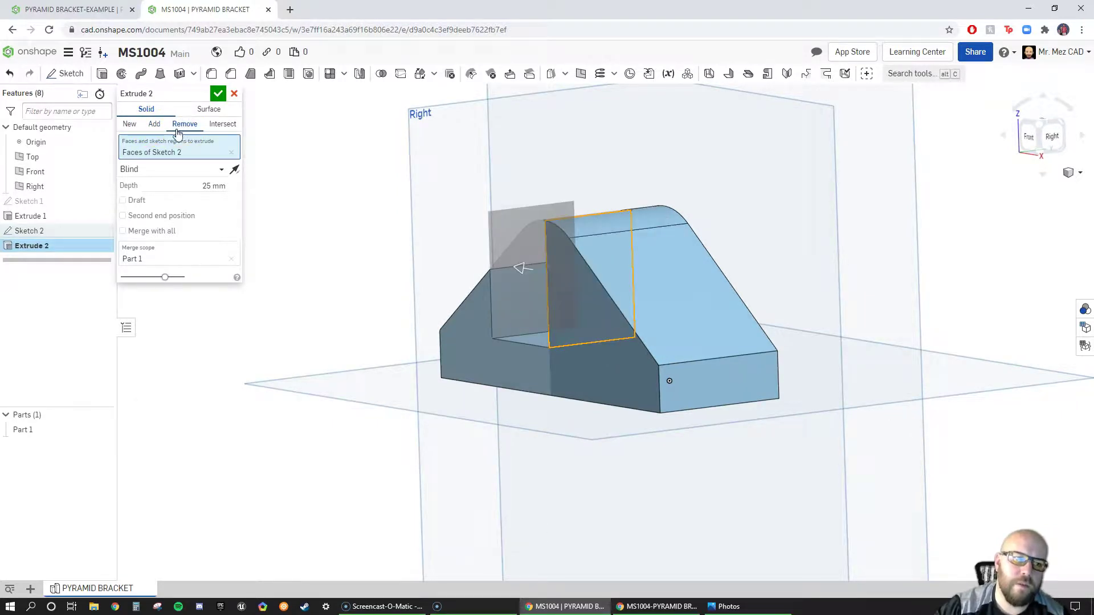
left_click(172, 170)
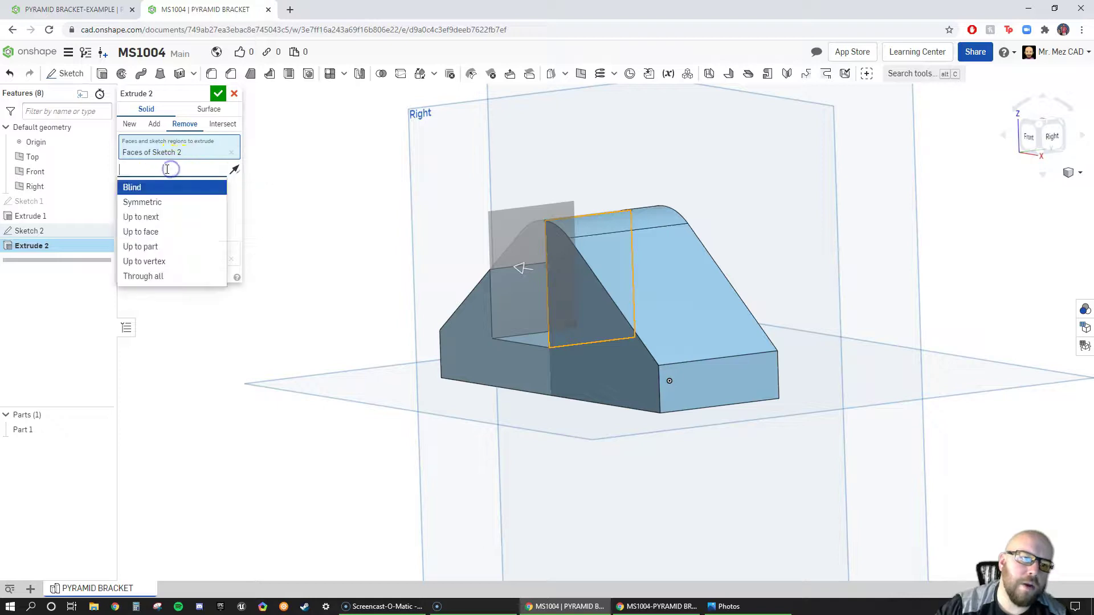
left_click(150, 275)
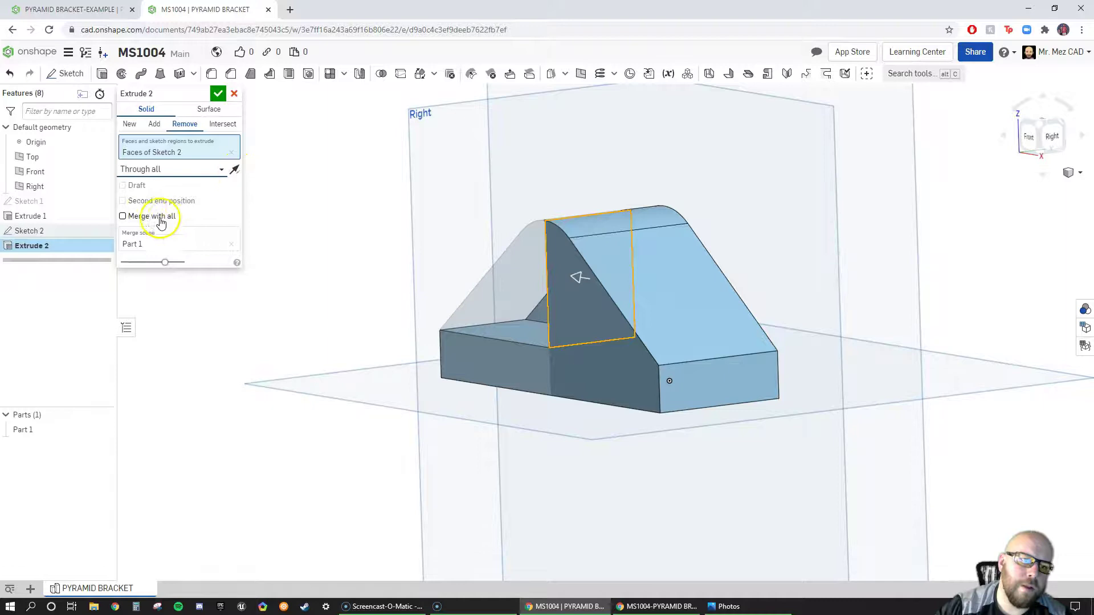
Add a second end position to the cut, set it to Through all, and accept the extrude.
left_click(122, 201)
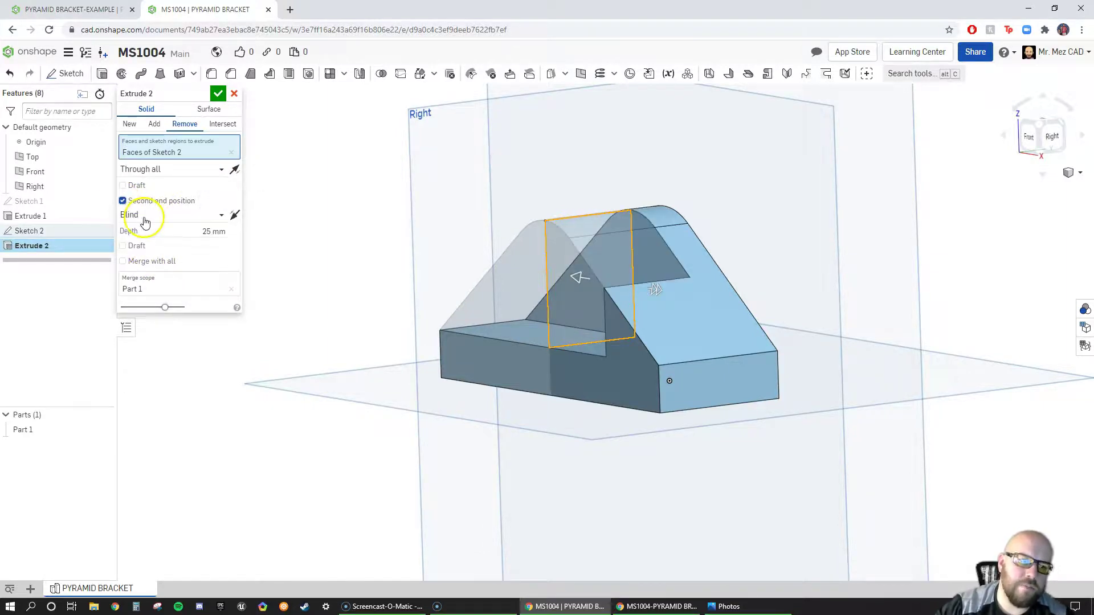
left_click(142, 215)
left_click(147, 308)
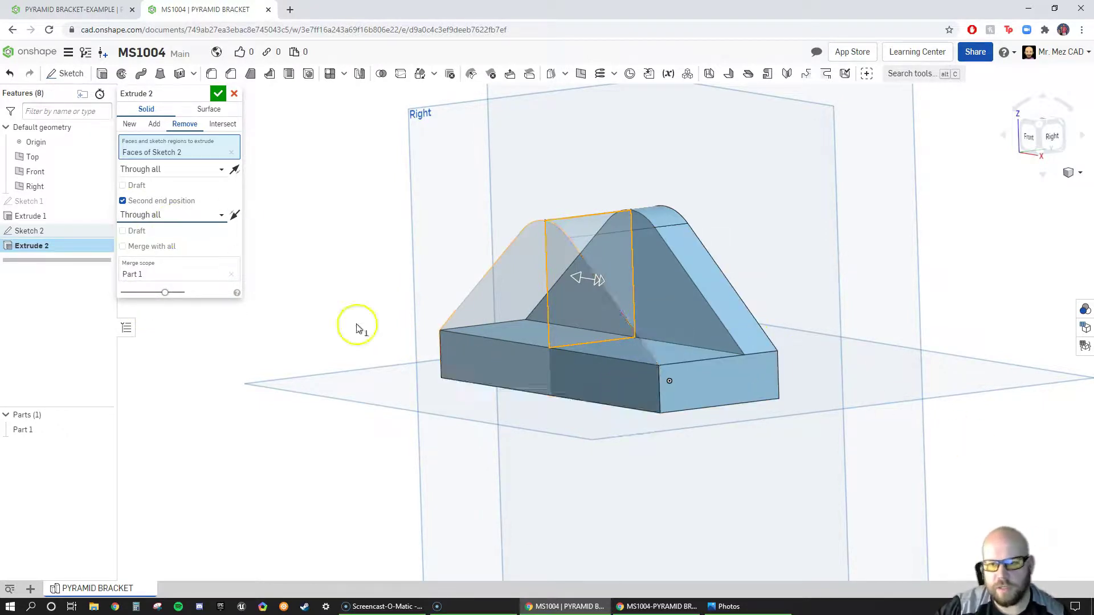
left_click(218, 97)
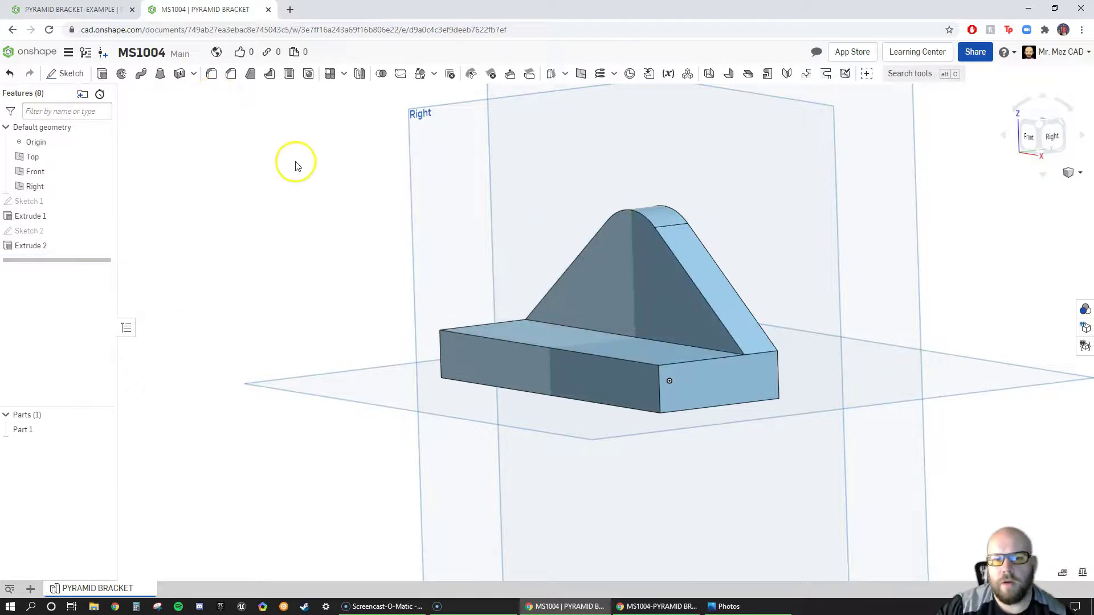
Switch to Photos and examine the PYRAMID BRACKET drawing for the dimensions of the remaining holes and the slot.
mouse_move(313, 230)
right_mouse_down()
mouse_move(352, 223)
mouse_move(437, 237)
mouse_move(372, 244)
right_mouse_up()
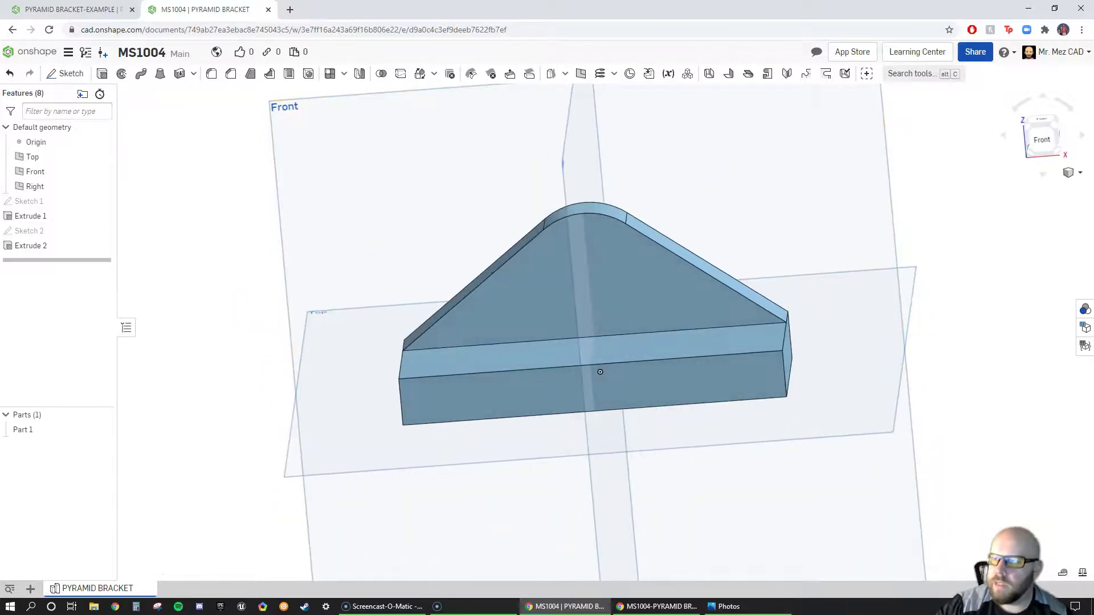
left_click(728, 607)
left_click_drag(931, 139, 378, 29)
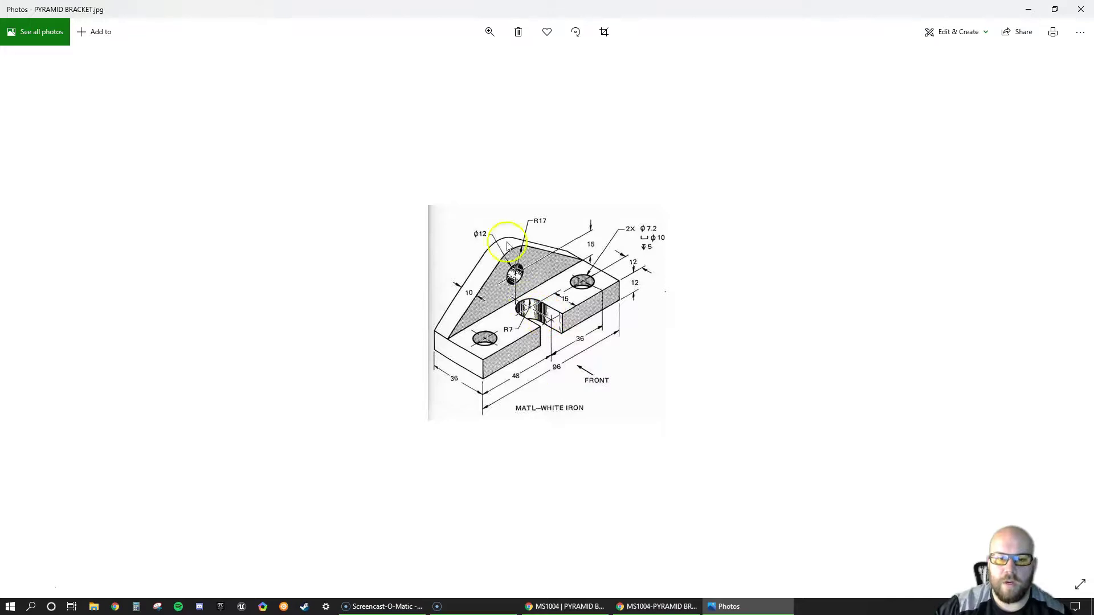
left_click_drag(490, 20, 1093, 23)
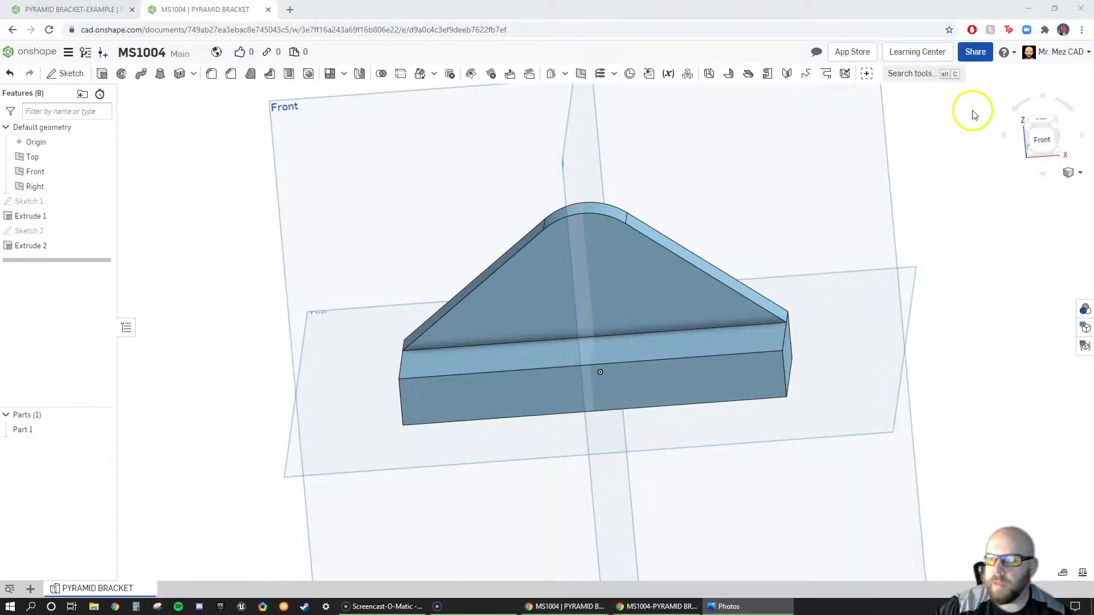
Start a sketch on the top face of the bracket's base and view it normal to the sketch plane.
left_click(196, 354)
right_click_drag(196, 354, 252, 356)
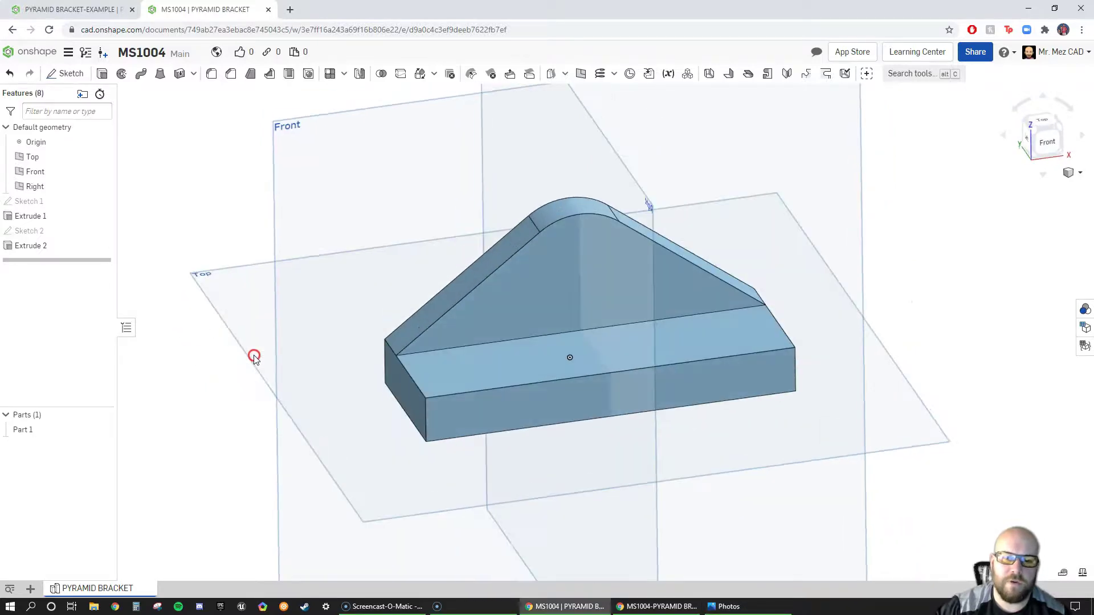
left_click(68, 73)
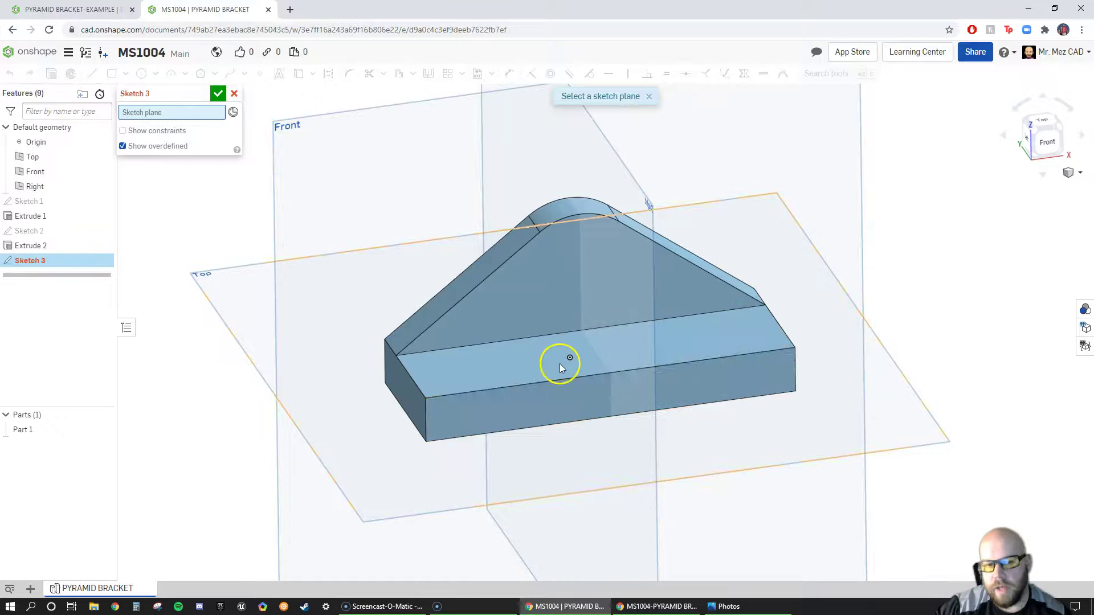
left_click(548, 372)
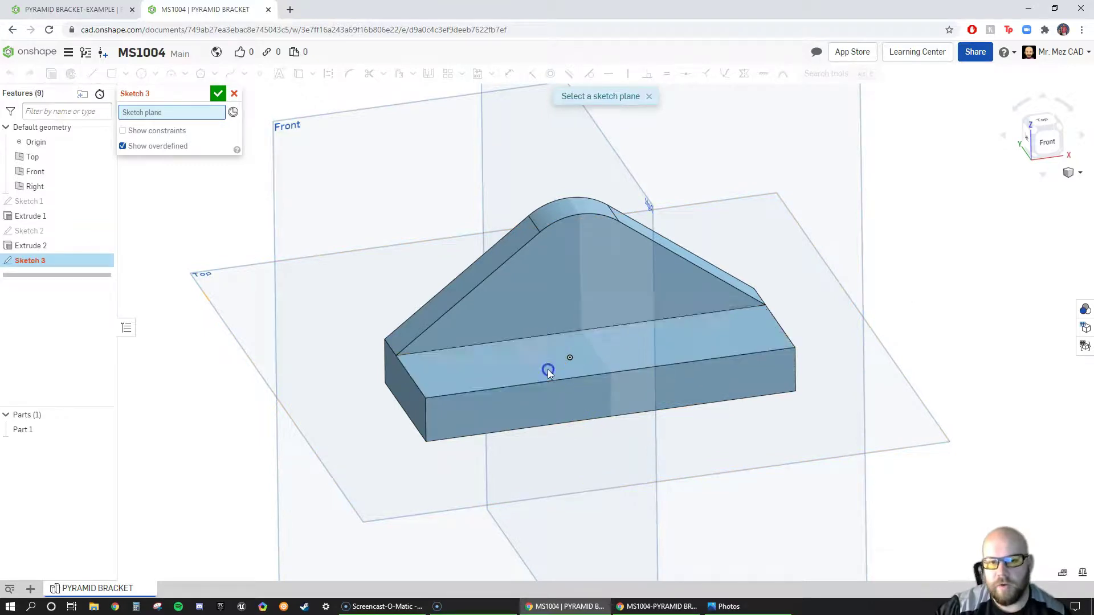
right_click(547, 371)
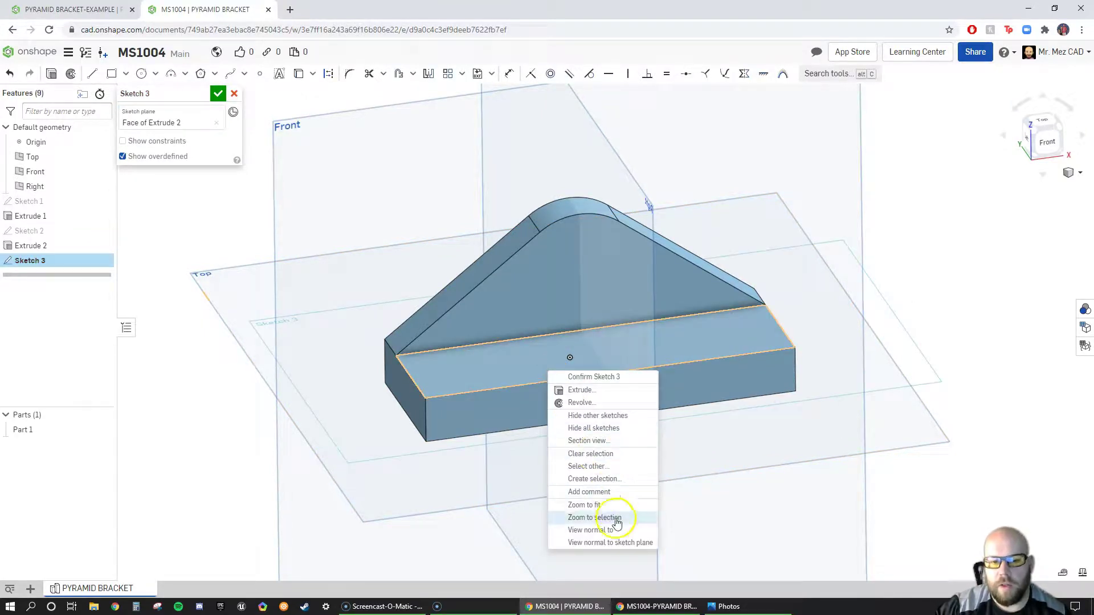
left_click(612, 544)
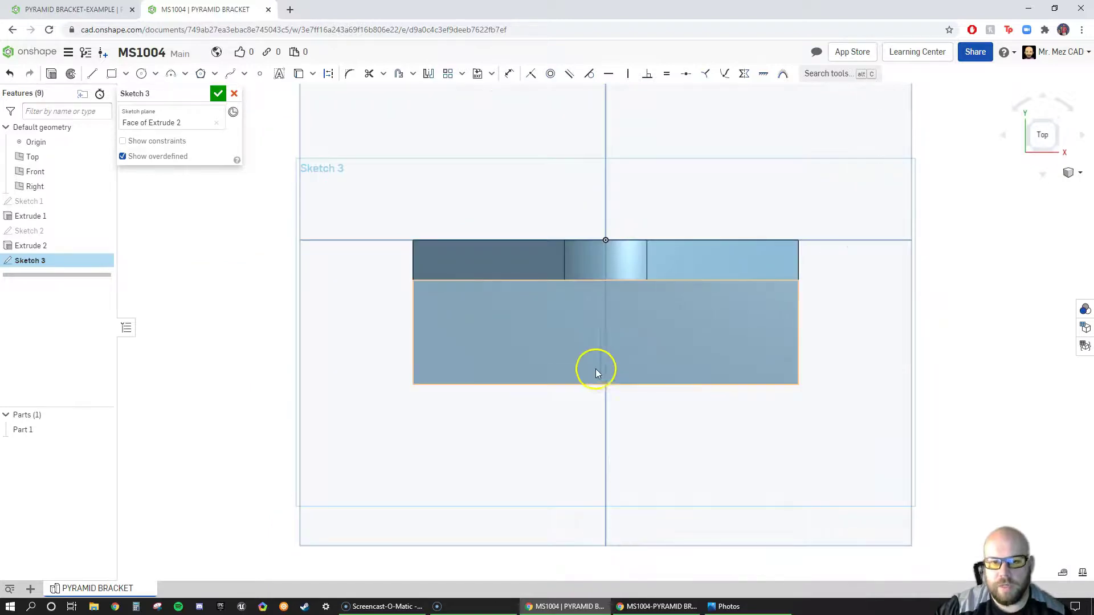
Sketch a circle about 12 mm in diameter on the base's top face, centred on the vertical centre line.
left_click(142, 75)
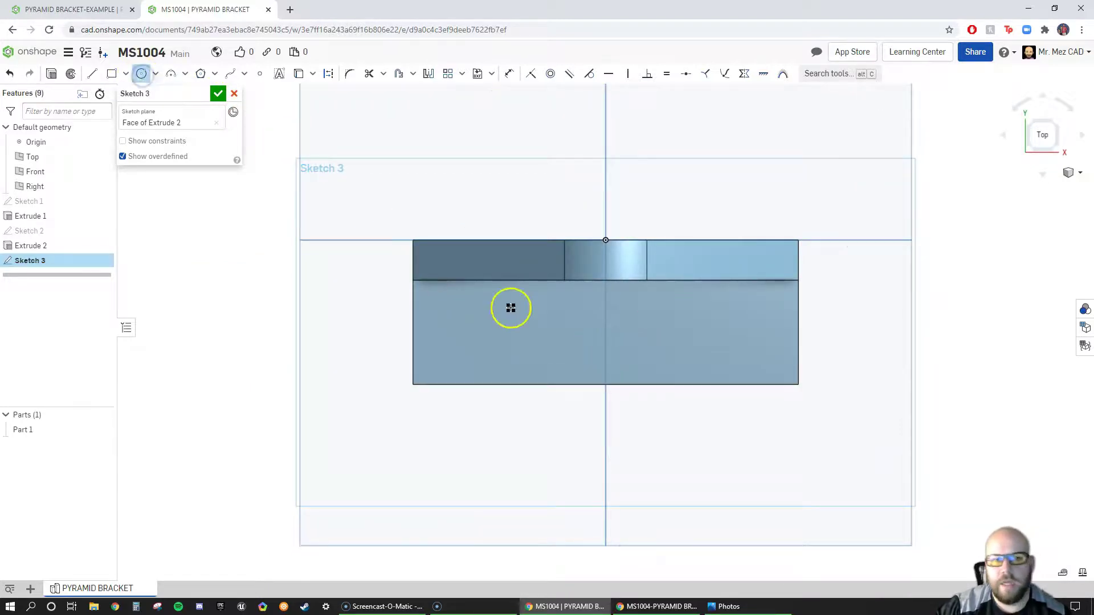
left_click(607, 319)
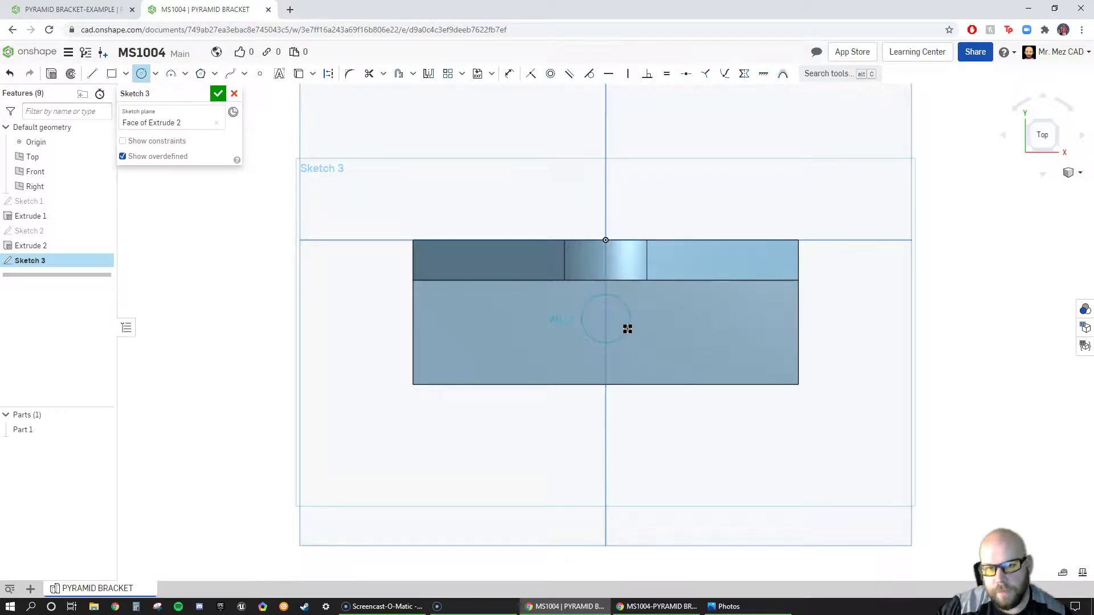
left_click(627, 328)
Draw a line from each side of the circle to the base's front edge and make the slanted right-hand line vertical.
left_click(93, 74)
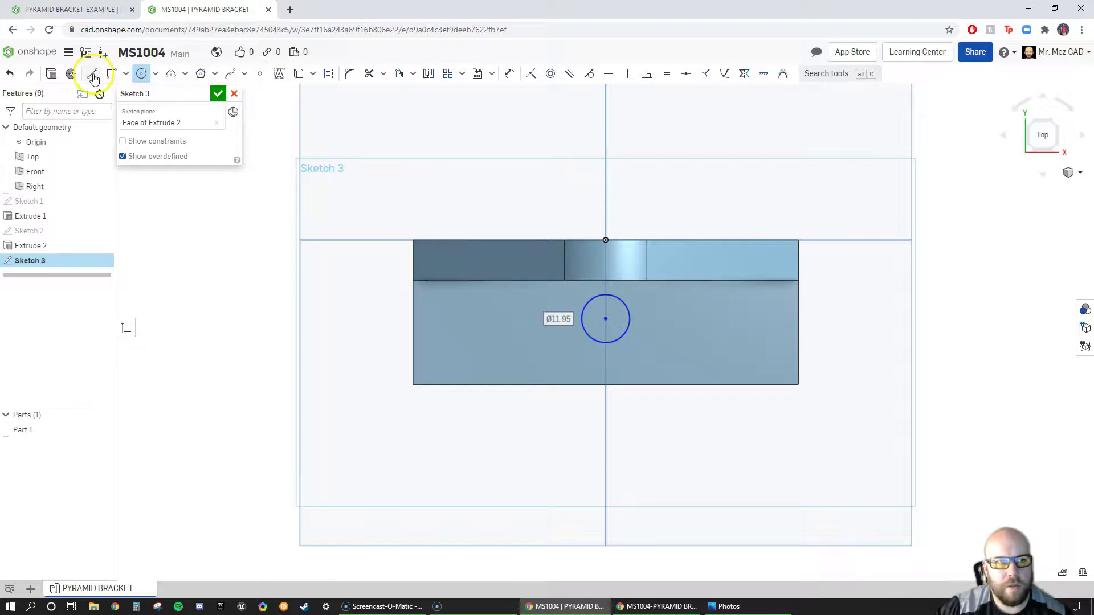
left_click(580, 322)
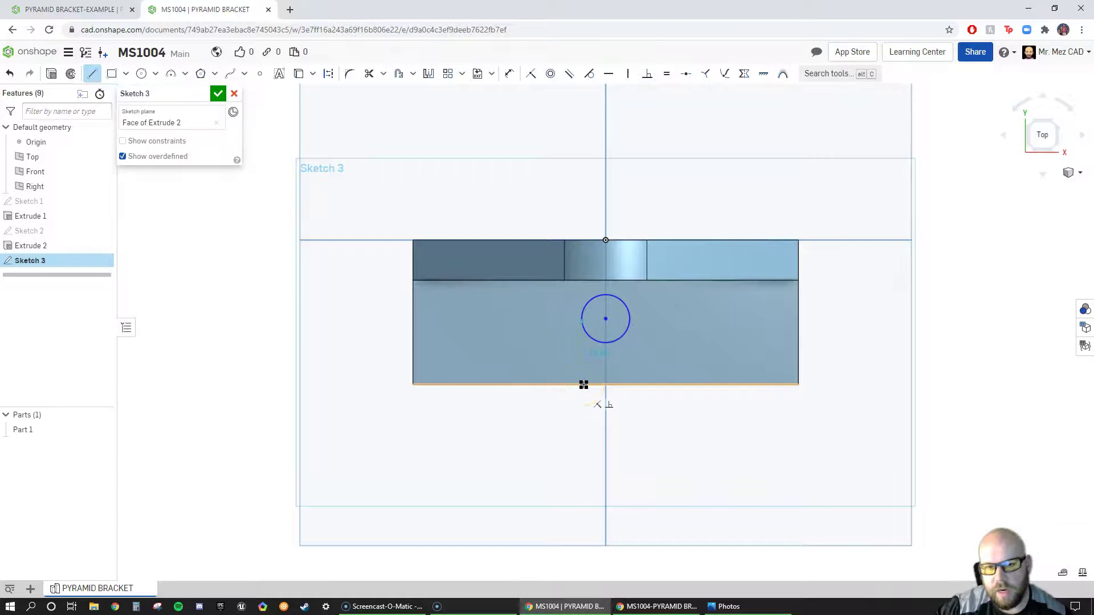
mouse_move(583, 385)
left_mouse_down()
mouse_move(540, 383)
mouse_move(605, 375)
mouse_move(562, 379)
mouse_move(581, 385)
left_mouse_up()
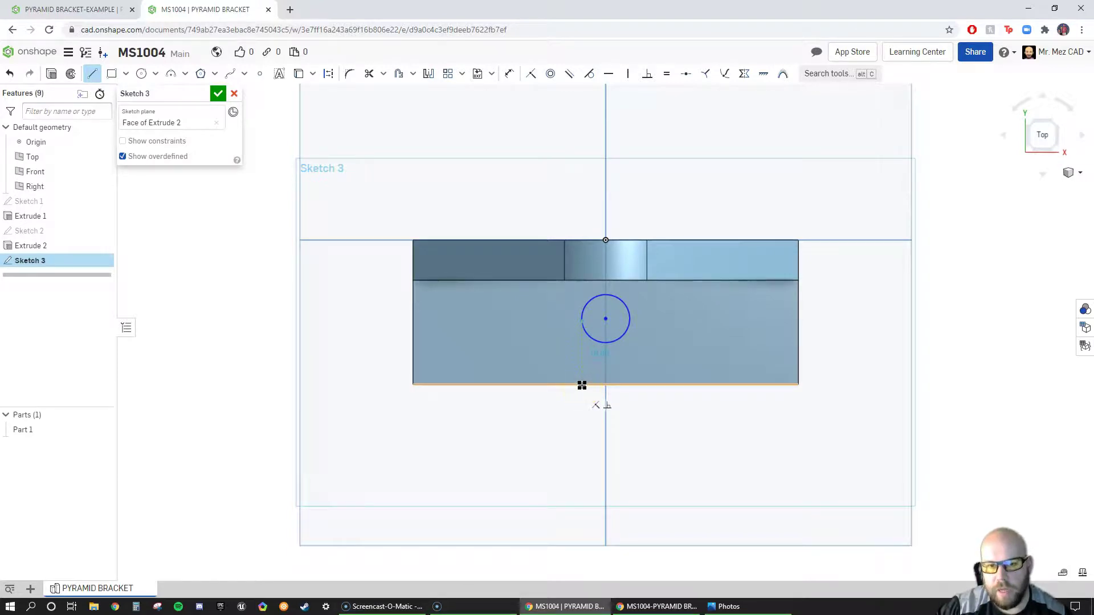
left_click(582, 385)
left_click_drag(581, 384, 631, 315)
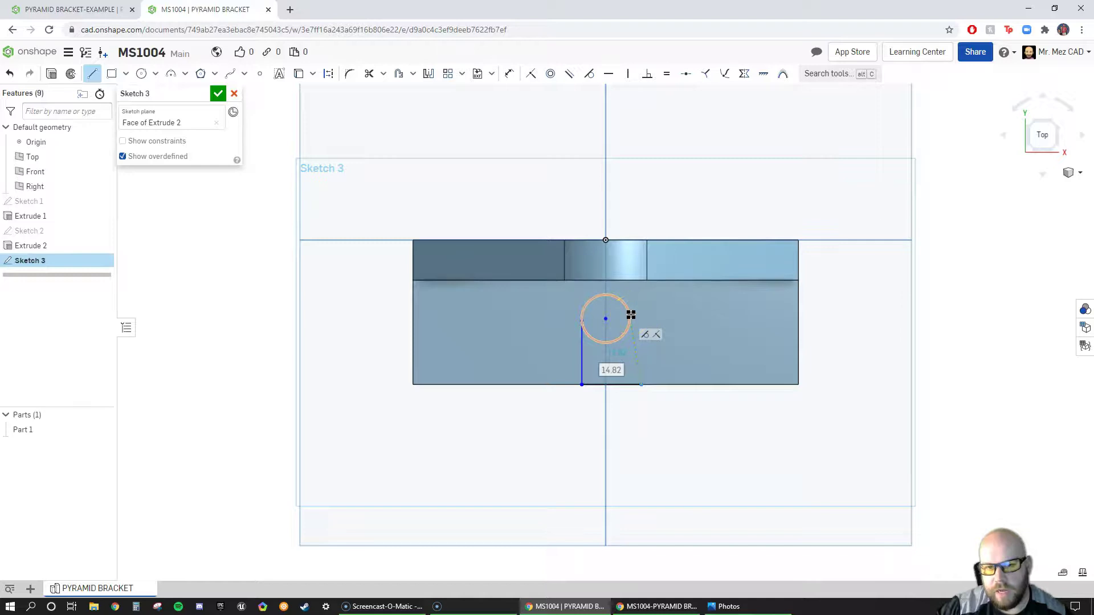
left_click(631, 315)
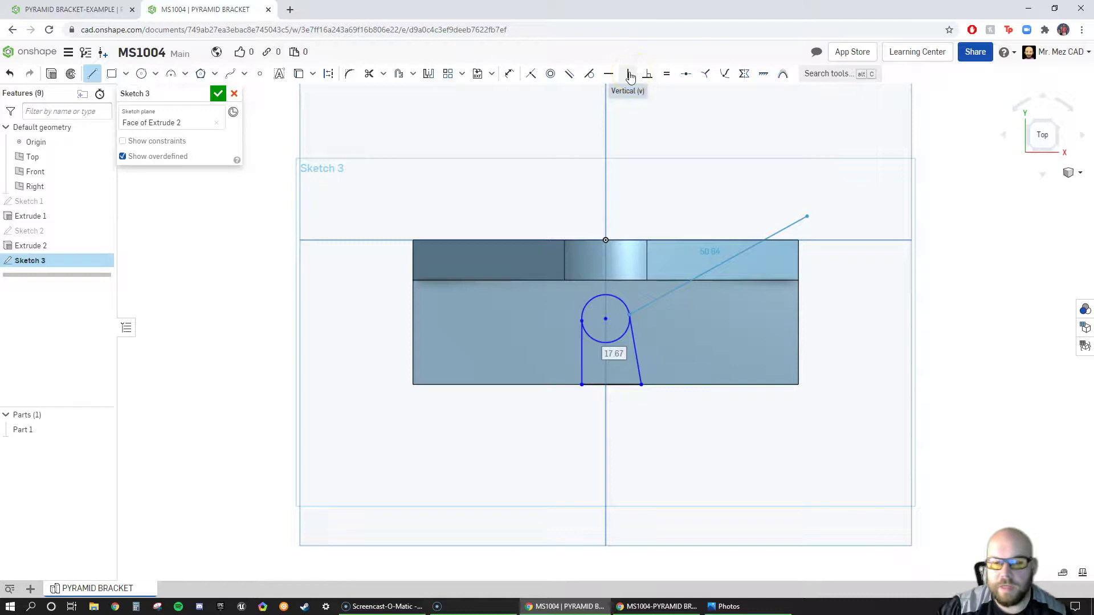
left_click(629, 75)
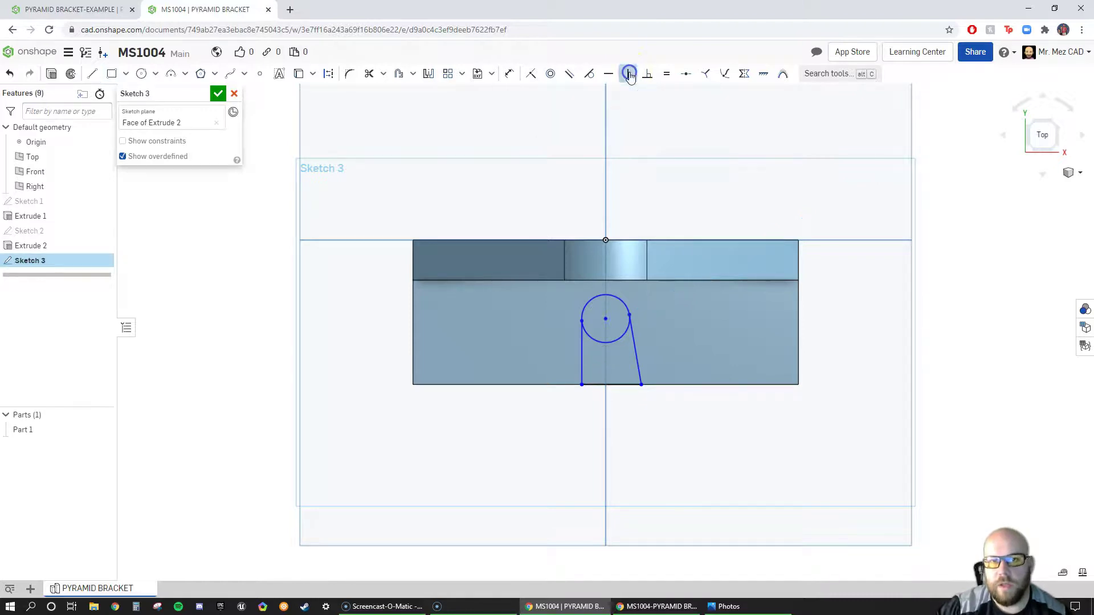
left_click(639, 353)
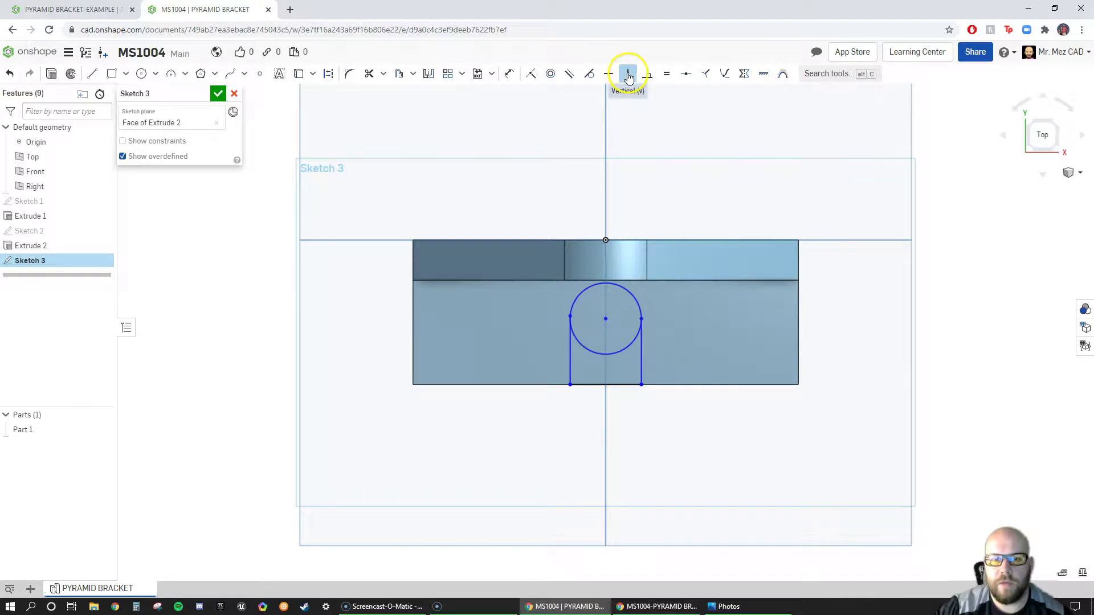
Make the slot's left line tangent to the circle and trim away the circle's lower half.
left_click(590, 73)
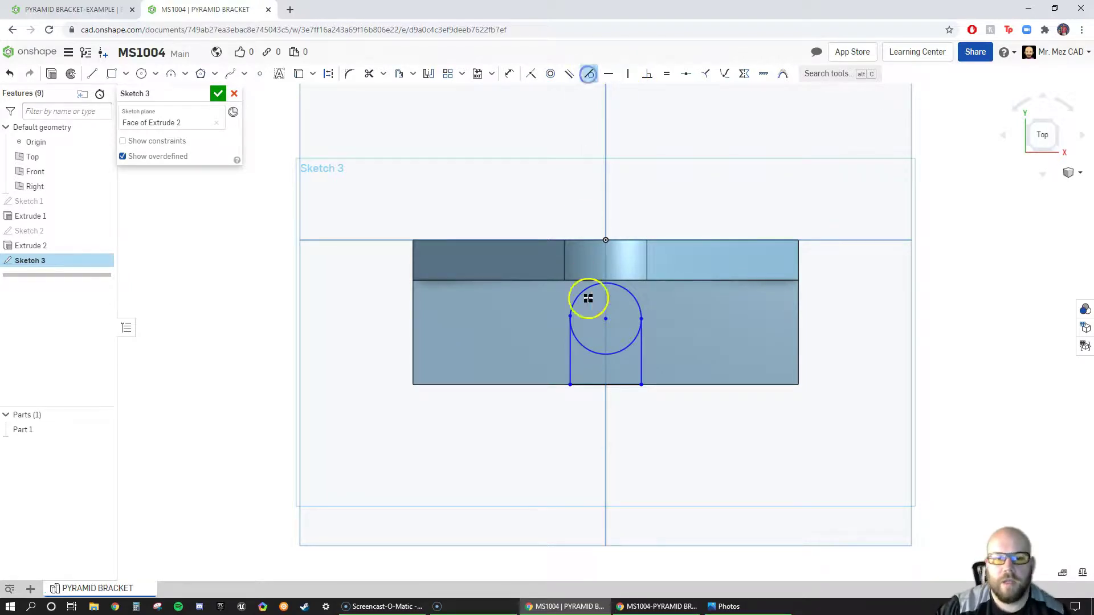
left_click(572, 347)
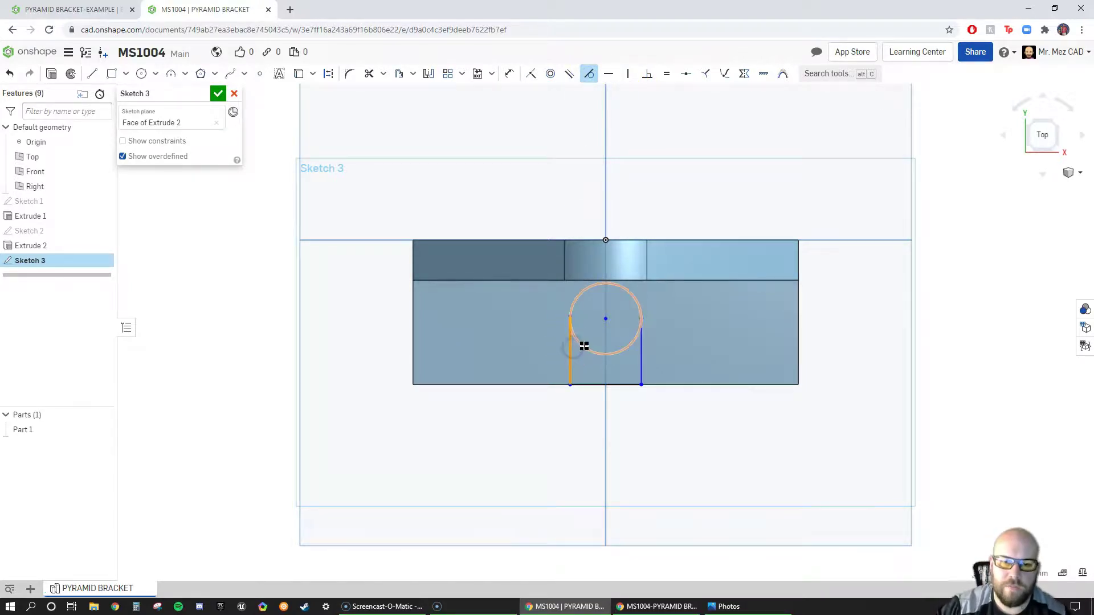
left_click(584, 346)
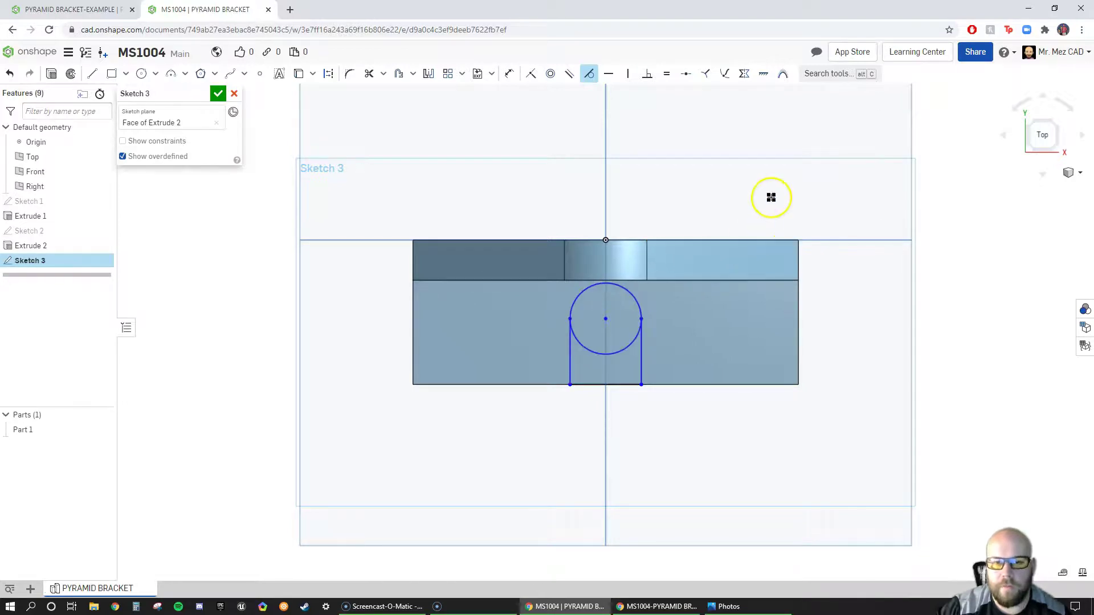
left_click(369, 73)
left_click(598, 353)
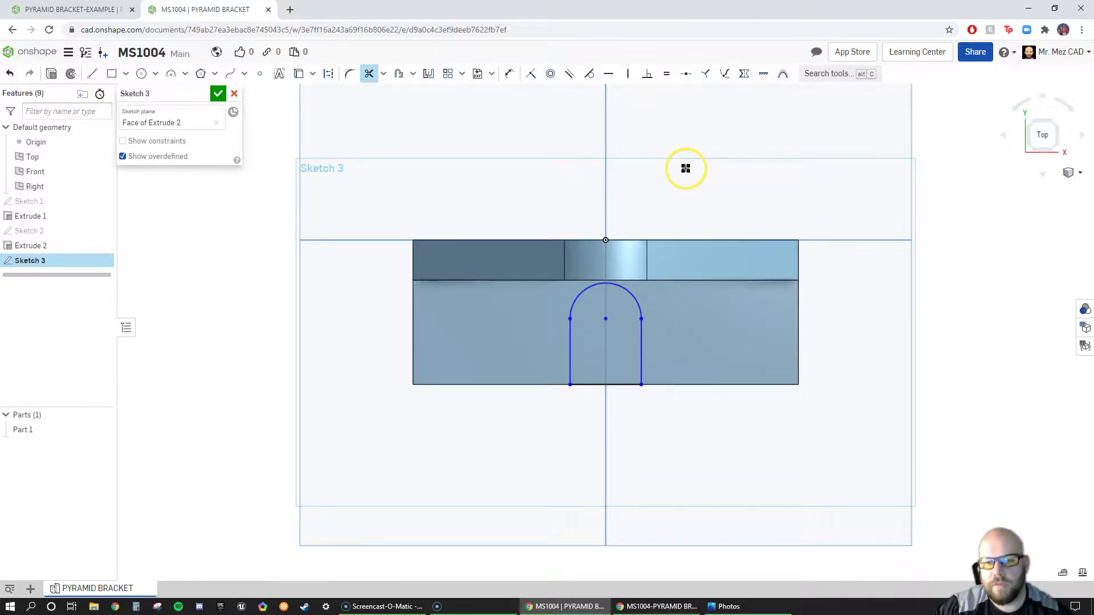
Dimension the distance from the slot arc's centre to the base's front edge as 15 mm.
key("u")
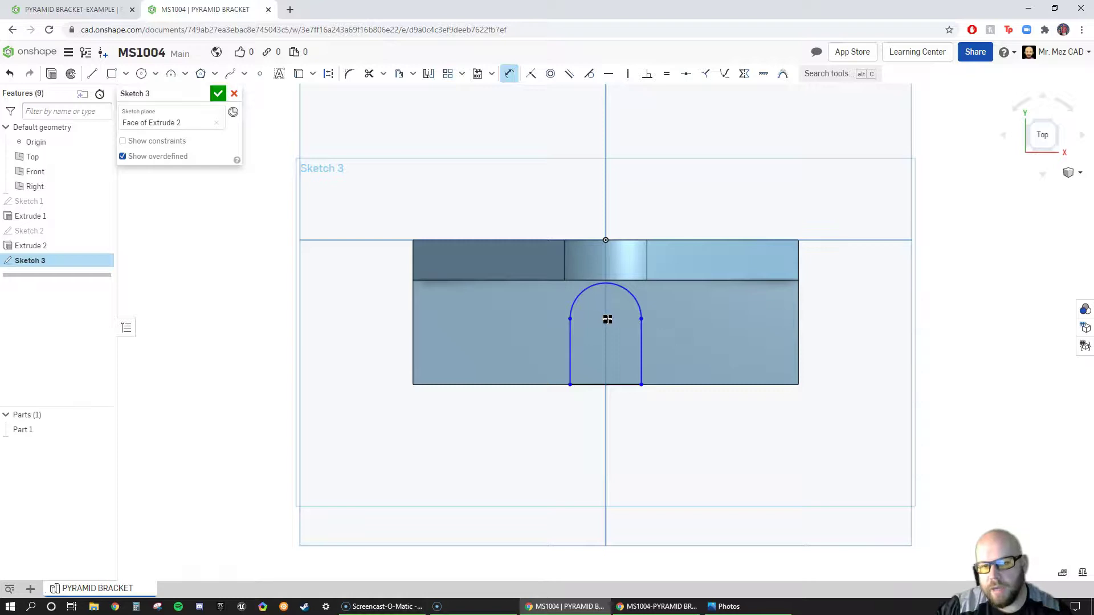
left_click(603, 288)
left_click(605, 321)
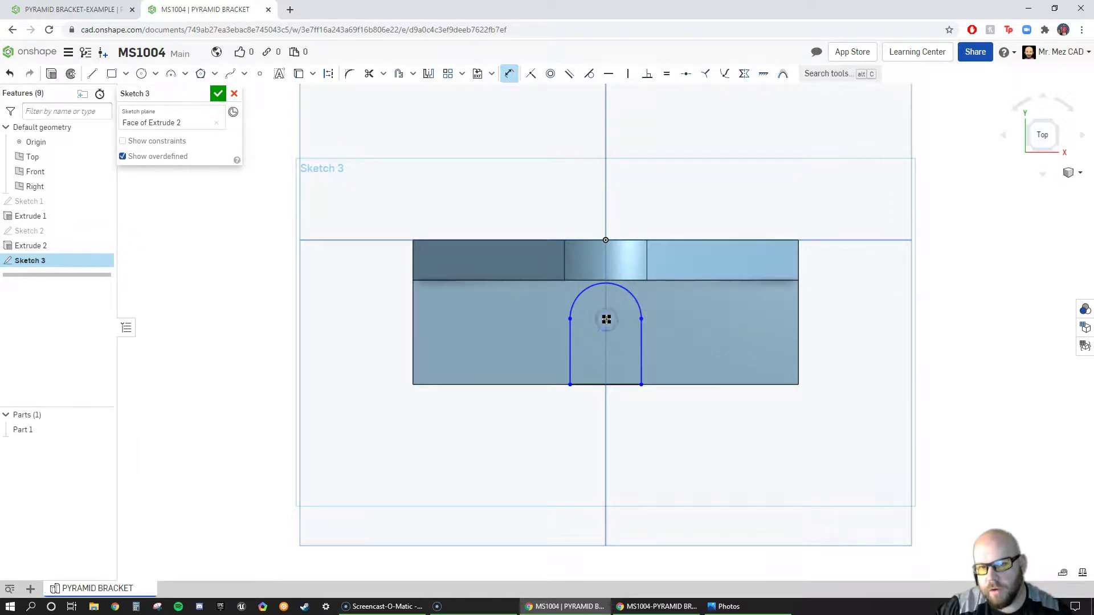
left_click(686, 384)
left_click_drag(682, 368, 851, 349)
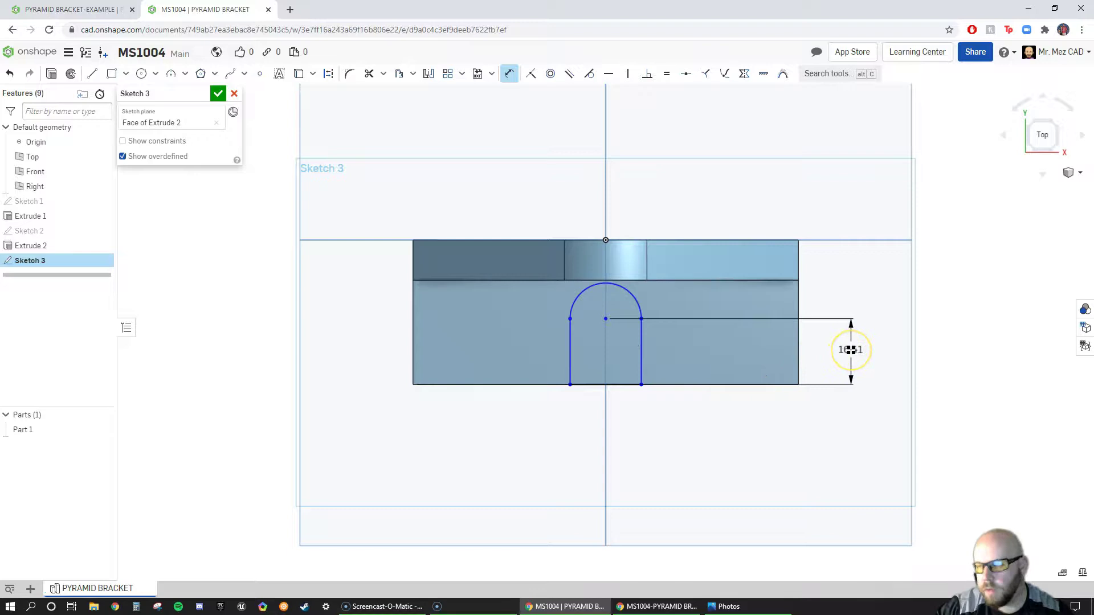
left_click(851, 350)
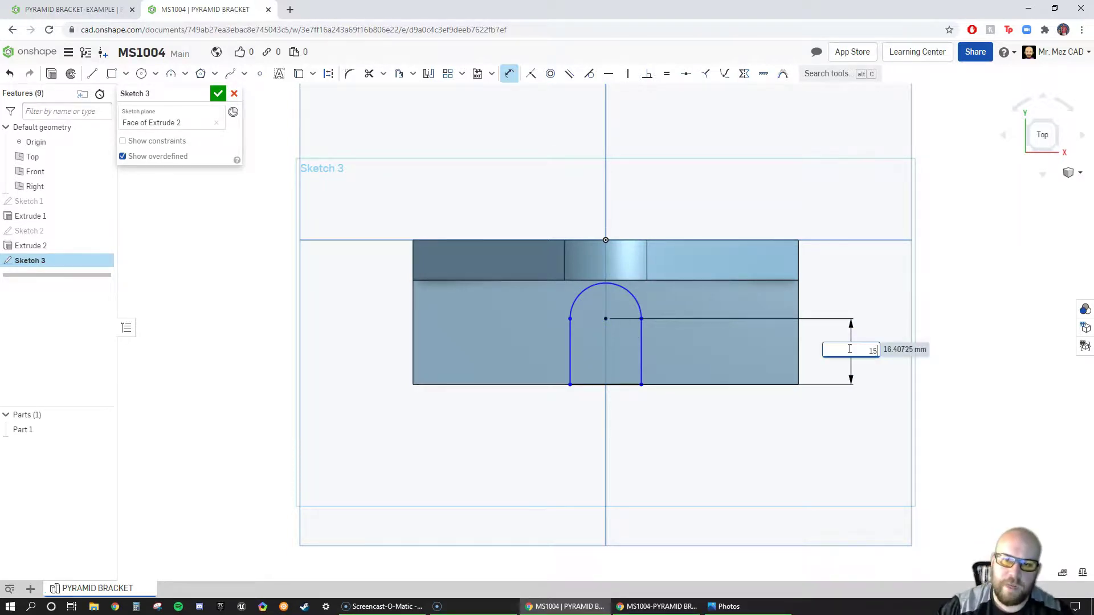
key("Return")
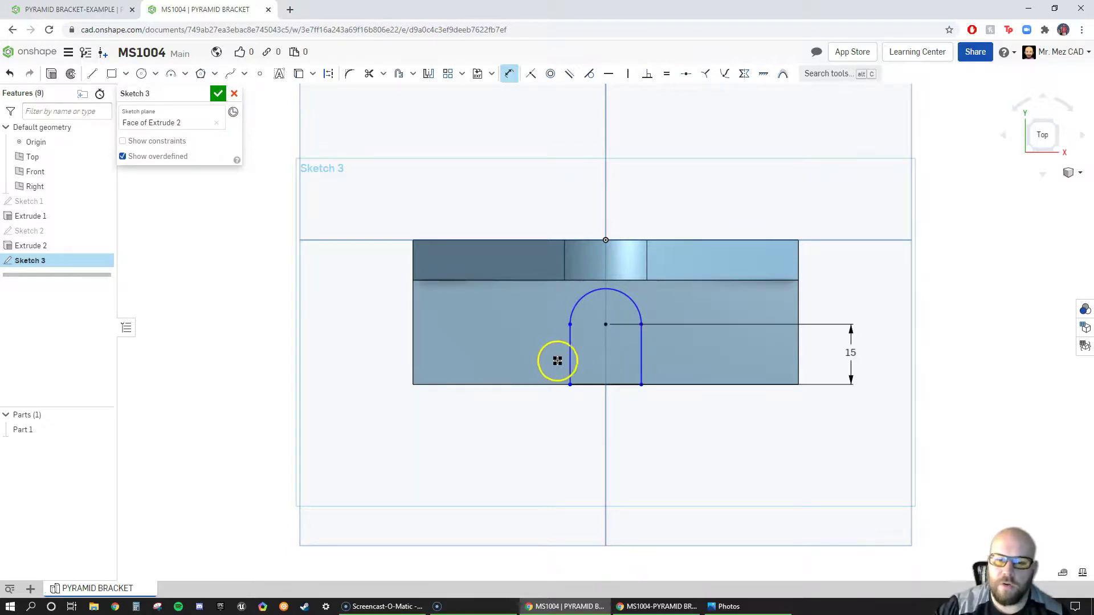
Dimension the slot's width between its two straight sides as 14 mm and accept the sketch.
left_click(642, 355)
left_click(569, 358)
left_click(588, 423)
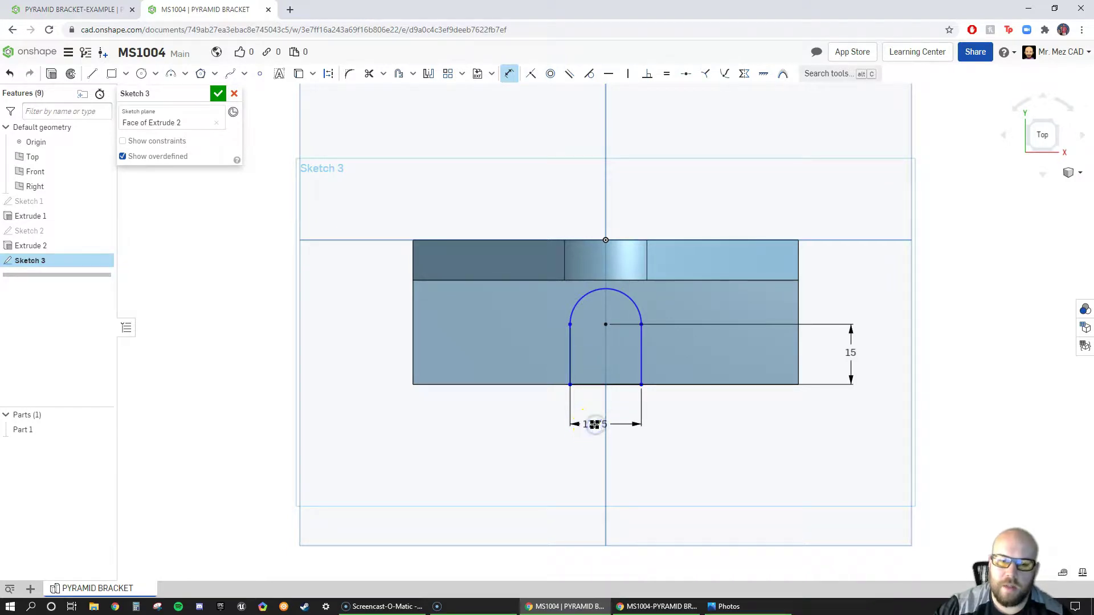
left_click(595, 425)
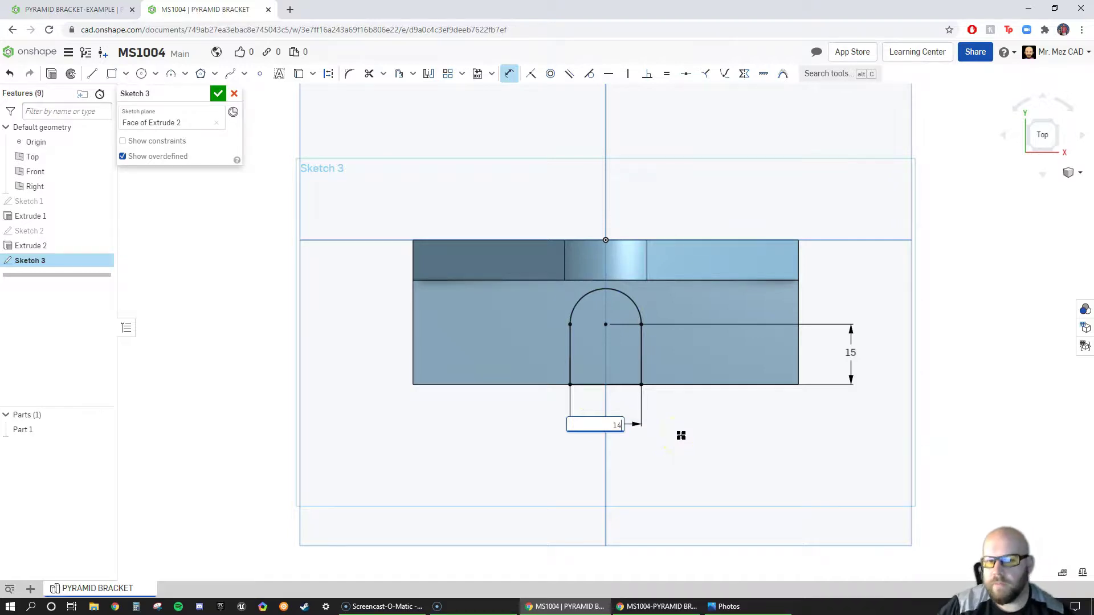
key("Return")
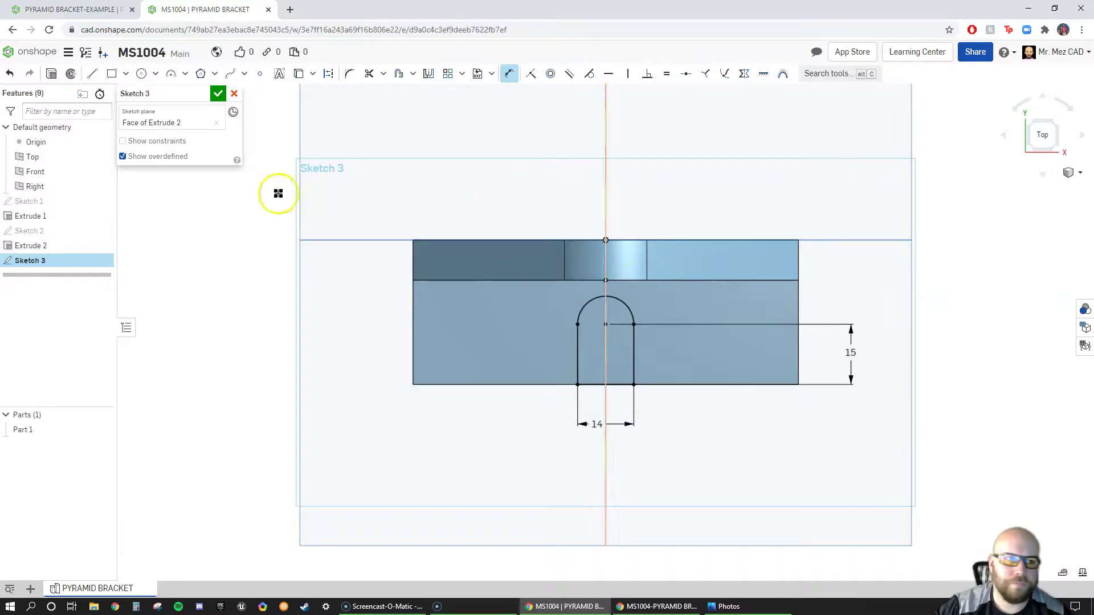
left_click(219, 94)
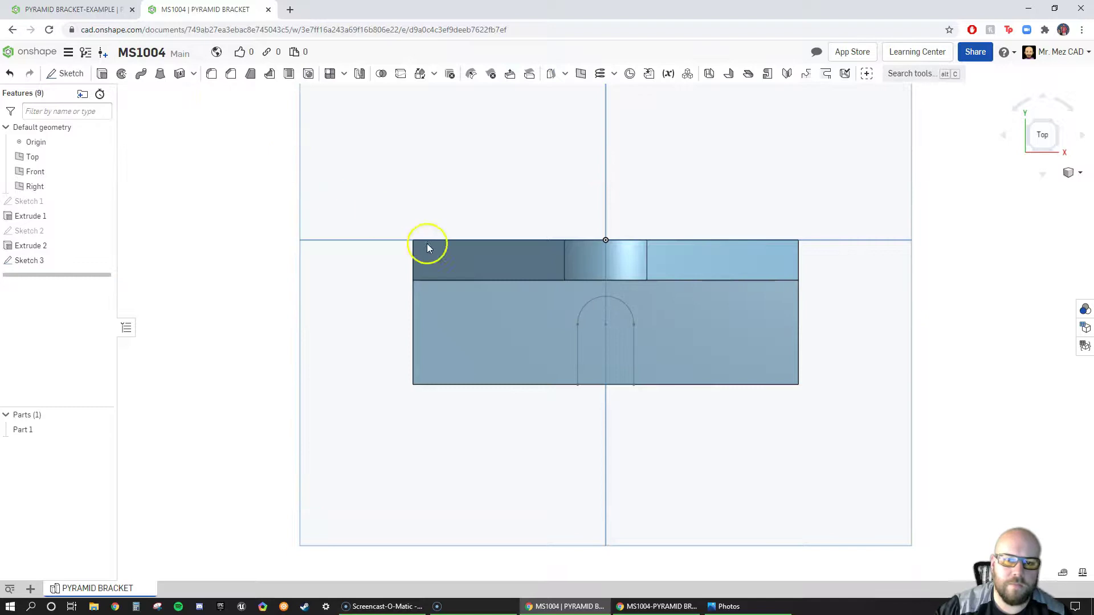
Extrude the slot sketch as a Remove operation with the Through all end type to cut the base.
right_click_drag(637, 354, 627, 308)
left_click(39, 261)
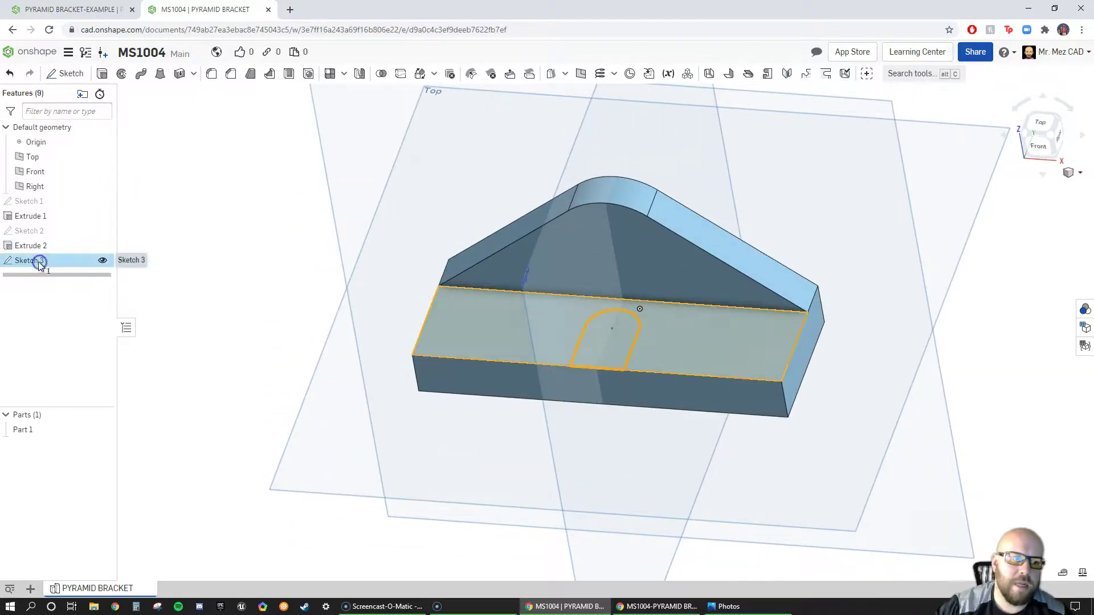
left_click(102, 76)
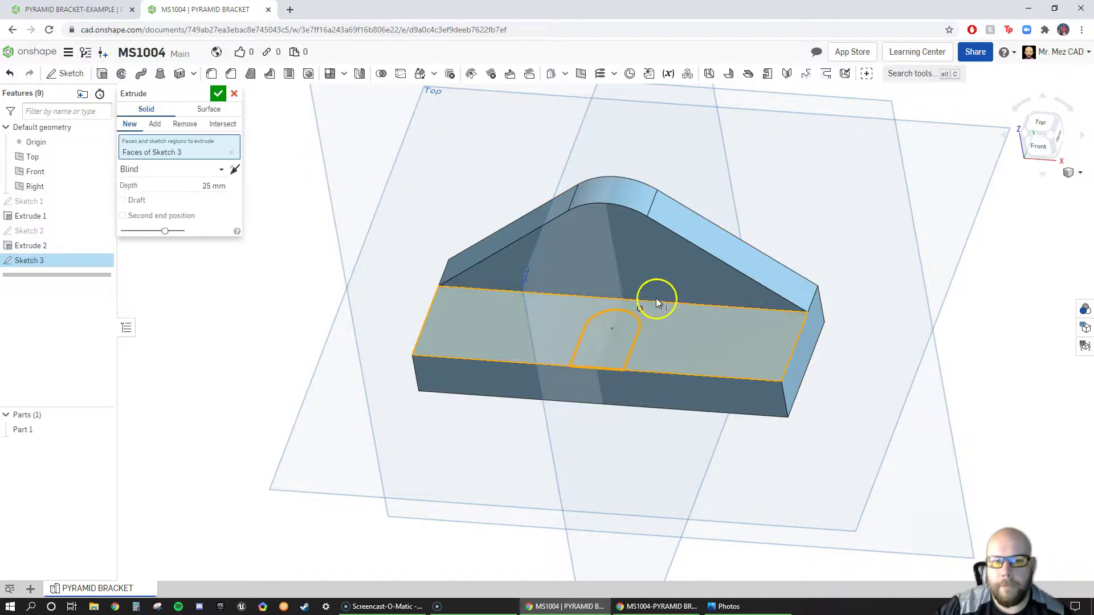
left_click(185, 124)
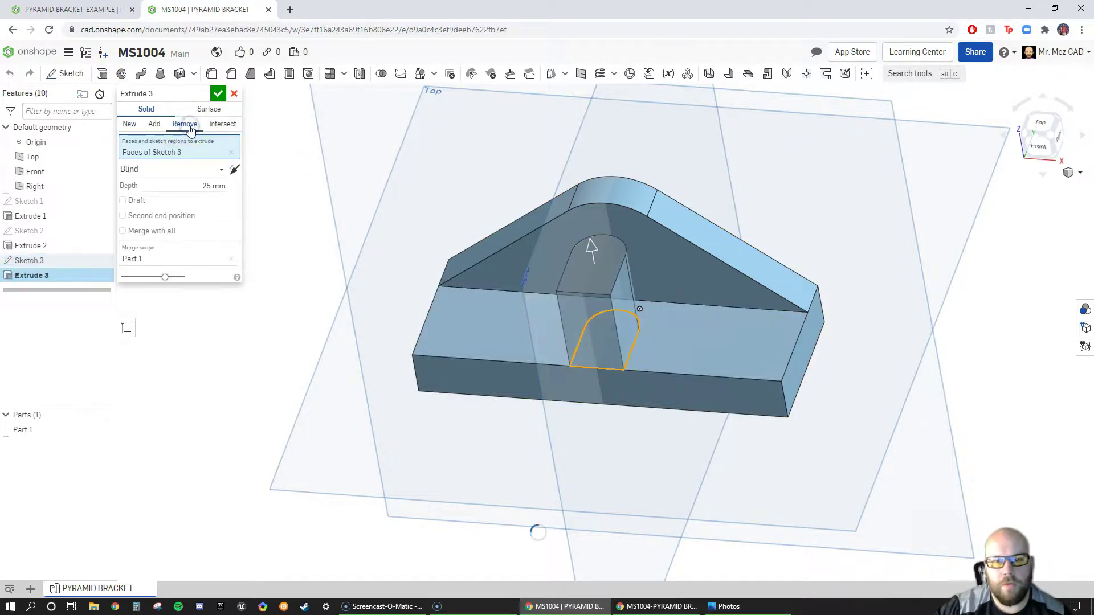
left_click(221, 172)
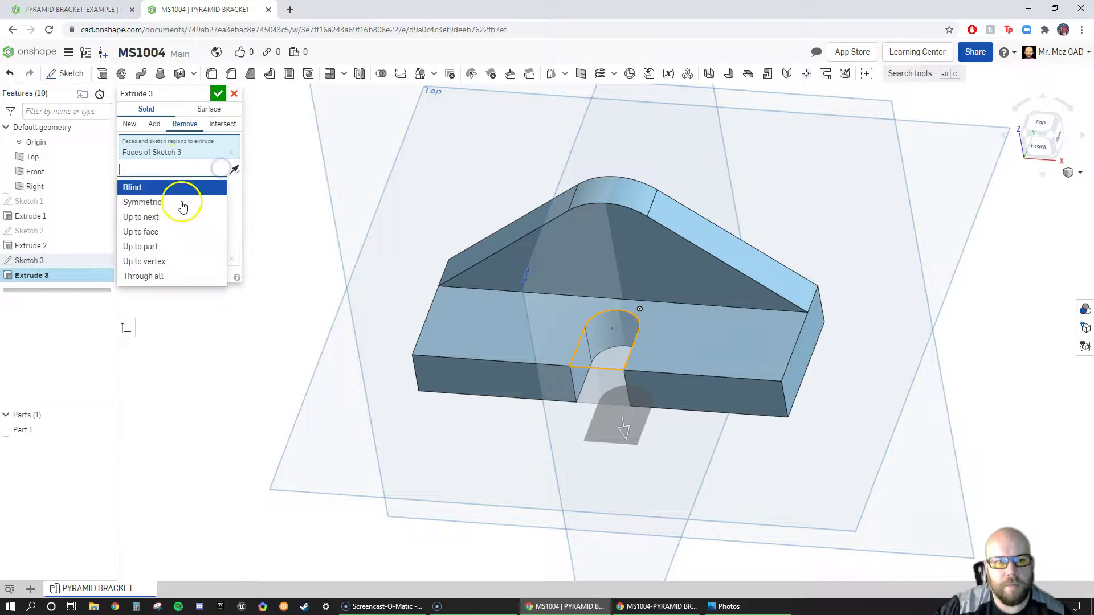
left_click(146, 276)
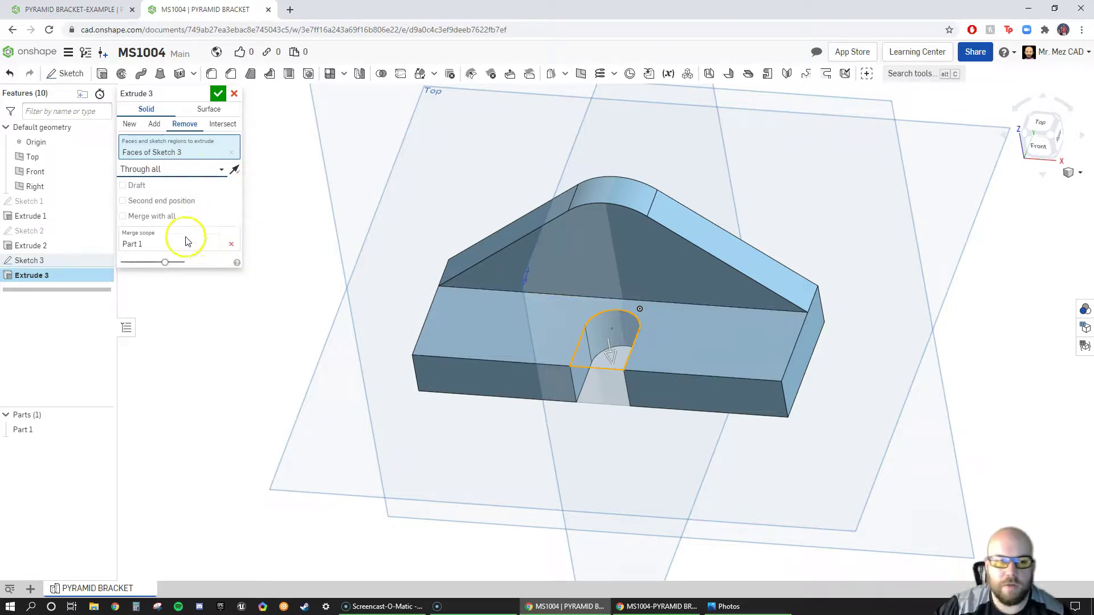
left_click(217, 94)
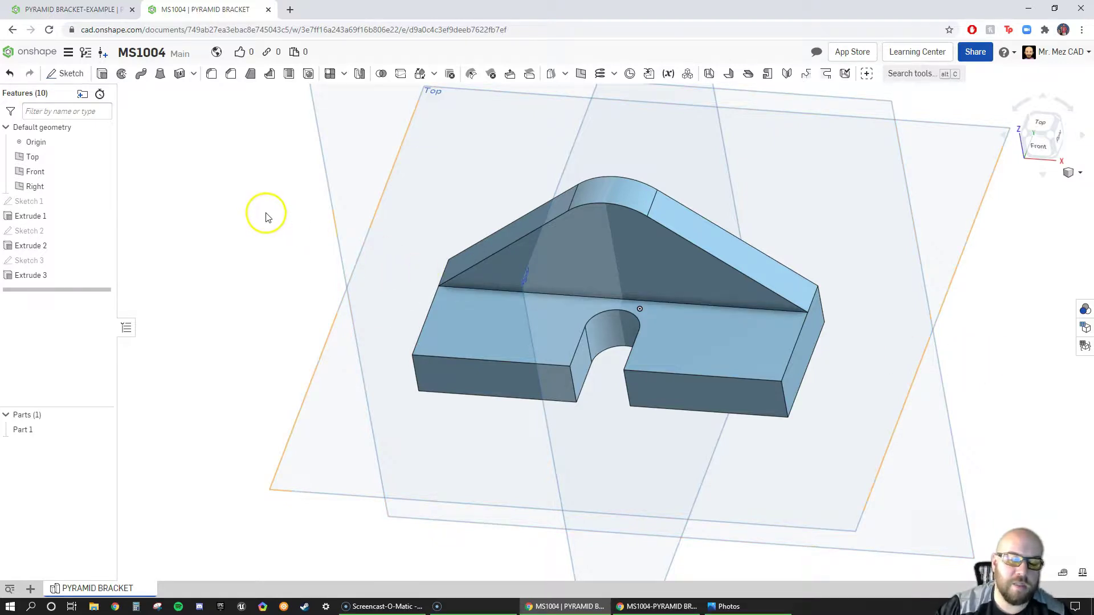
Start a new sketch on the top face of the slotted base and view it normal to the sketch plane.
left_click(65, 75)
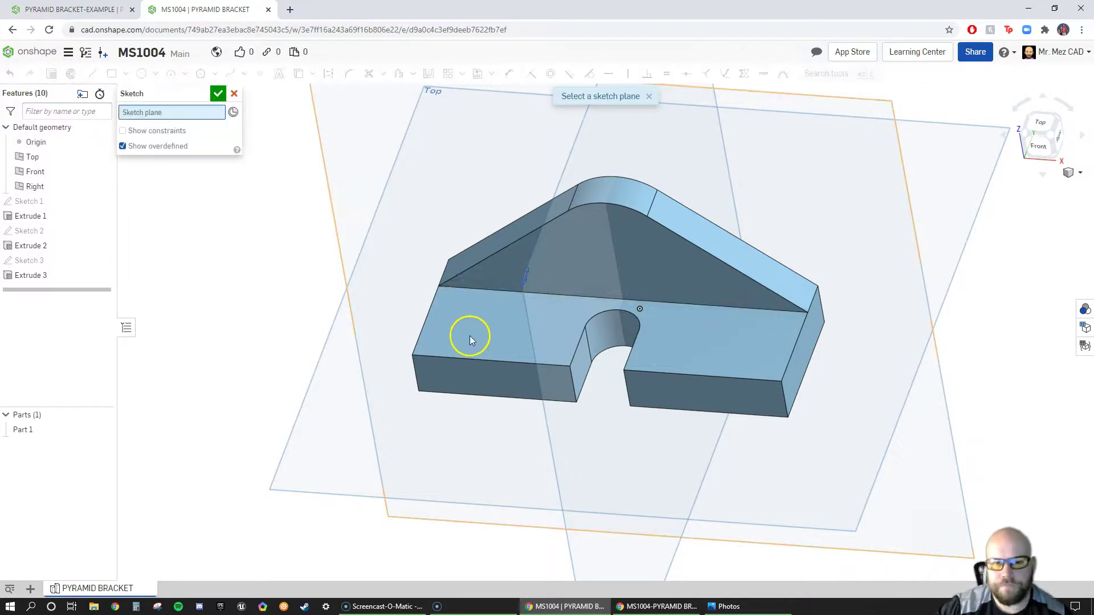
left_click(487, 337)
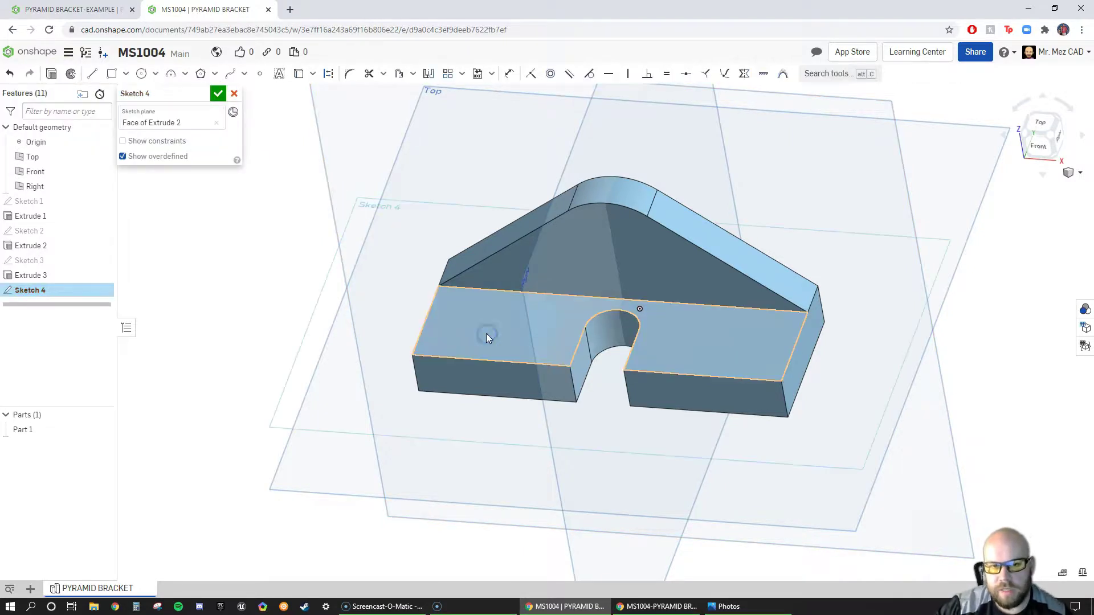
right_click(485, 336)
left_click(557, 508)
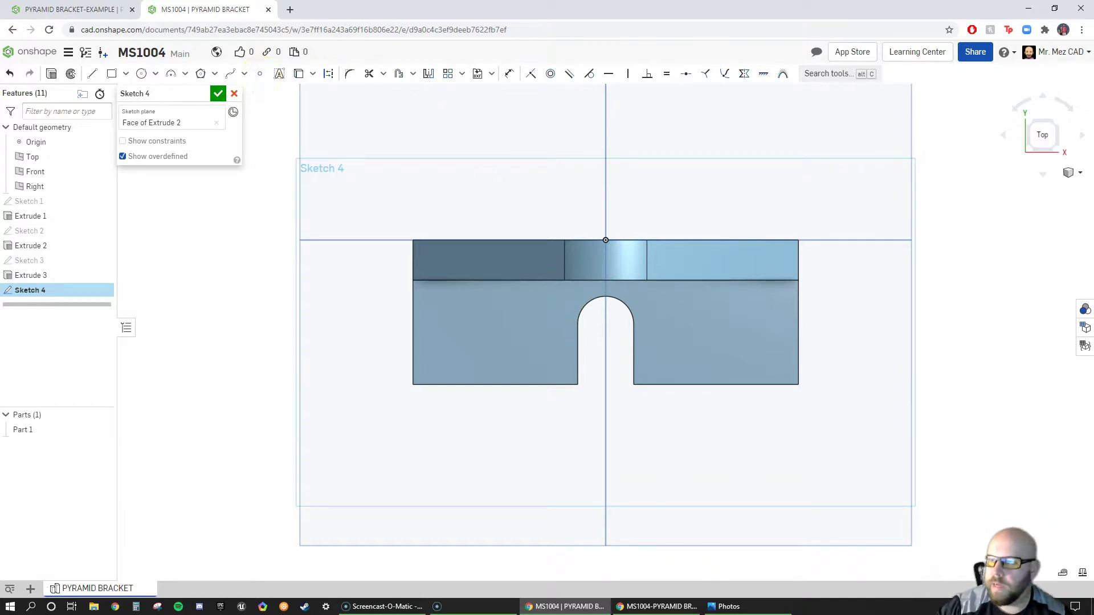
Switch to Photos to check the counterbored hole dimensions on the PYRAMID BRACKET drawing, and return to the sketch in Onshape.
key("alt+Tab")
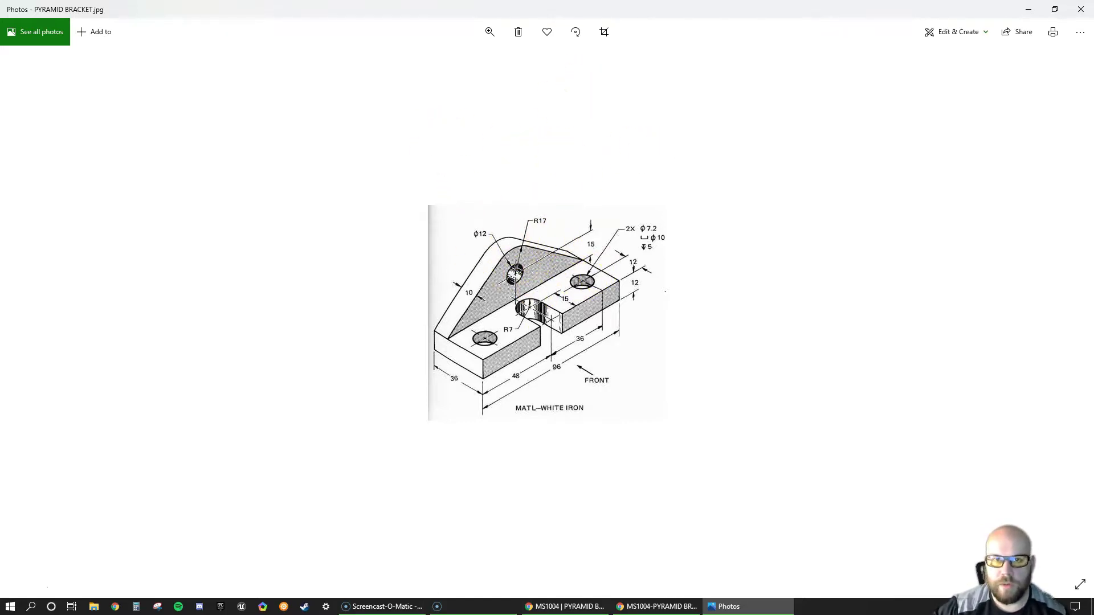
left_click_drag(568, 14, 1093, 234)
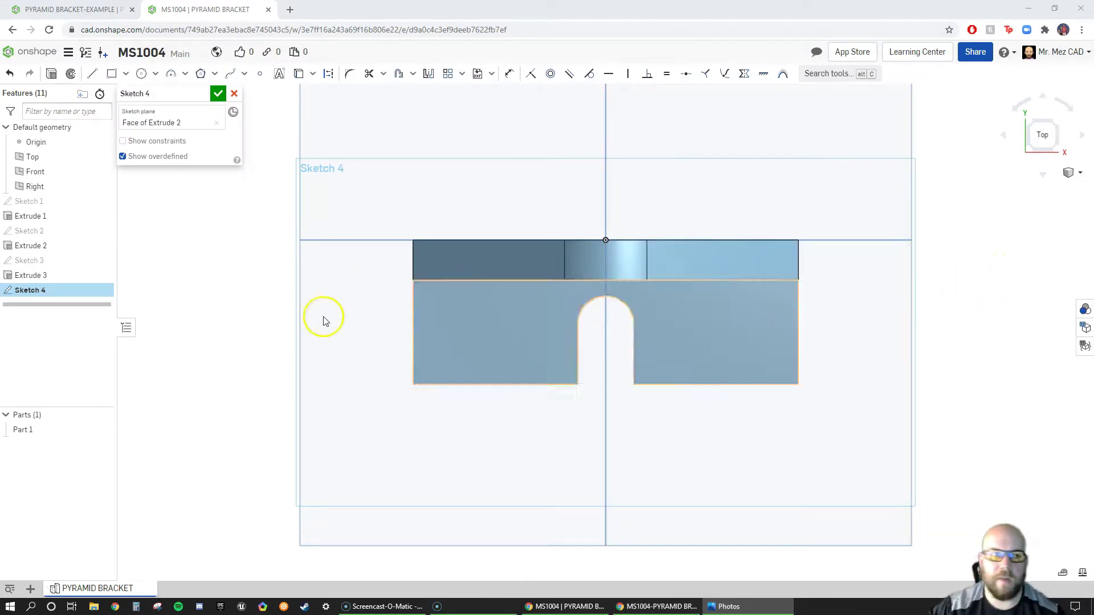
left_click(535, 335)
left_click(250, 399)
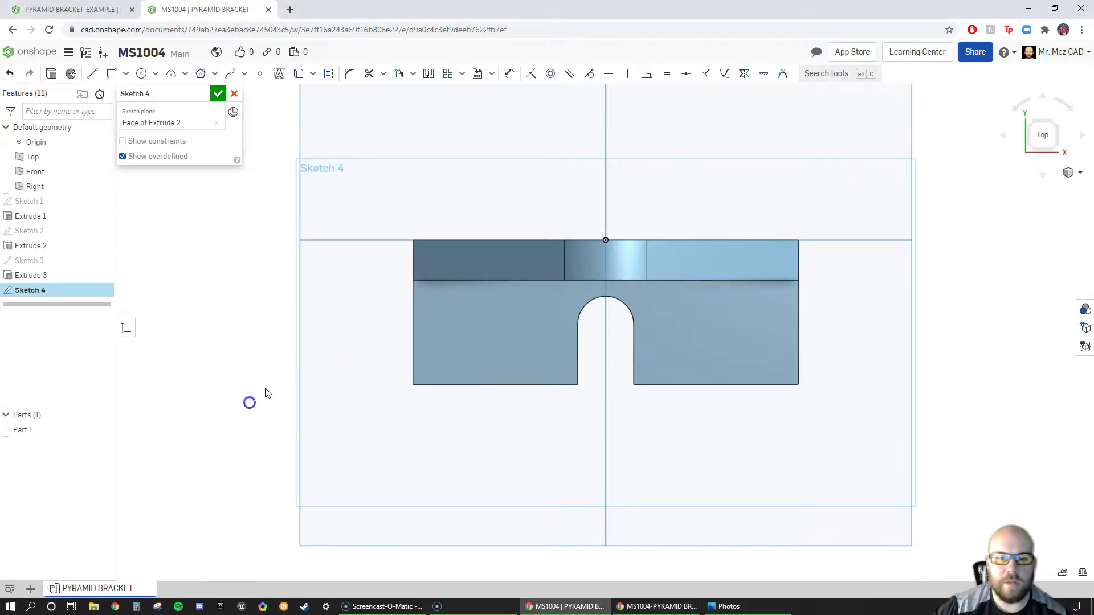
Place two sketch points on the base's top face, one on each side of the slot, and constrain them horizontal to each other.
left_click(259, 75)
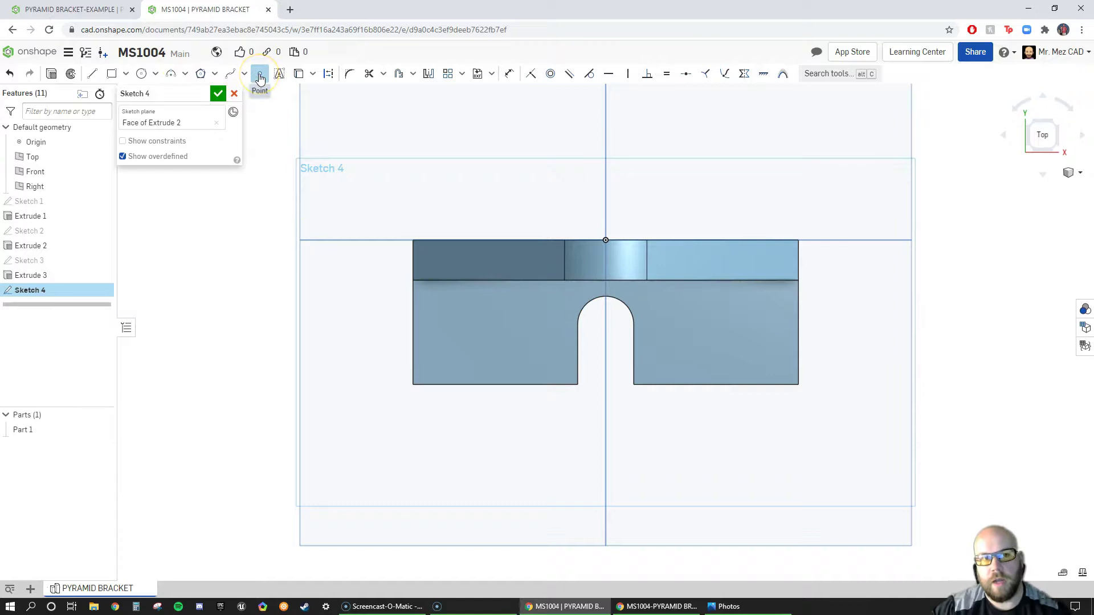
left_click(486, 330)
left_click(731, 331)
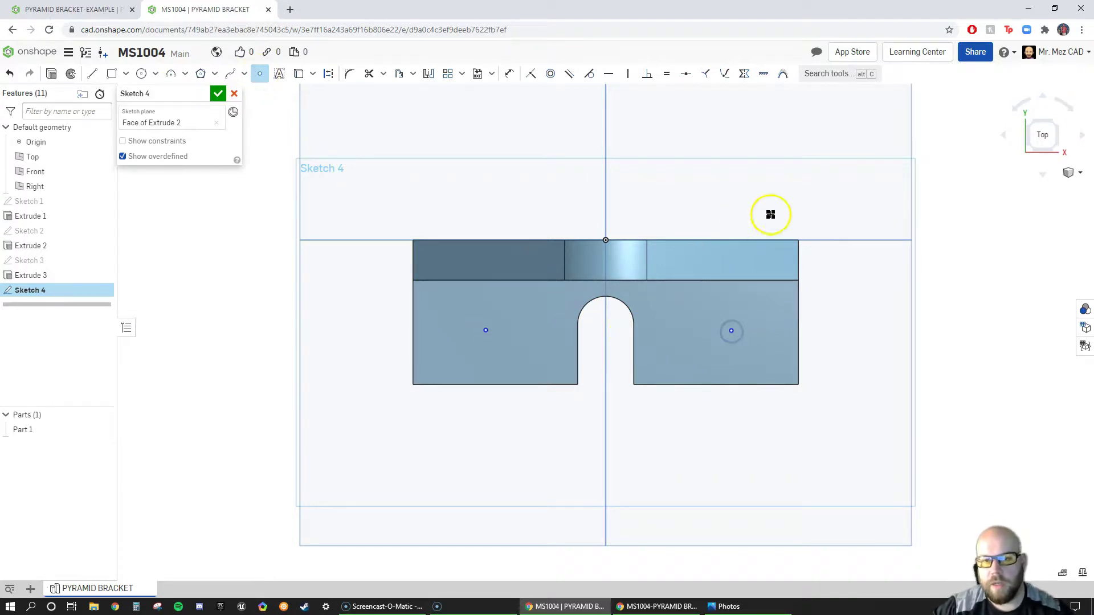
left_click(613, 76)
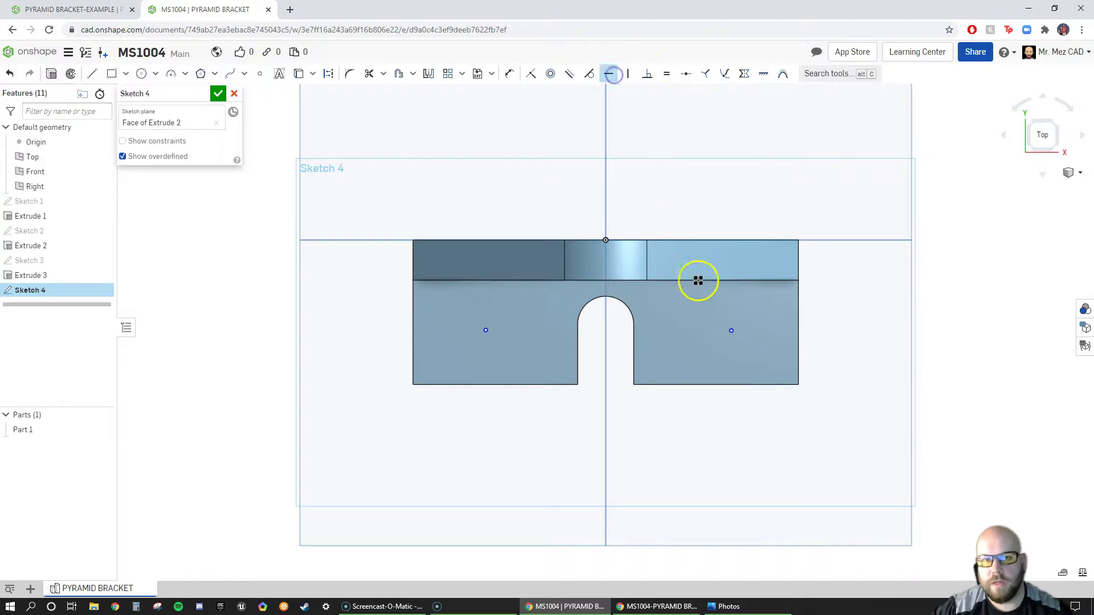
left_click(735, 330)
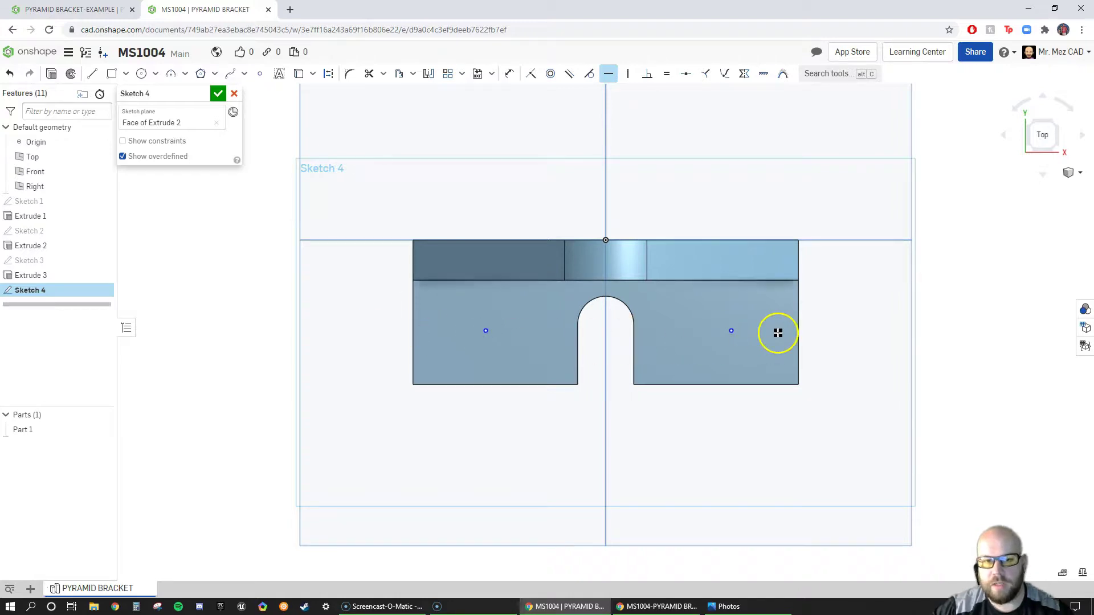
Dimension the point on the right side of the slot at 36 mm from the vertical centre plane.
left_click(510, 74)
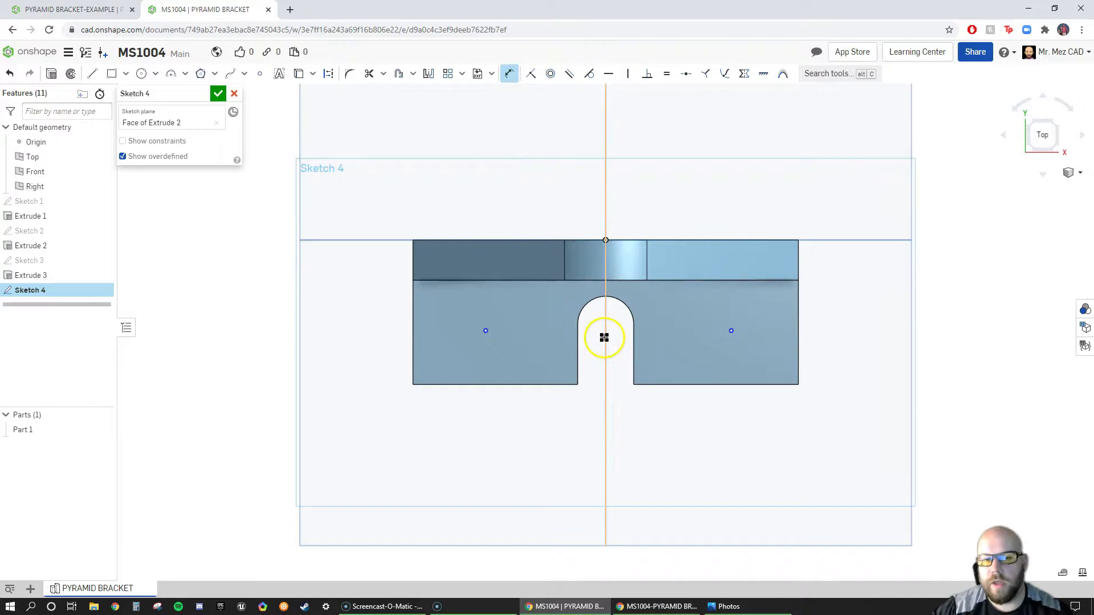
left_click(732, 332)
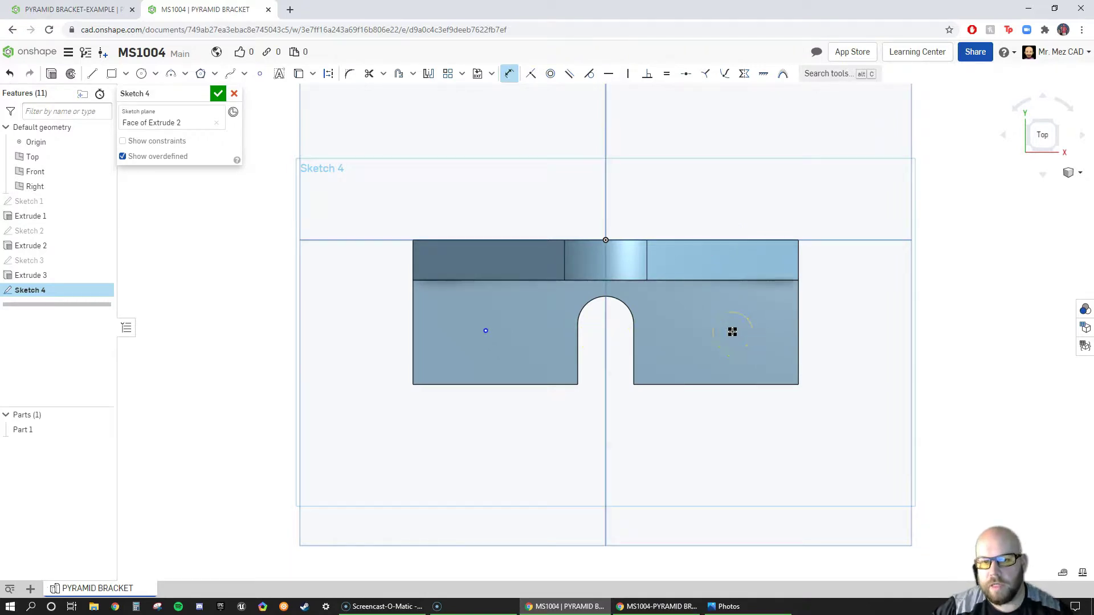
left_click(606, 428)
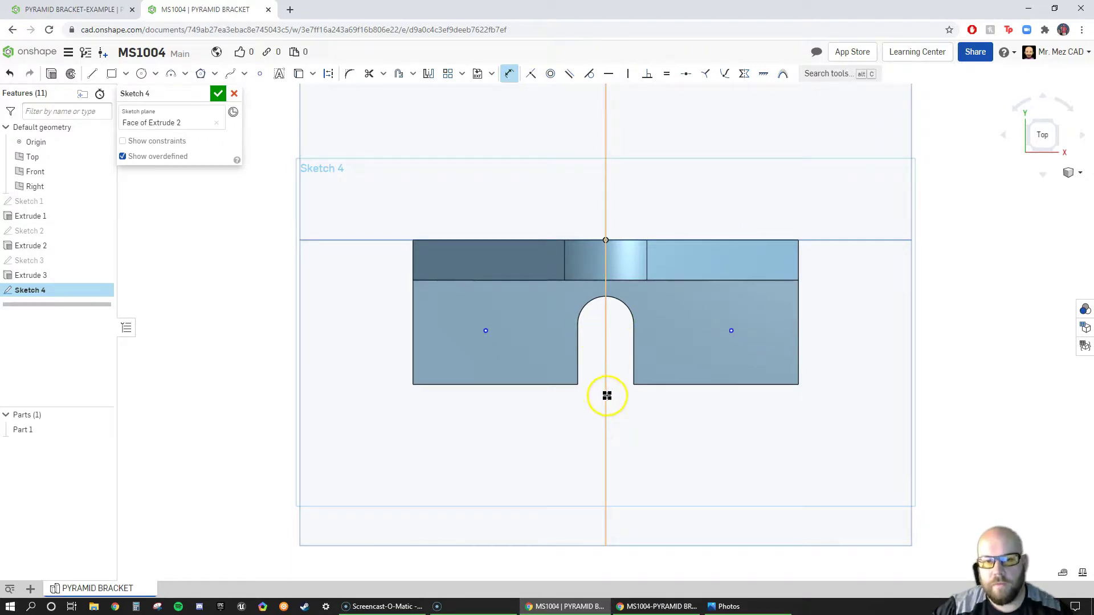
left_click(606, 395)
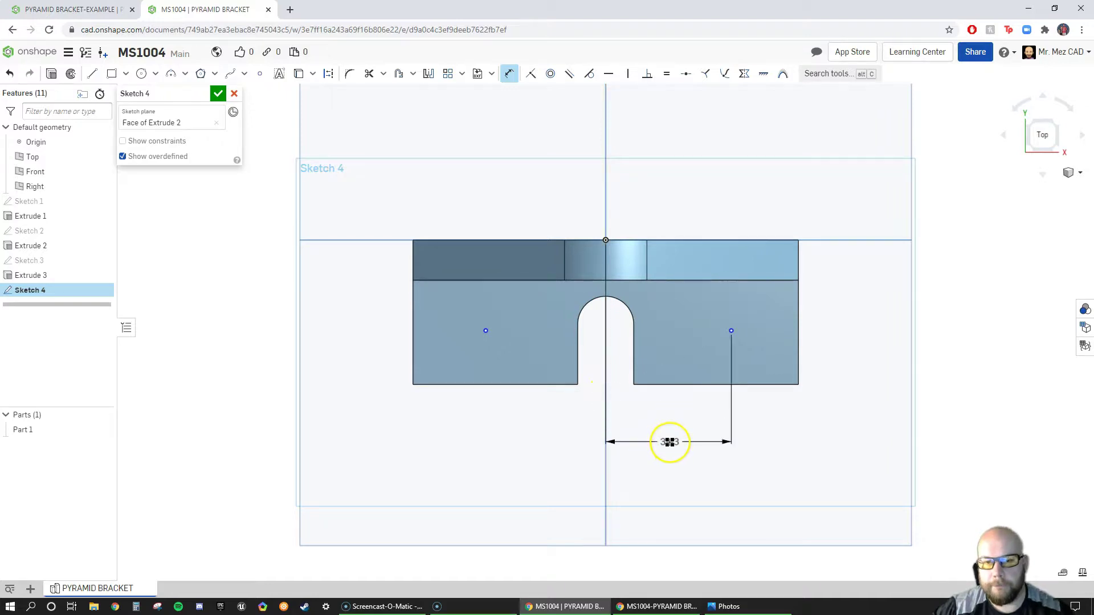
left_click(526, 370)
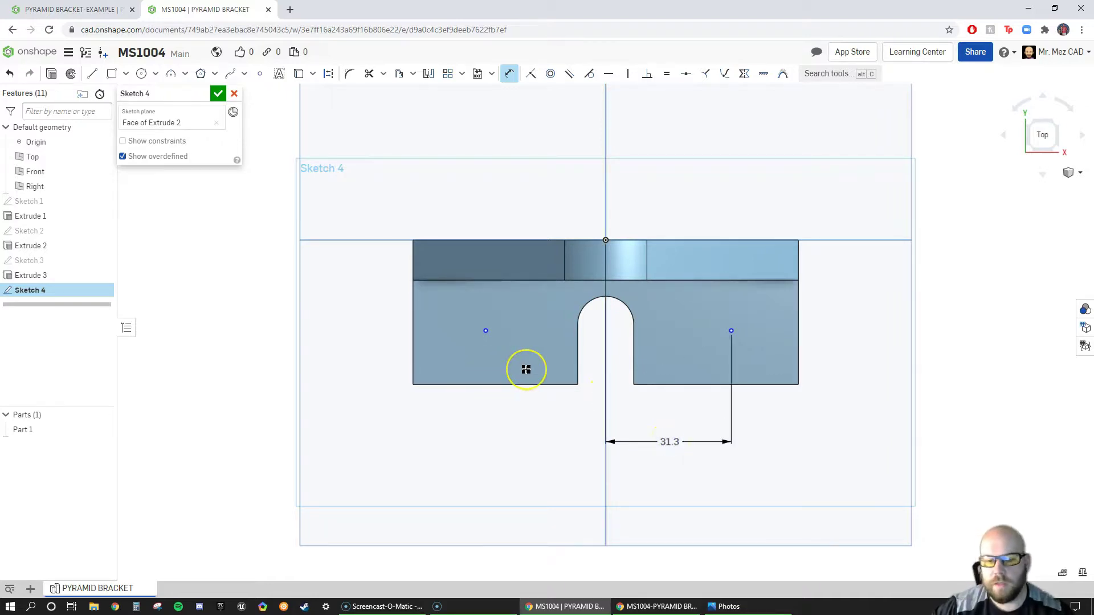
left_click(466, 332)
left_click(633, 335)
left_click(749, 332)
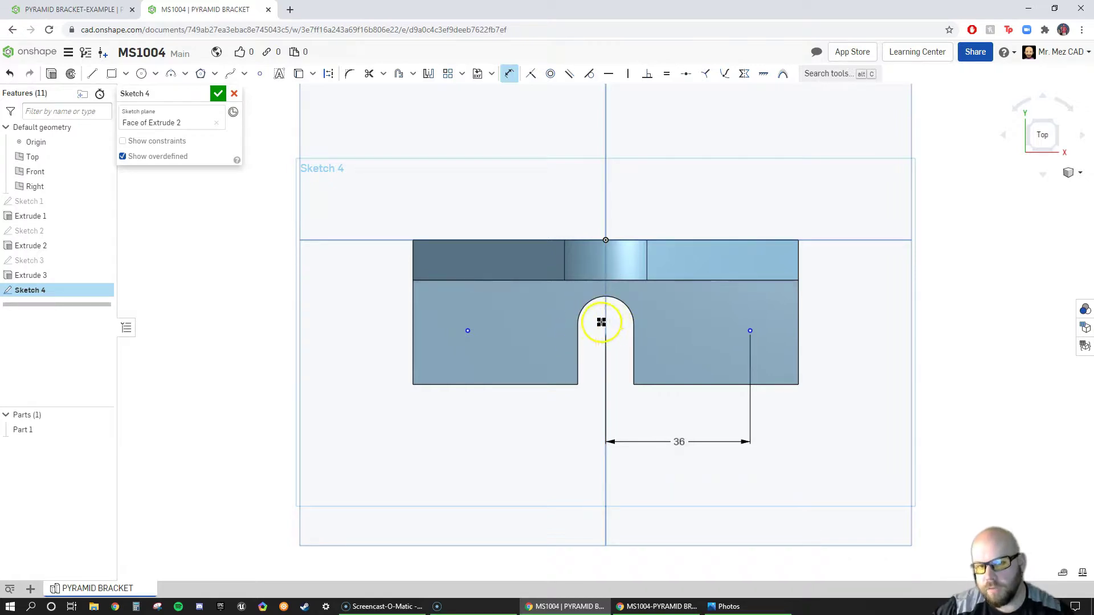
Dimension the point on the right side of the slot at 12 mm from the base's front edge.
left_click(626, 303)
left_click(777, 386)
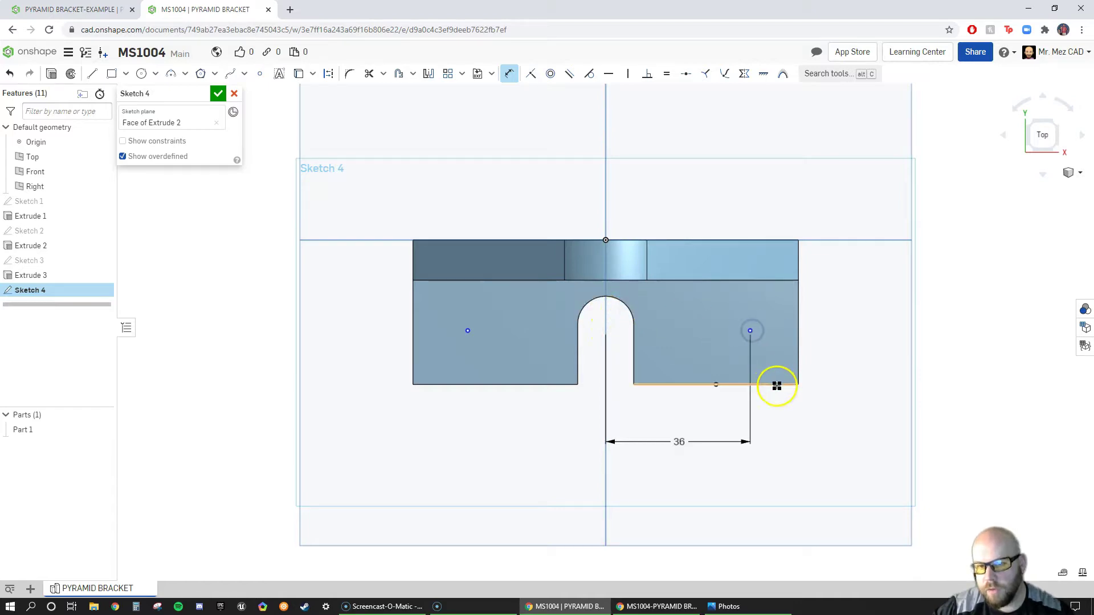
left_click(850, 360)
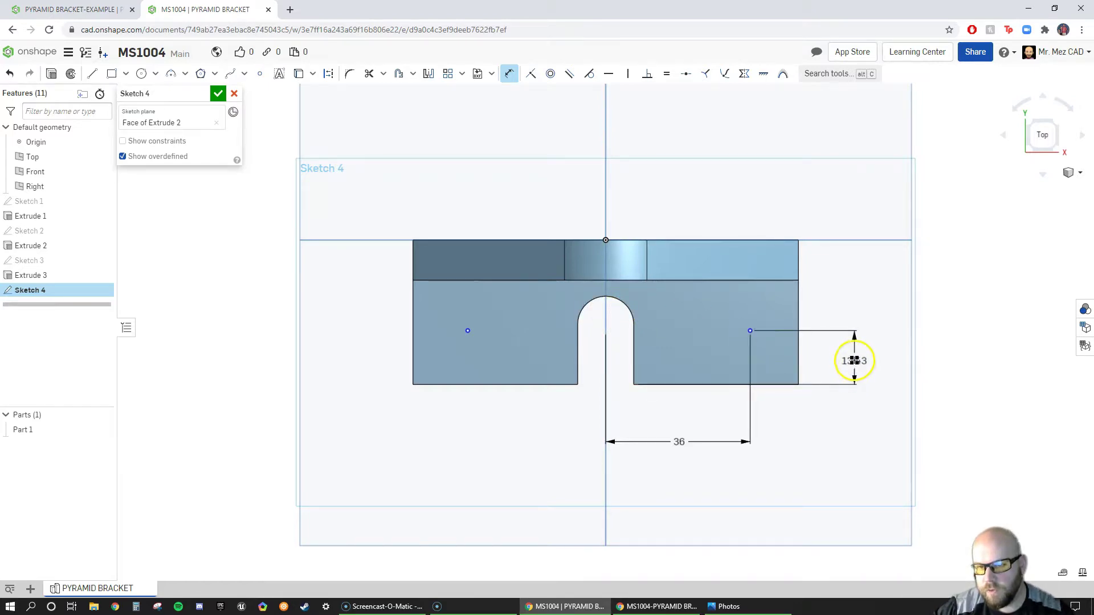
double_click(852, 359)
type("12")
key("Return")
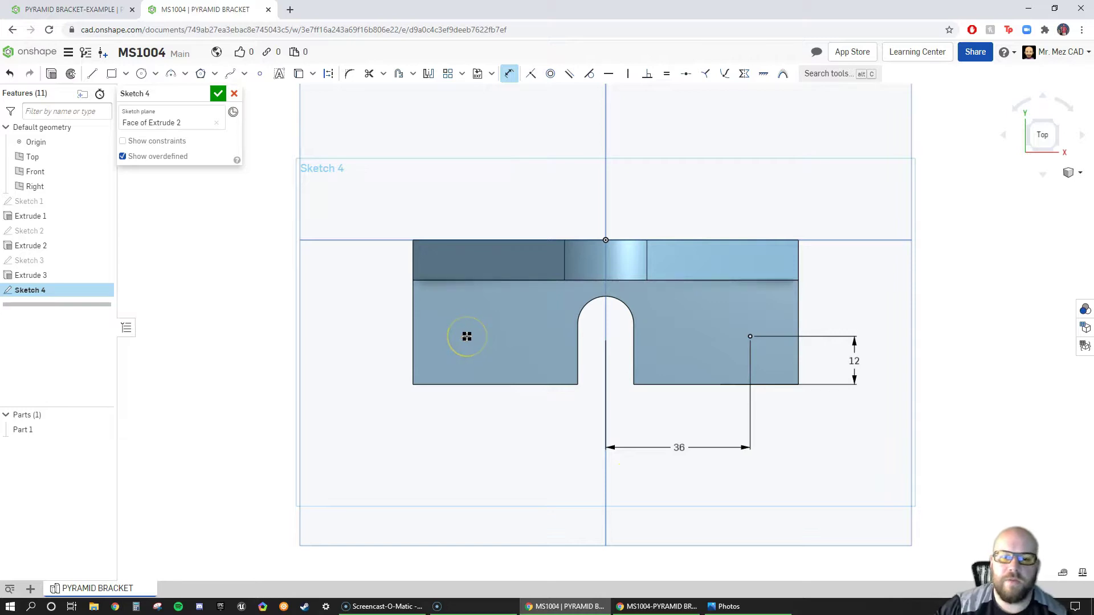
Dimension the distance between the two hole points as 72 mm and accept the sketch.
mouse_move(751, 337)
left_mouse_down()
mouse_move(679, 464)
mouse_move(604, 485)
left_mouse_up()
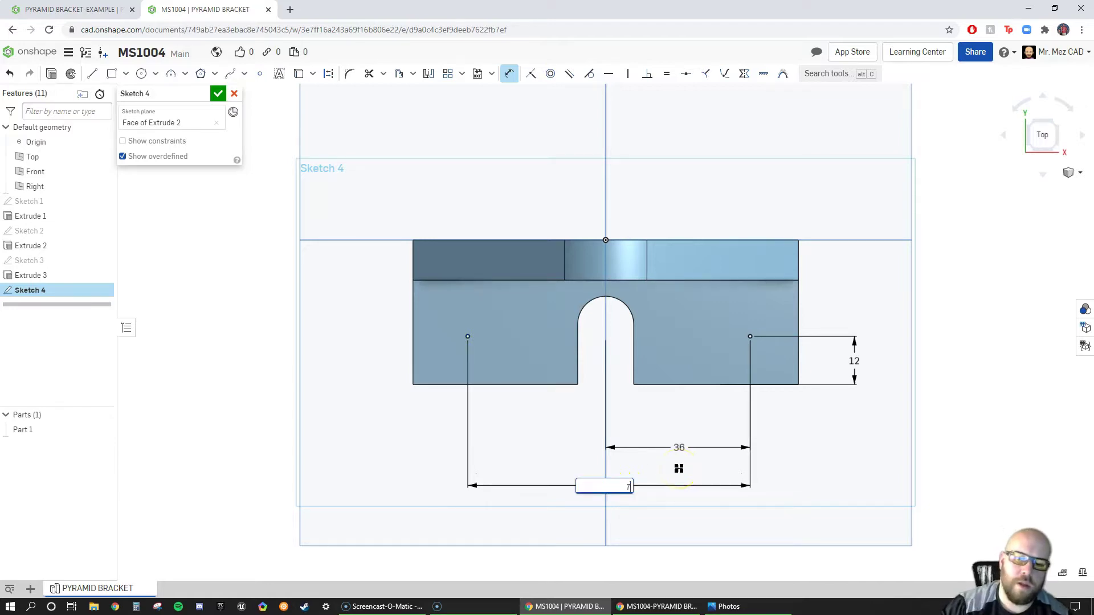
key("Return")
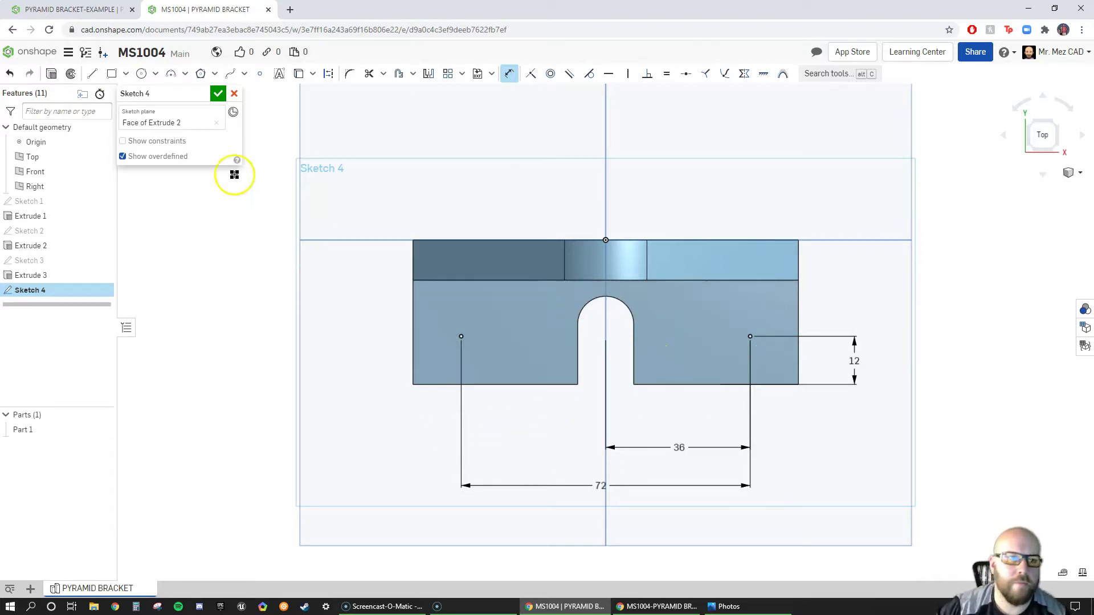
left_click(219, 95)
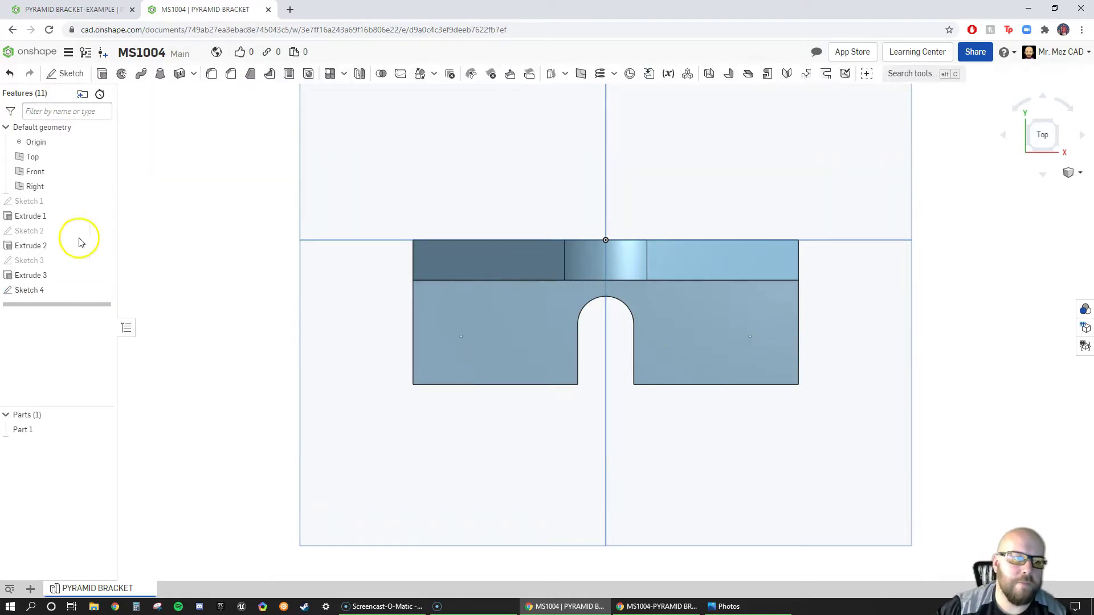
Create a Hole feature on the two points of Sketch 4, using the Counterbore style with the Through end type.
left_click(32, 291)
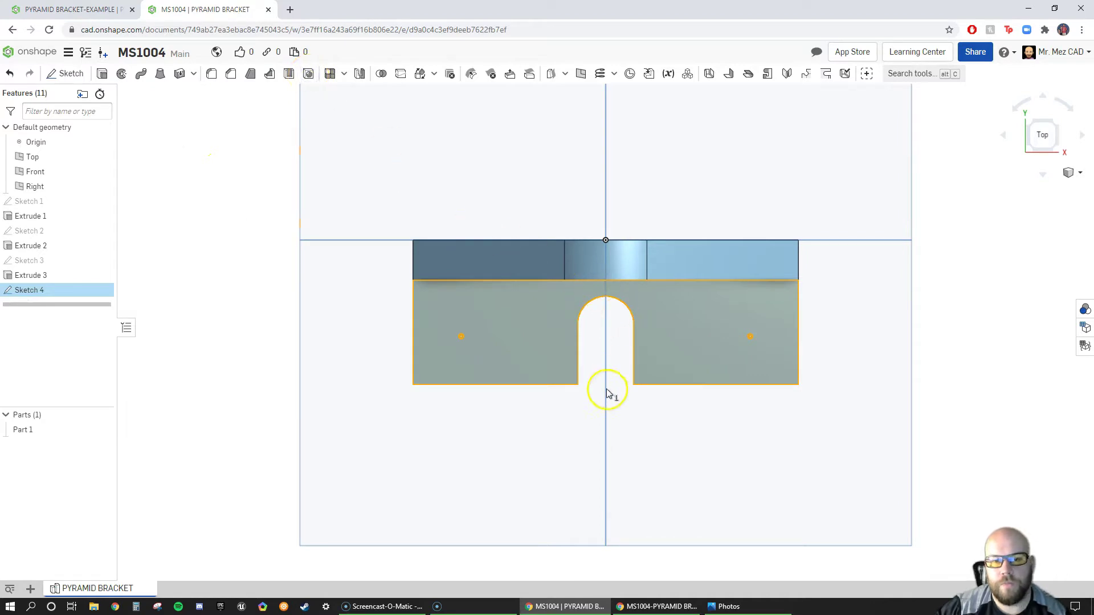
mouse_move(680, 436)
right_mouse_down()
mouse_move(679, 420)
mouse_move(669, 427)
right_mouse_up()
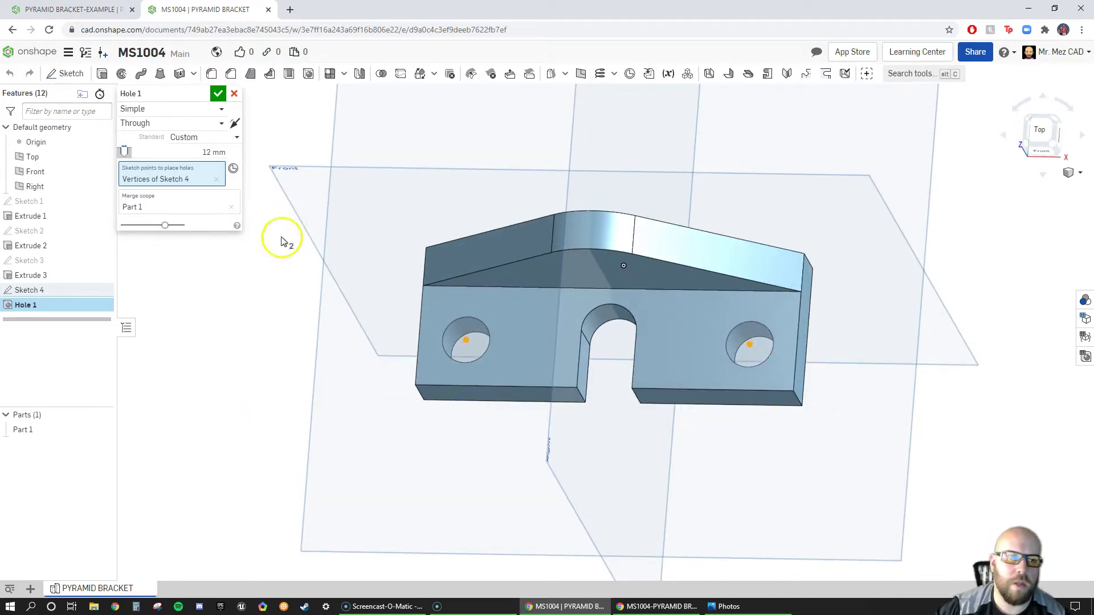
left_click(150, 109)
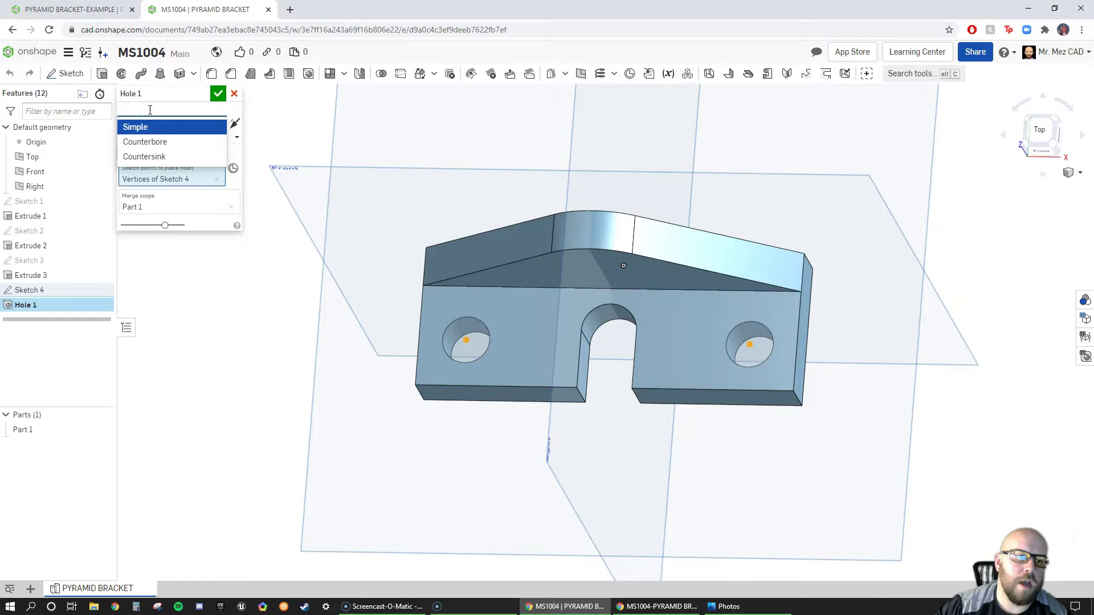
left_click(155, 143)
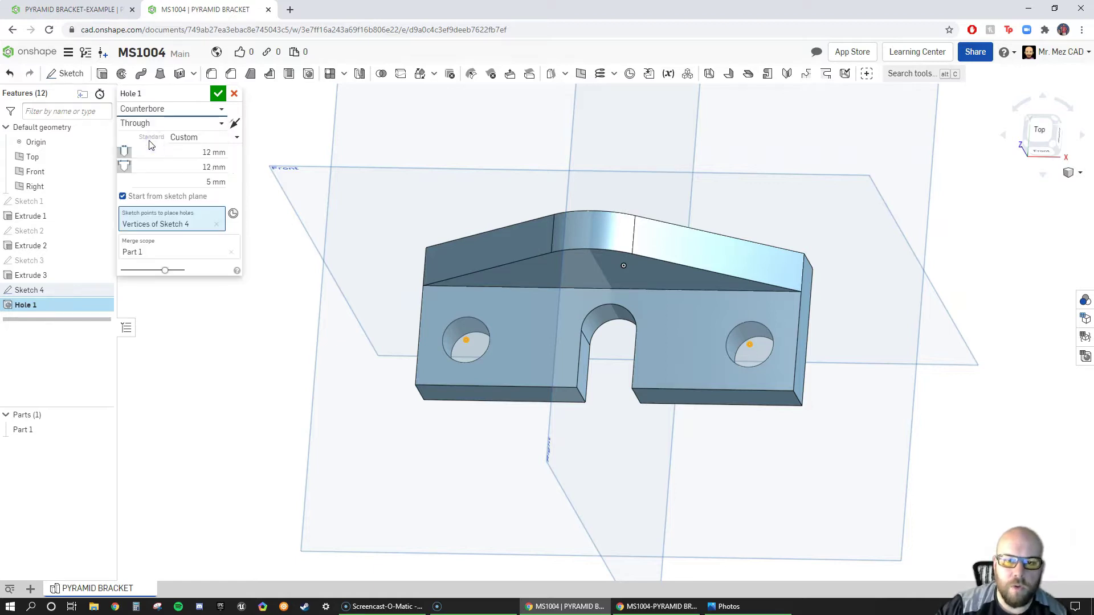
mouse_move(557, 339)
right_mouse_down()
mouse_move(549, 322)
mouse_move(546, 343)
right_mouse_up()
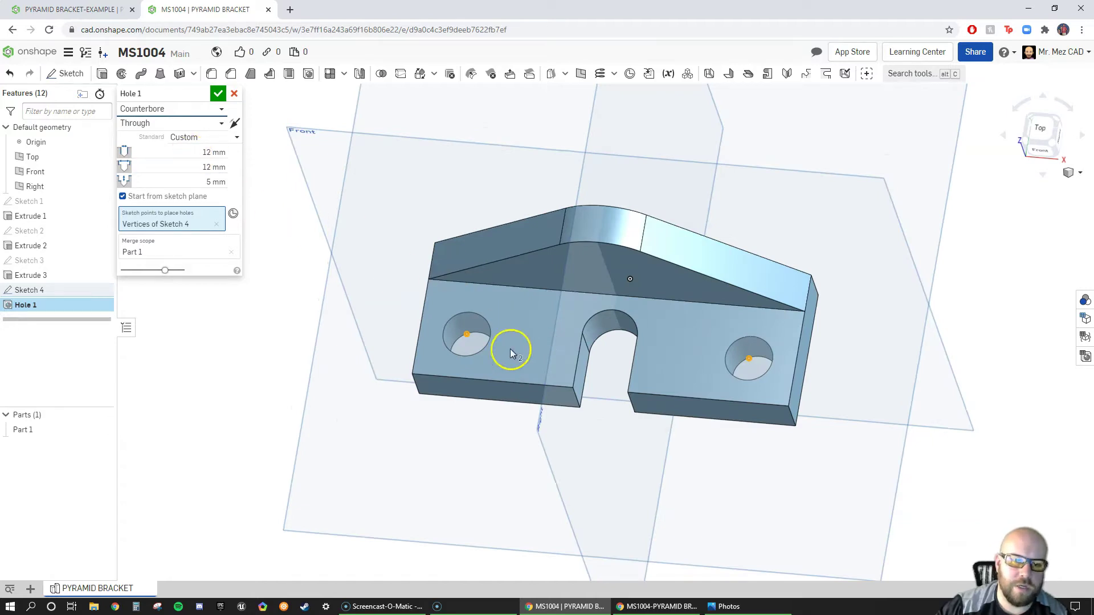
Set the hole diameter to 7.2 mm and the counterbore diameter to 10 mm, and accept the holes.
left_click(205, 152)
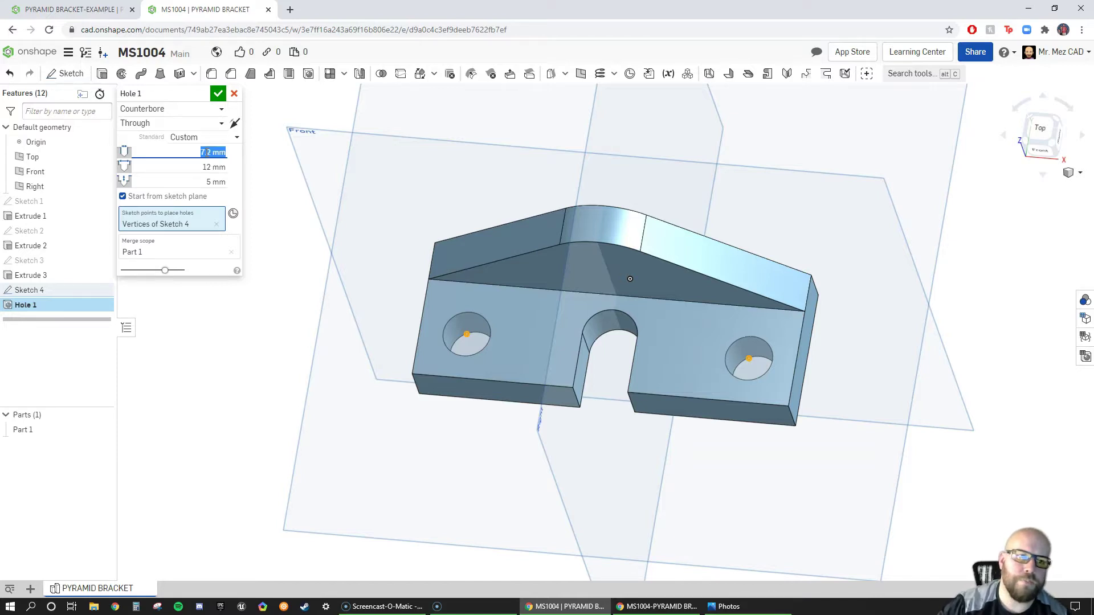
left_click(210, 167)
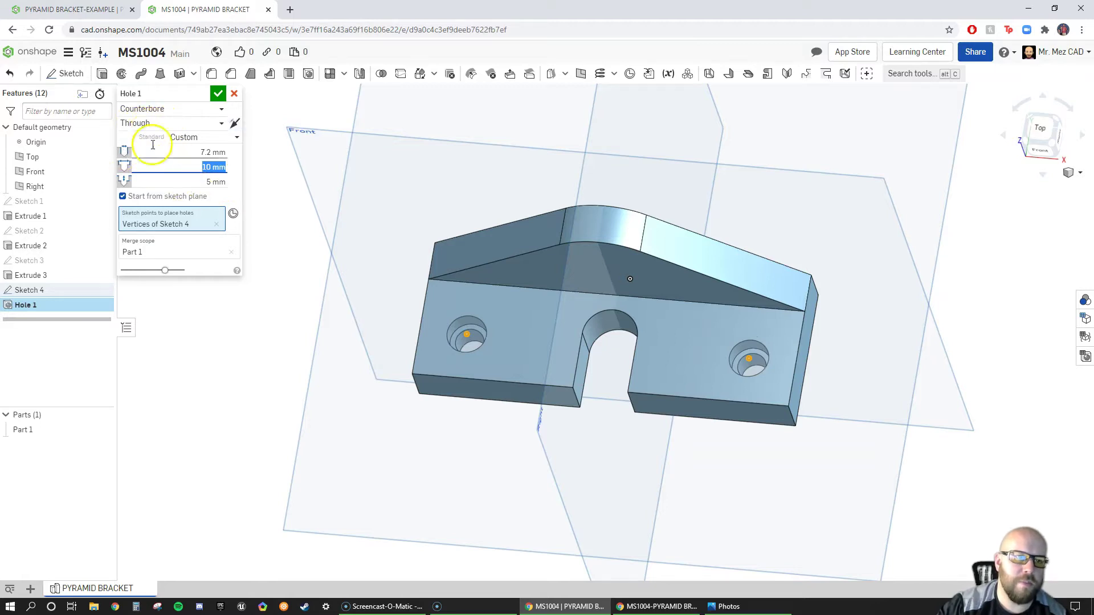
mouse_move(559, 369)
right_mouse_down()
mouse_move(566, 332)
mouse_move(550, 257)
mouse_move(548, 366)
right_mouse_up()
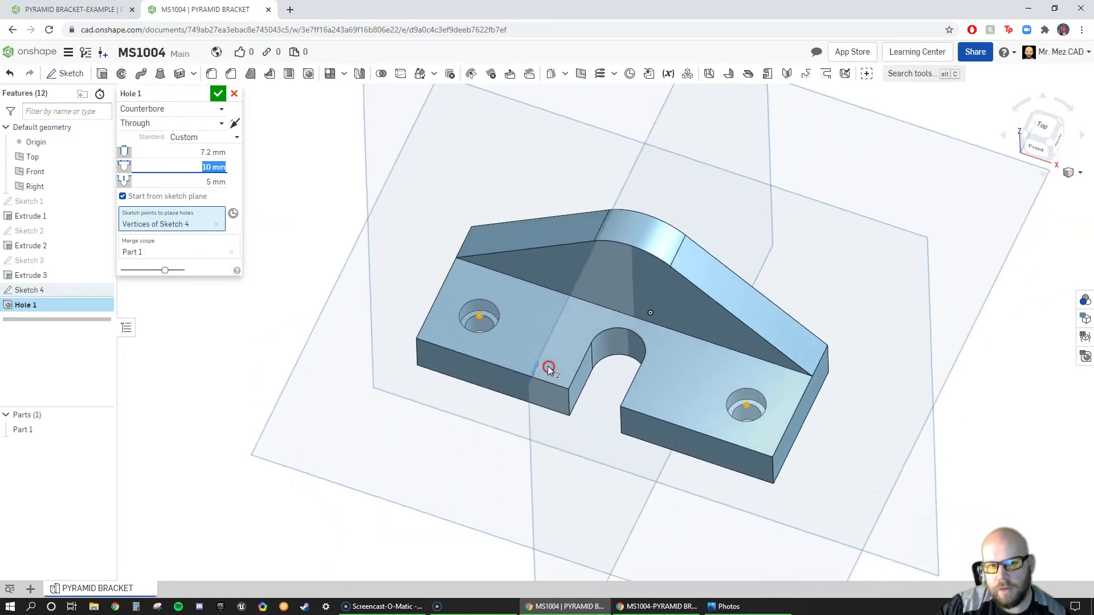
left_click(217, 95)
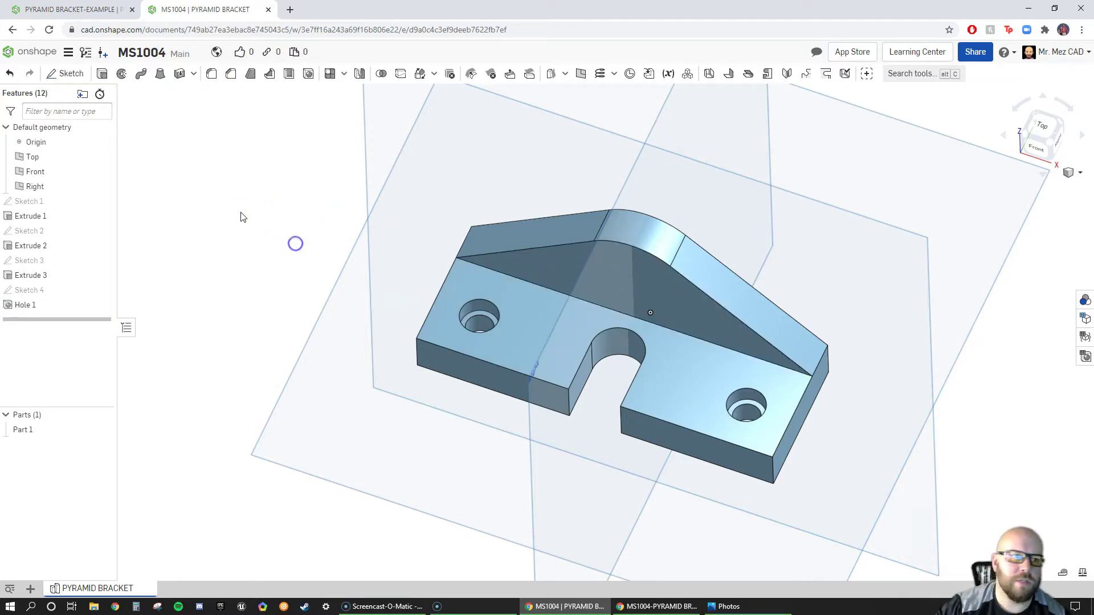
Start a new sketch on the front face of the upright pyramid section and view it normal to the sketch plane.
left_click(56, 78)
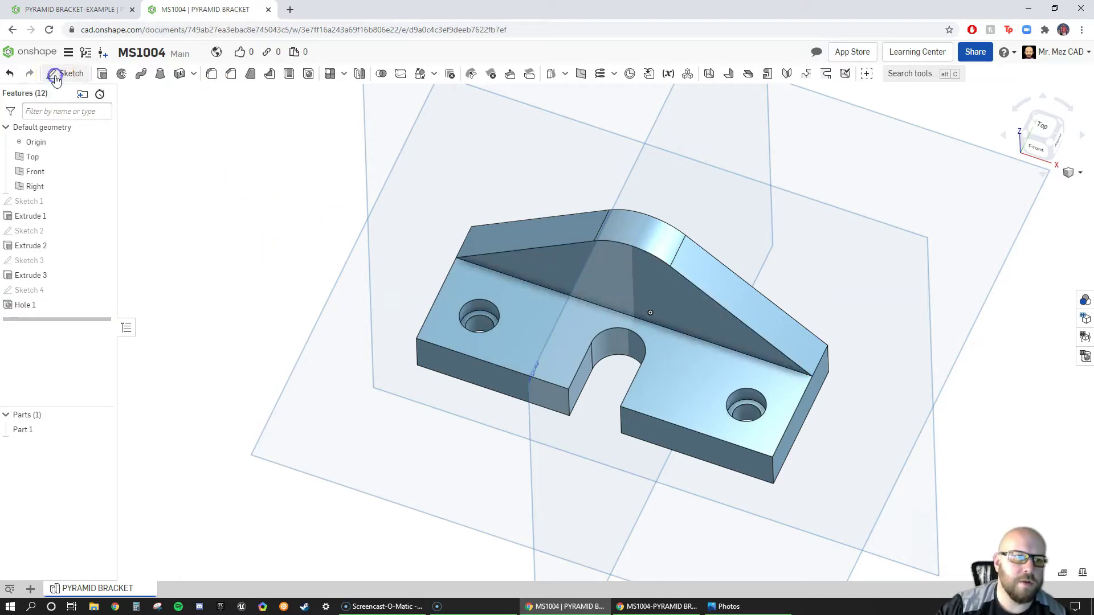
left_click(633, 268)
right_click(630, 279)
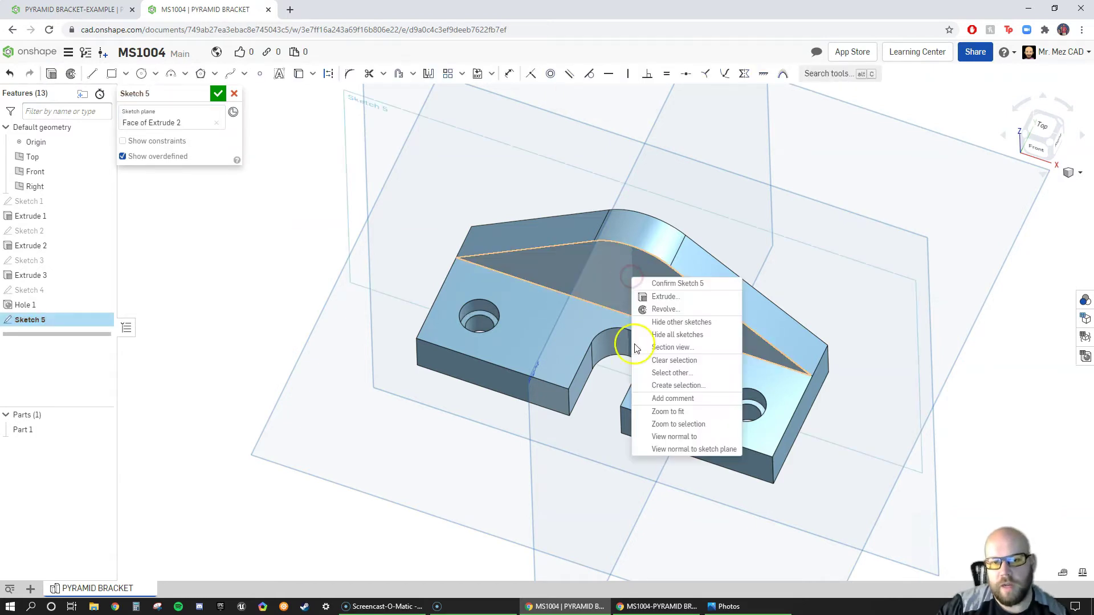
left_click(668, 449)
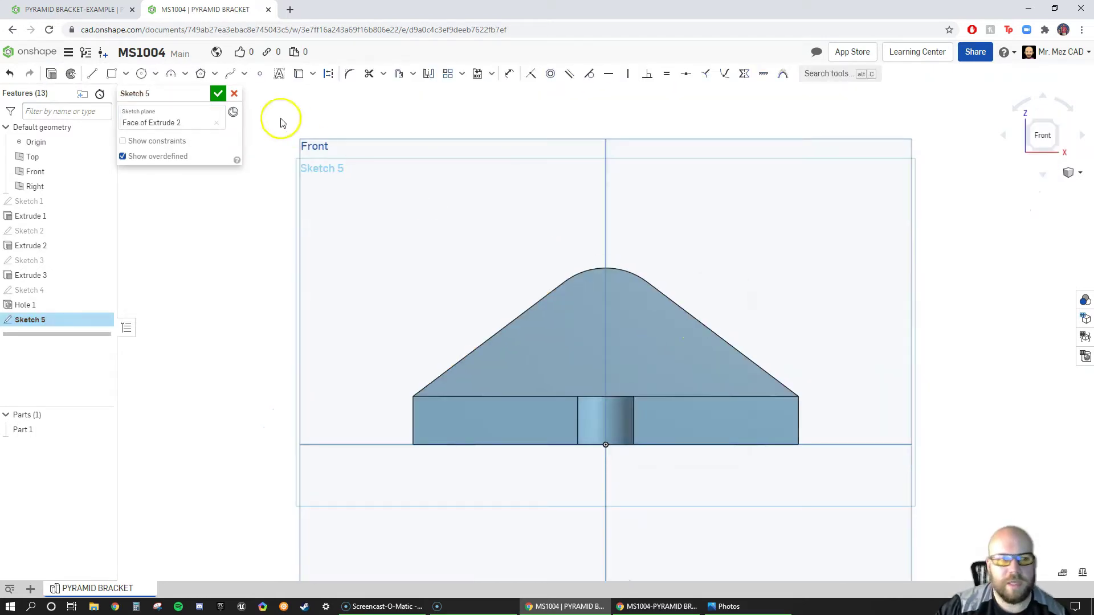
Sketch a circle about 26.5 mm in diameter on the vertical centreline and constrain it equal to the pyramid's rounded top edge.
left_click(259, 78)
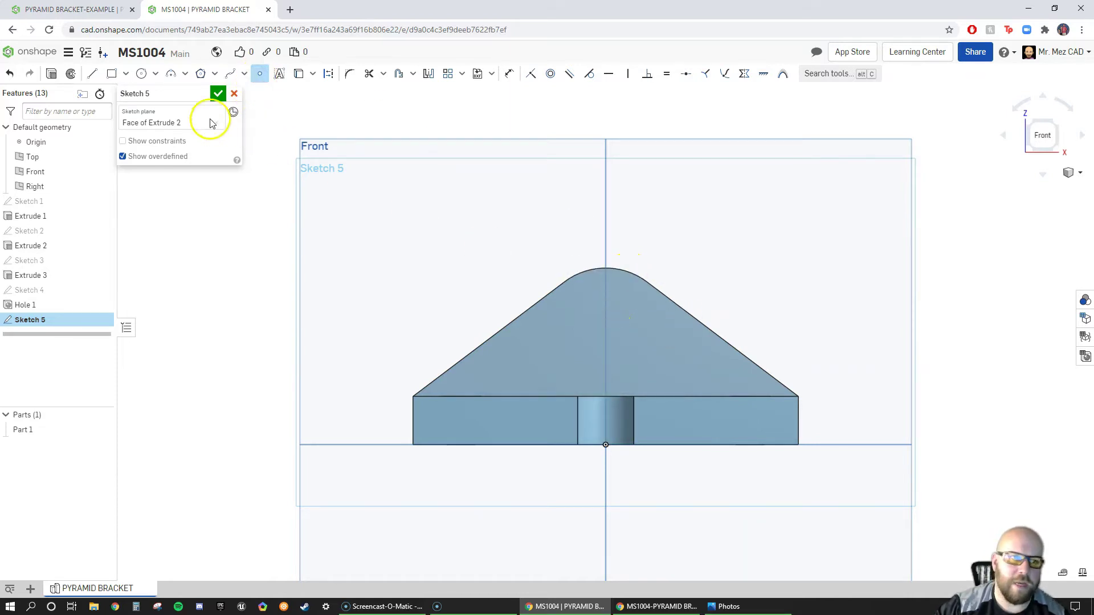
left_click(142, 74)
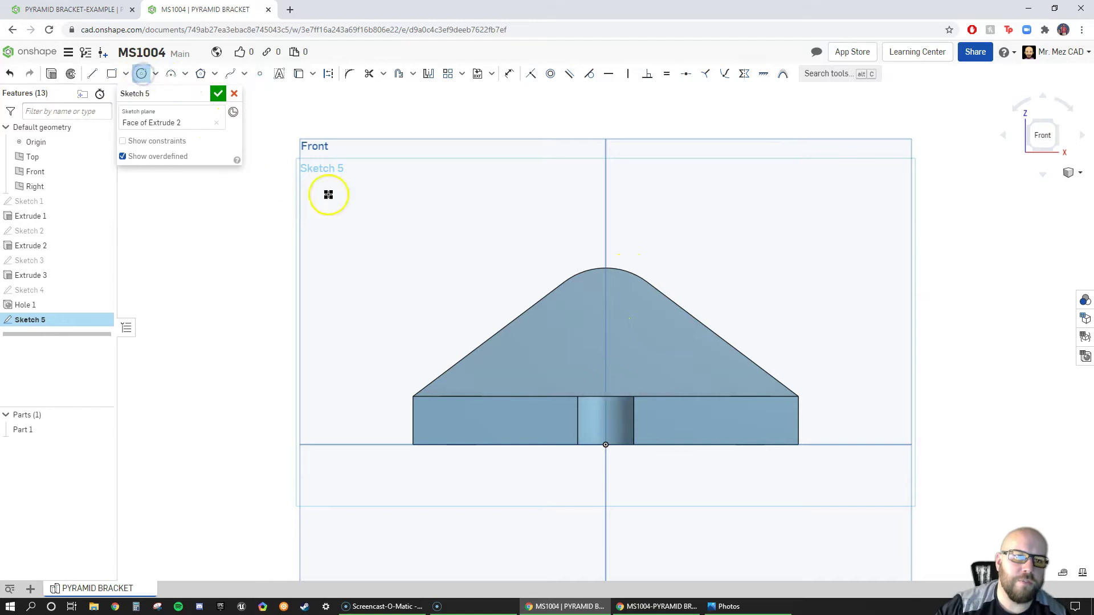
left_click(605, 318)
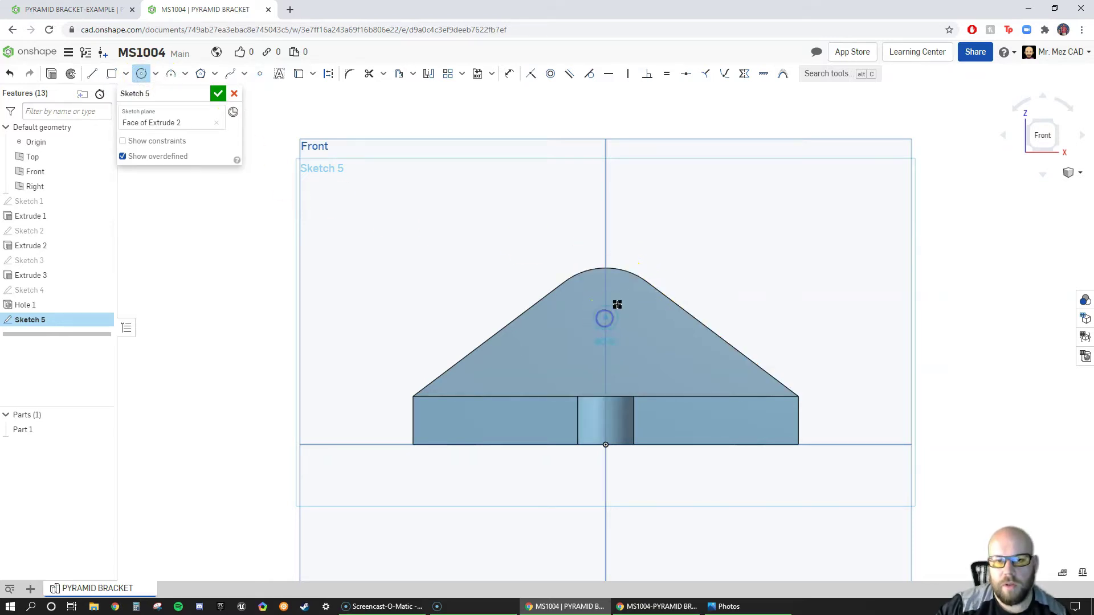
left_click(642, 279)
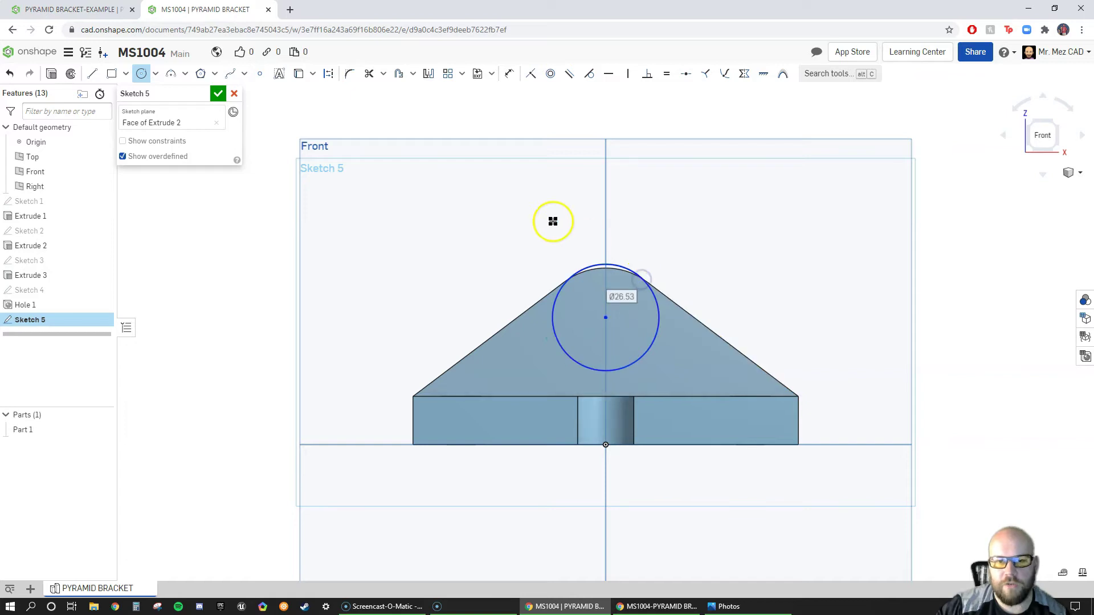
left_click(666, 74)
left_click(659, 322)
left_click(615, 270)
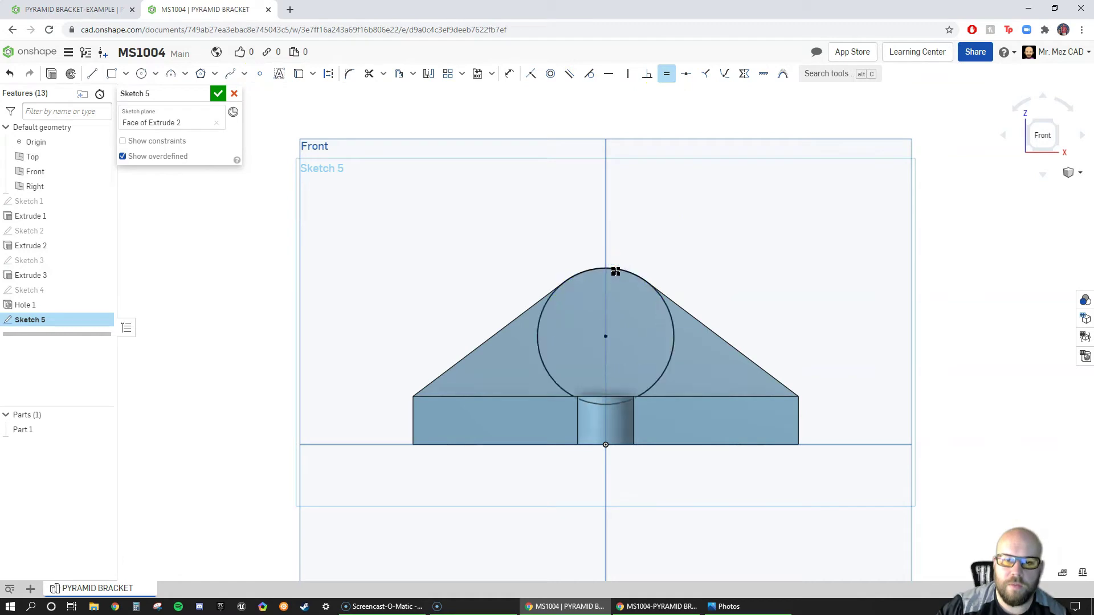
Convert the circle to construction geometry, place a sketch point at its centre, and accept the sketch.
key("Escape")
left_click(545, 322)
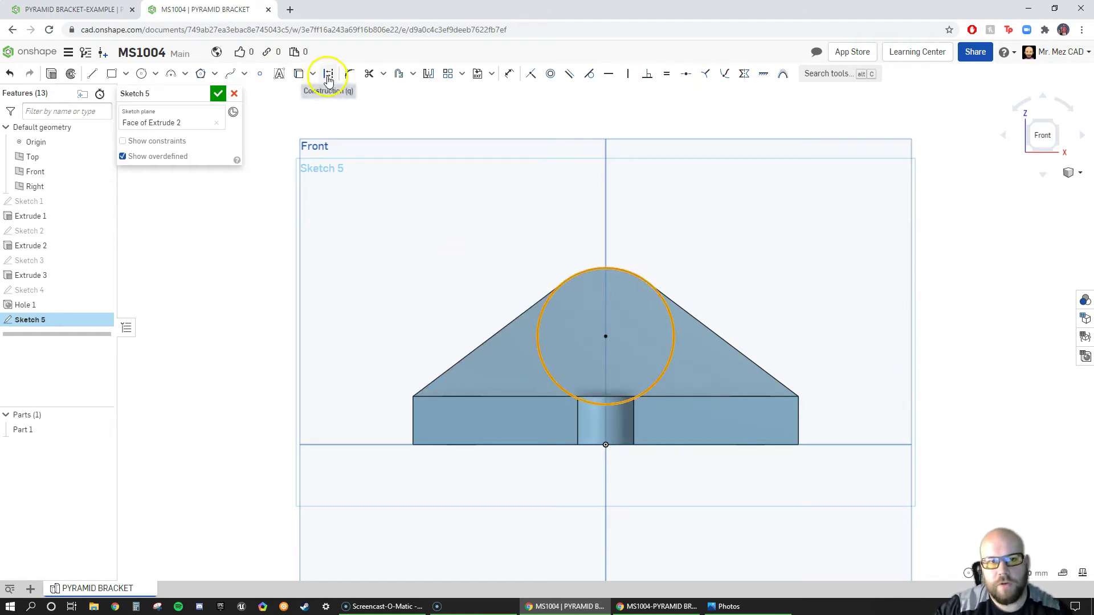
left_click(328, 76)
left_click(736, 287)
left_click(263, 78)
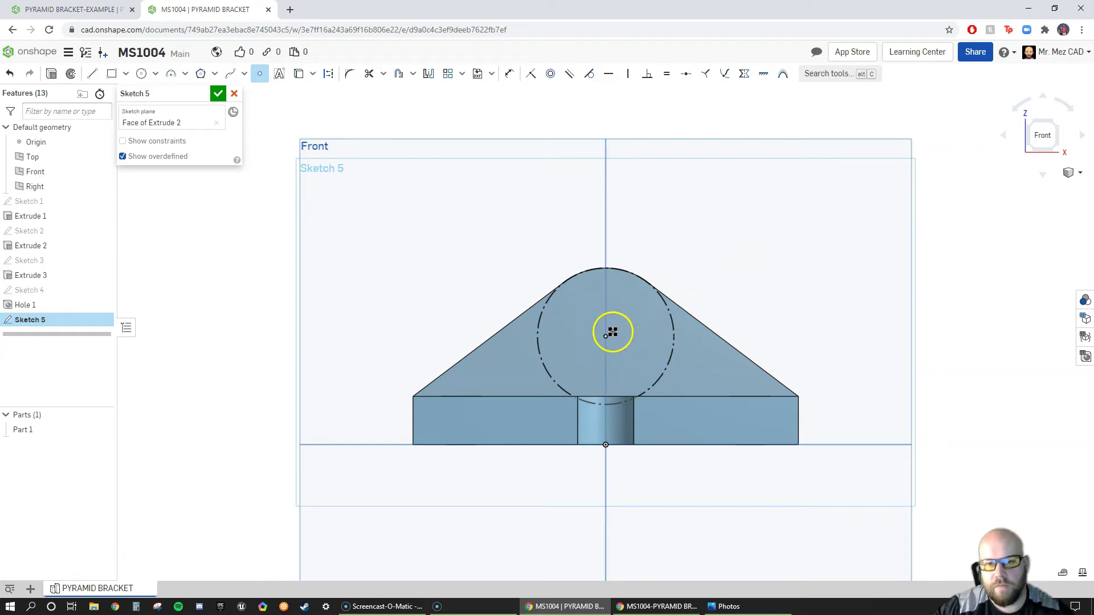
left_click(599, 338)
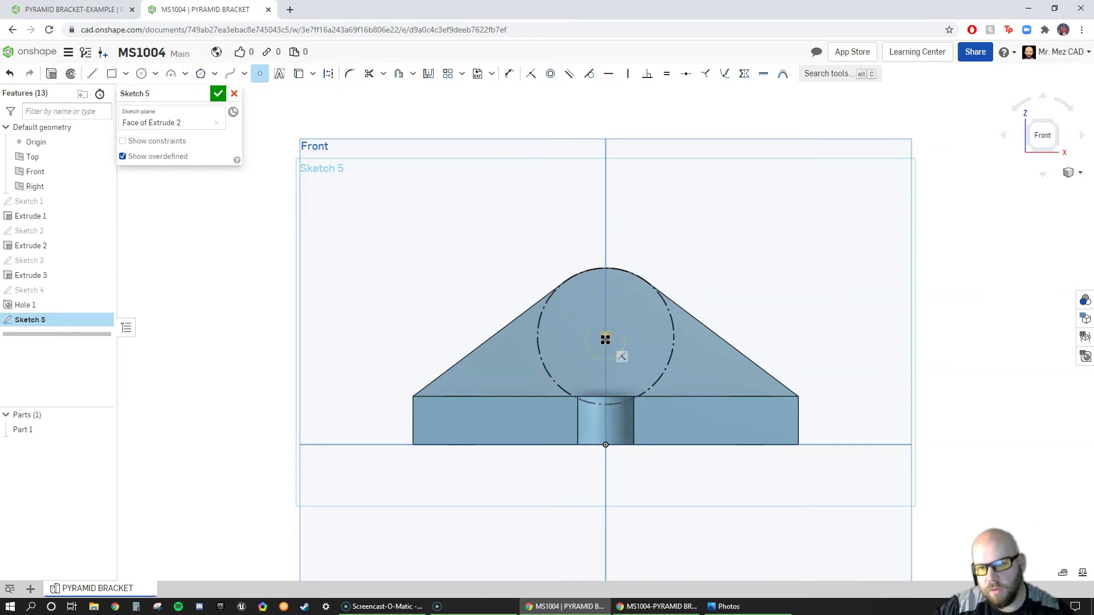
left_click(217, 94)
Create a Simple hole with the Through end type and a 12 mm diameter at the point of Sketch 5.
left_click(23, 319)
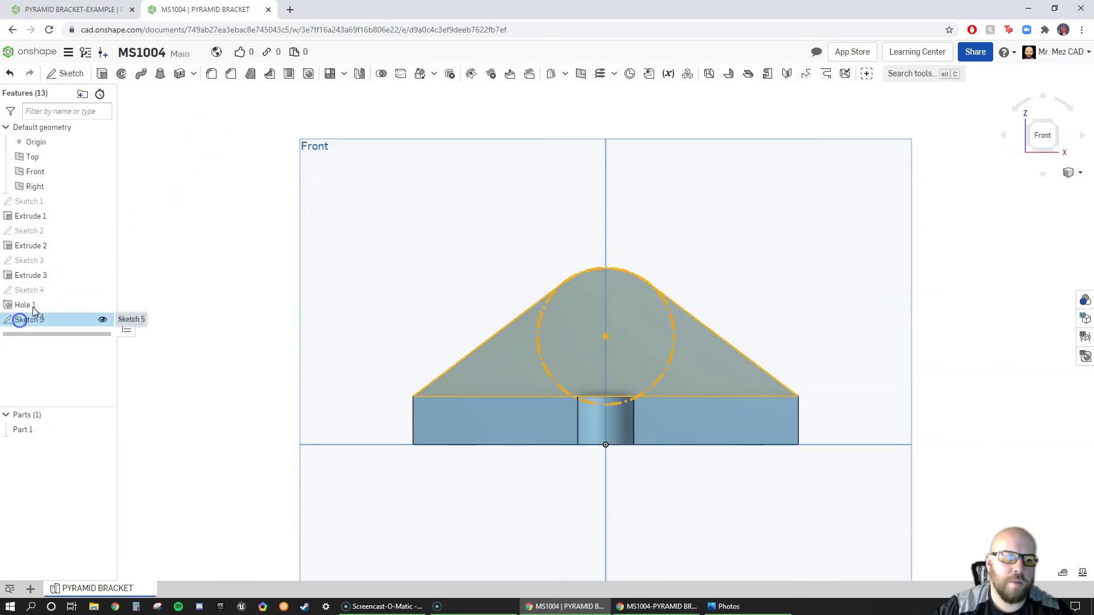
left_click(308, 75)
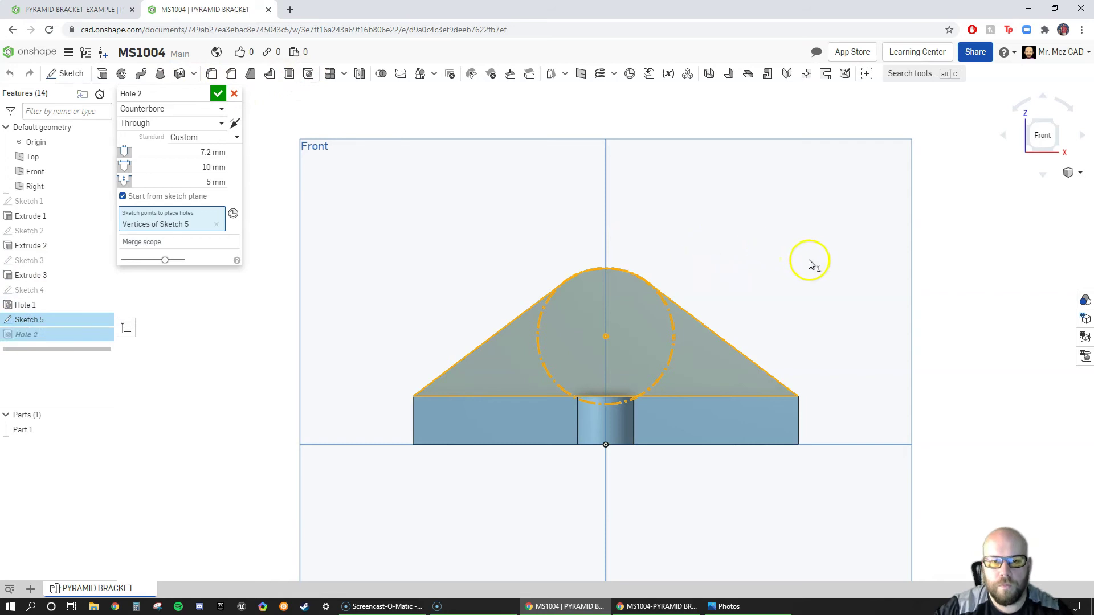
right_click_drag(813, 264, 784, 284)
left_click(171, 109)
left_click(142, 123)
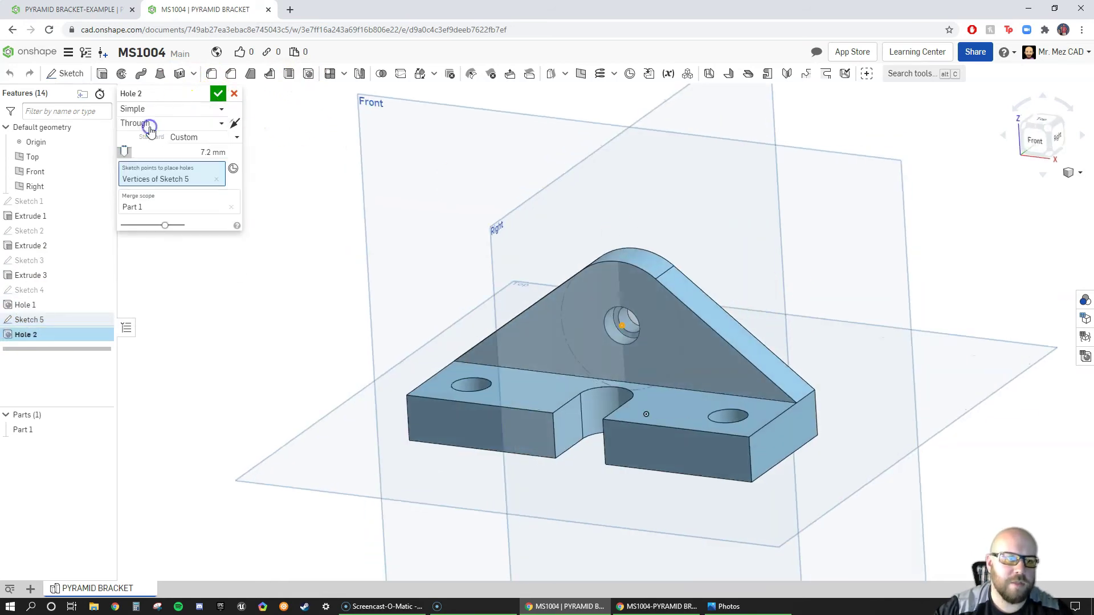
left_click(209, 154)
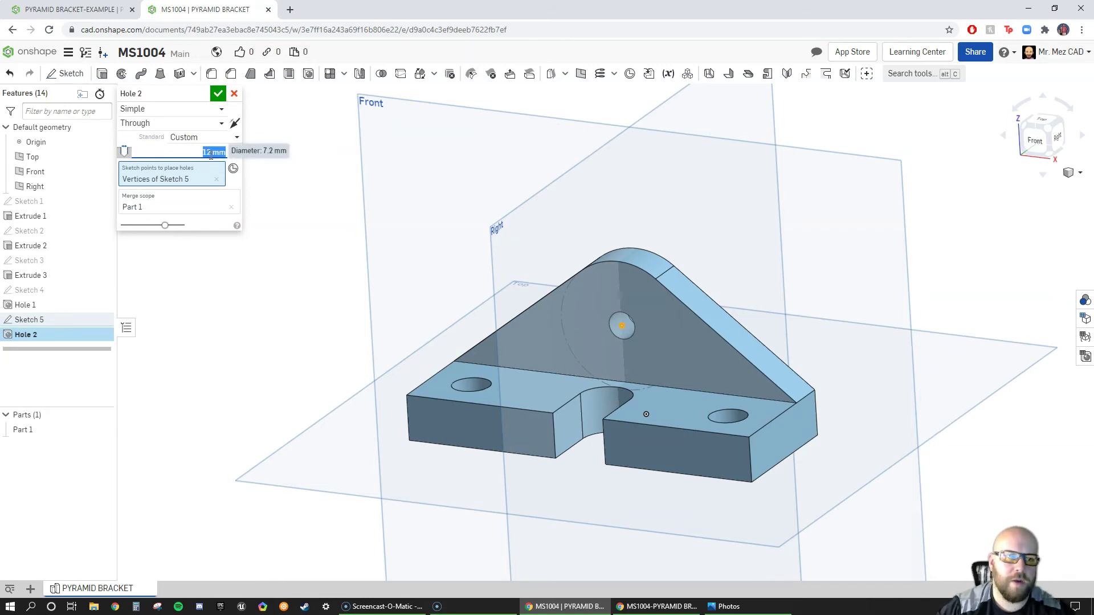
left_click(693, 324)
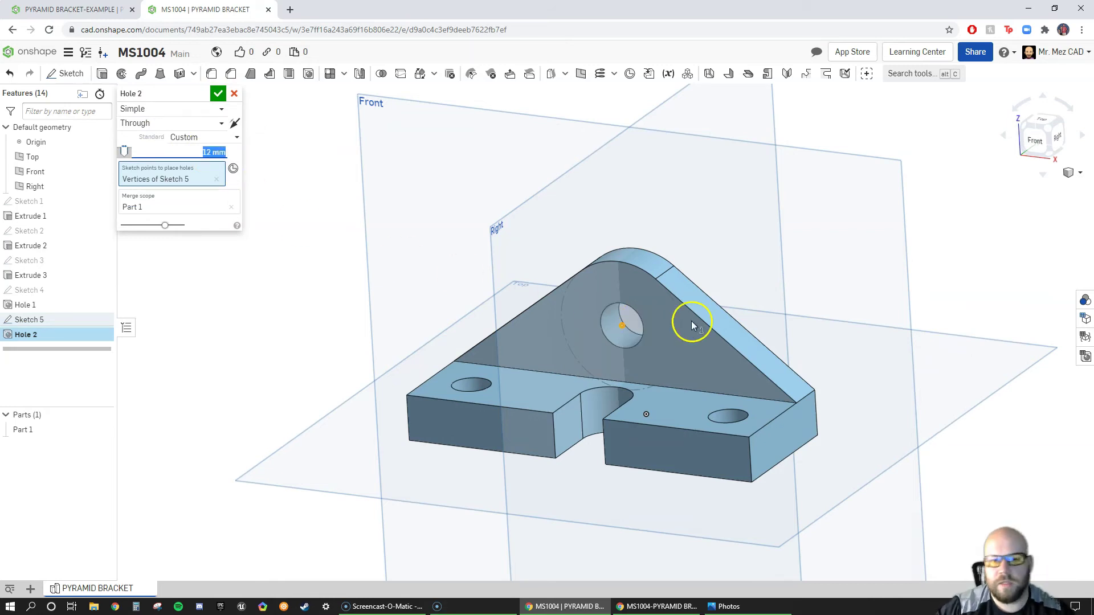
left_click(219, 96)
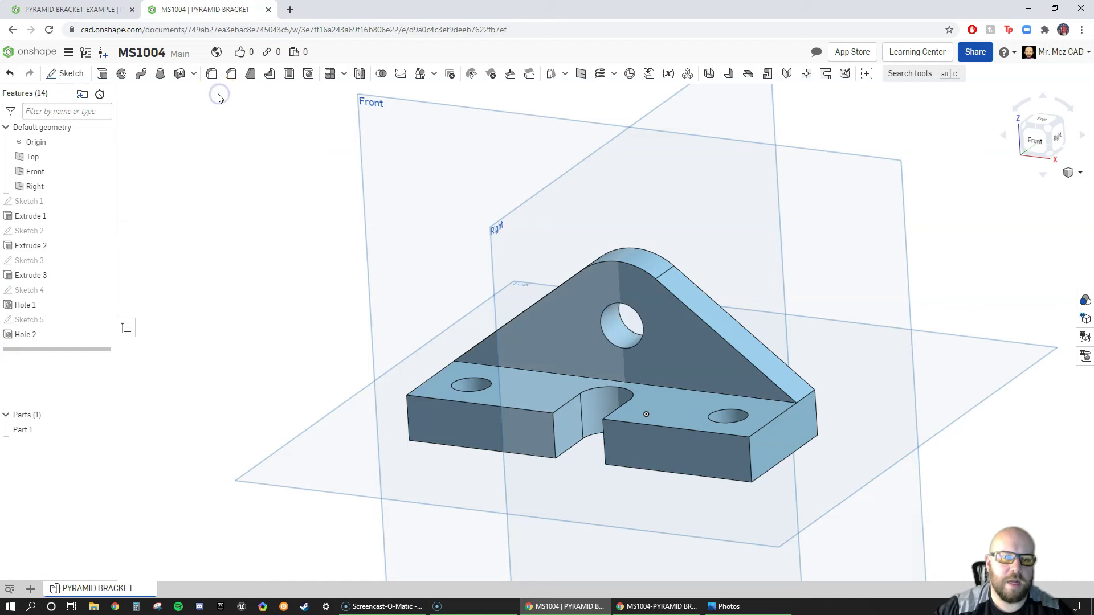
Hide the Top, Front and Right planes and set the view of the bracket to isometric.
right_click_drag(703, 392, 445, 321)
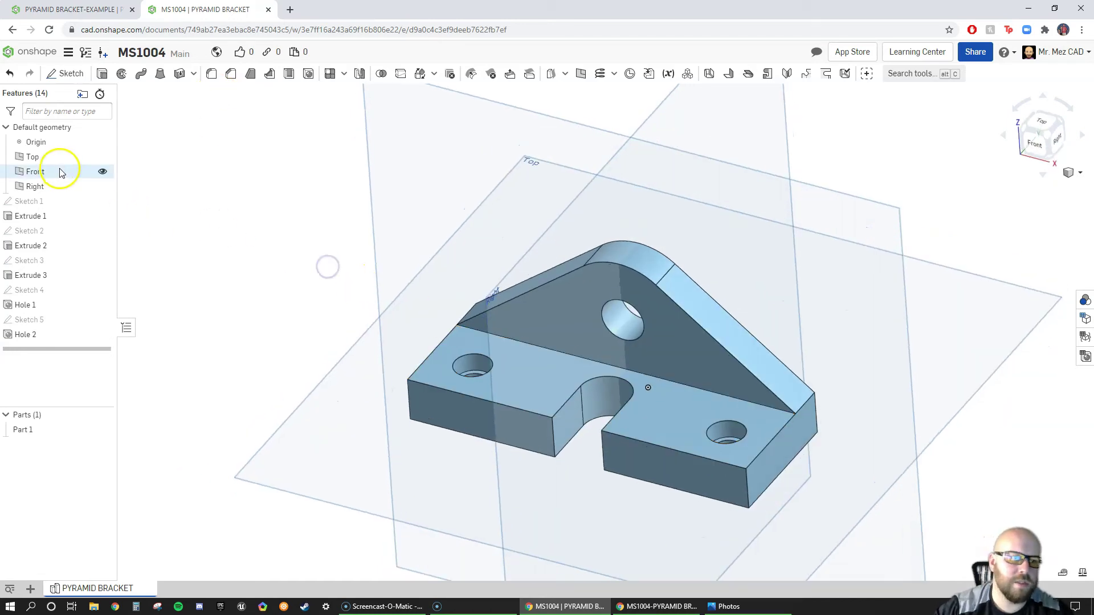
left_click(102, 158)
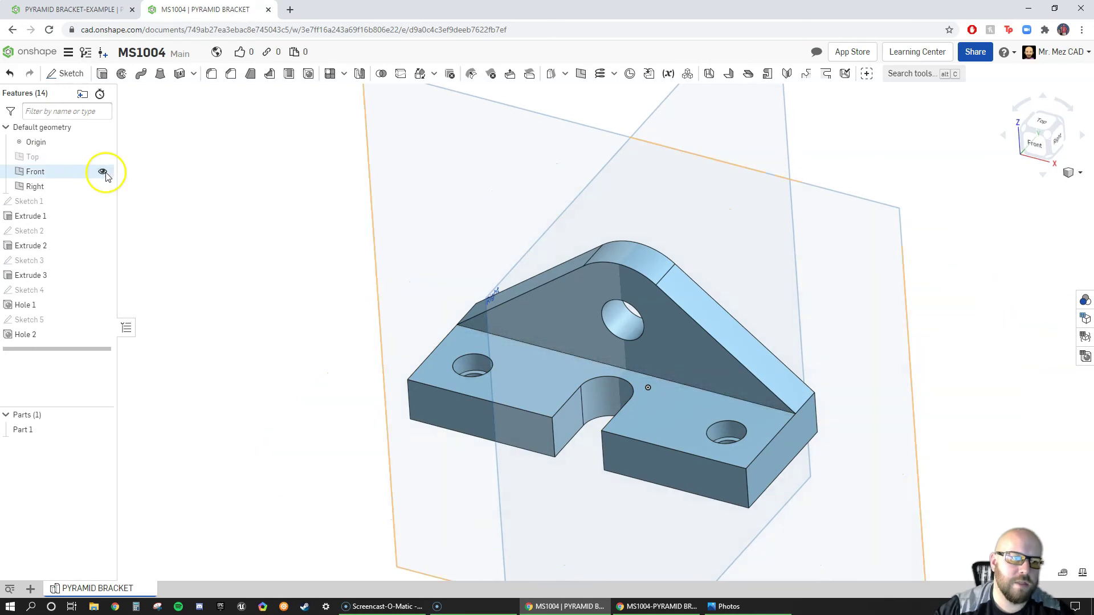
left_click(103, 172)
left_click(102, 187)
mouse_move(365, 274)
right_mouse_down()
mouse_move(378, 258)
mouse_move(369, 267)
right_mouse_up()
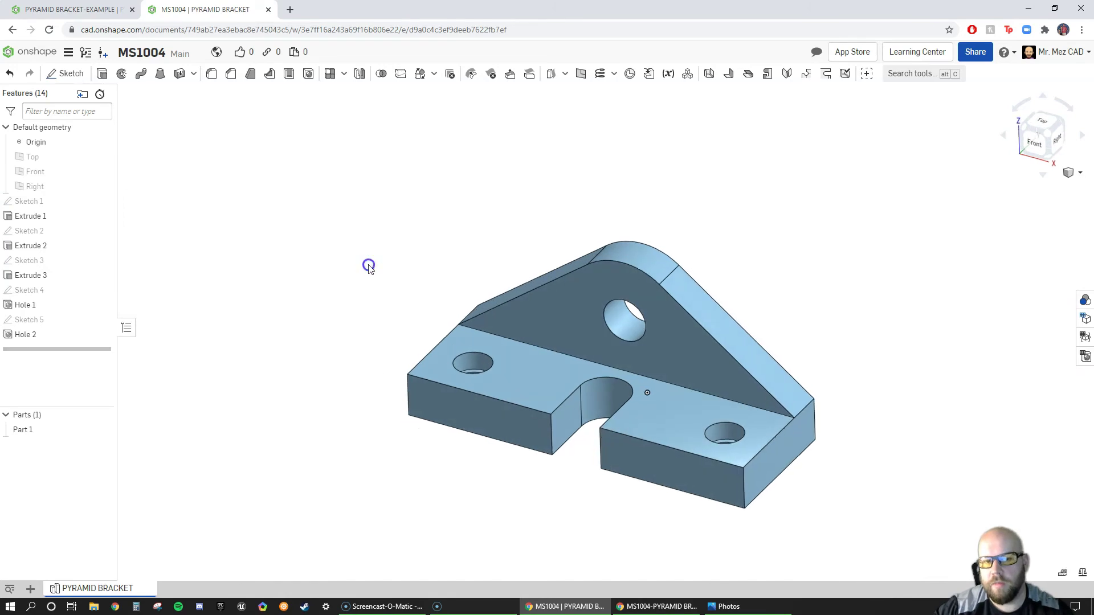
left_click(1078, 175)
left_click(1034, 187)
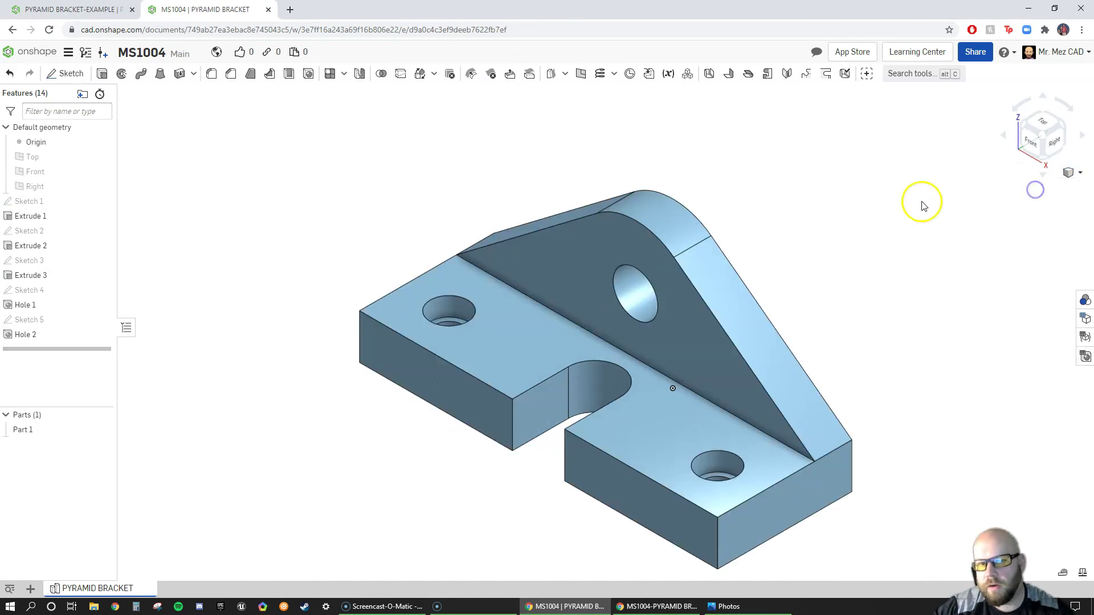